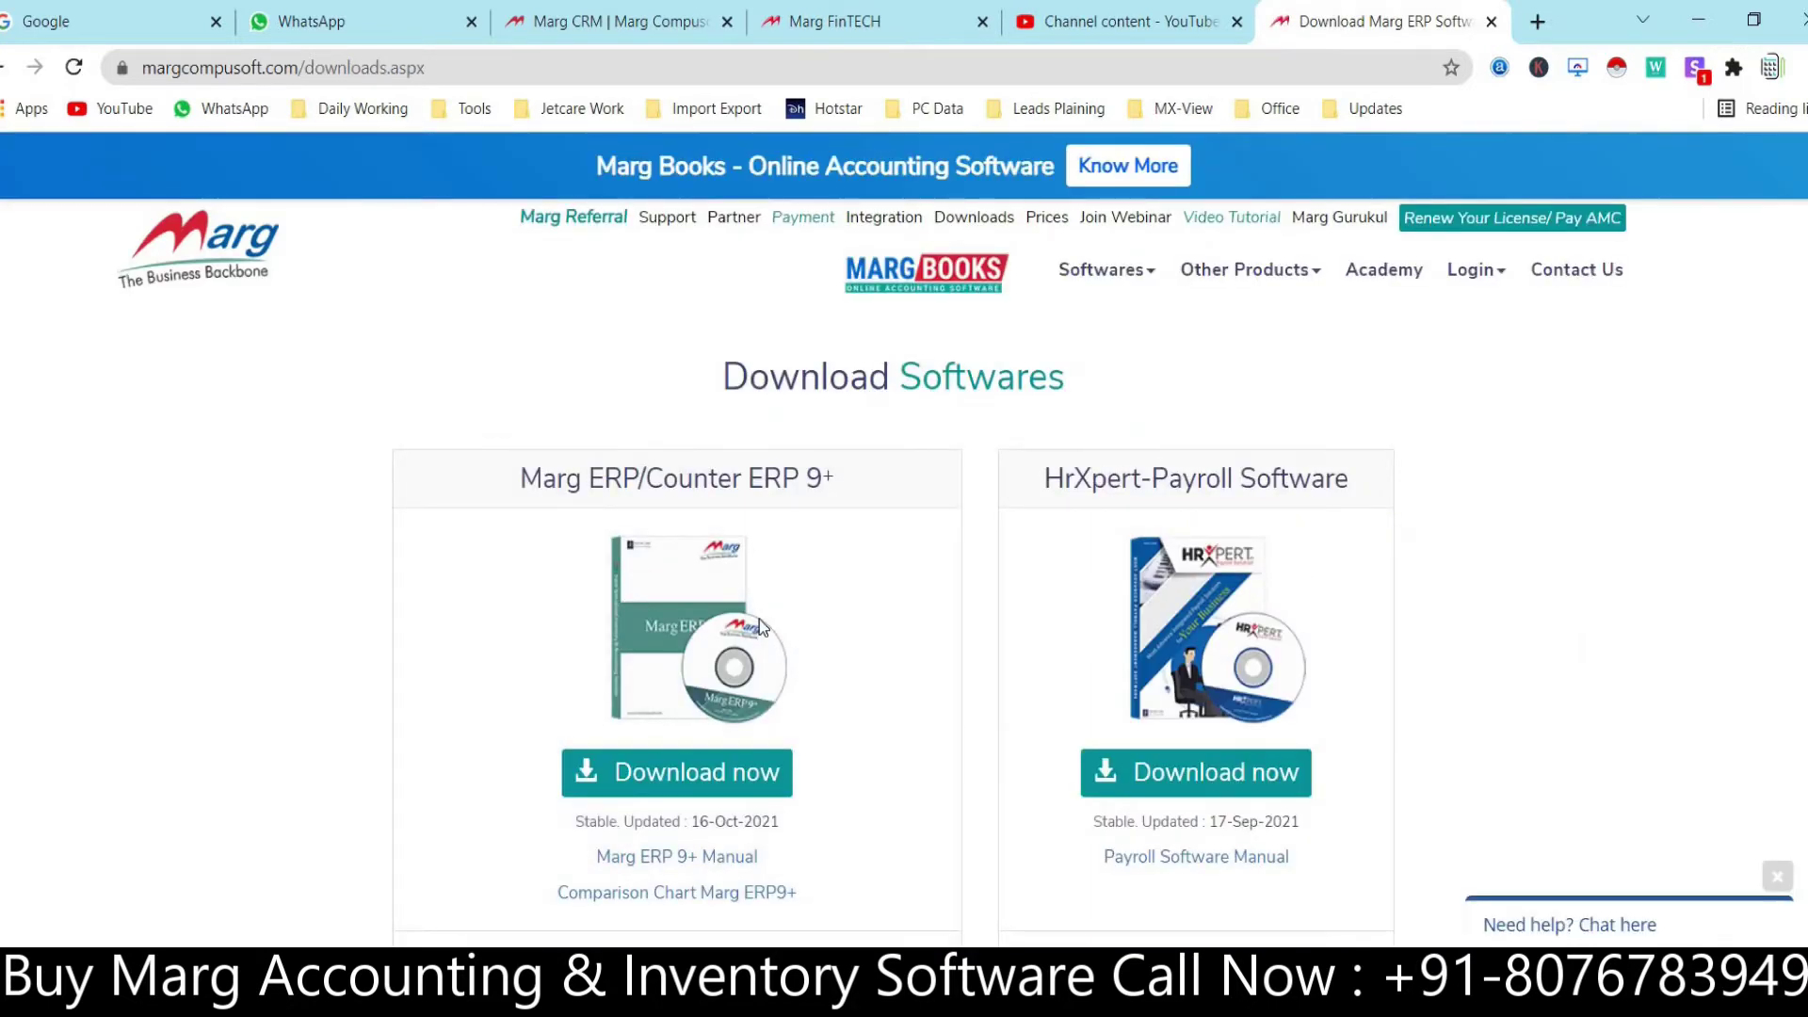
Step: Download the Tally/Busy Import/Export Patch from the Patches and Tool section of the Marg downloads page
scroll(759, 615, "down", 10)
scroll(763, 628, "down", 6)
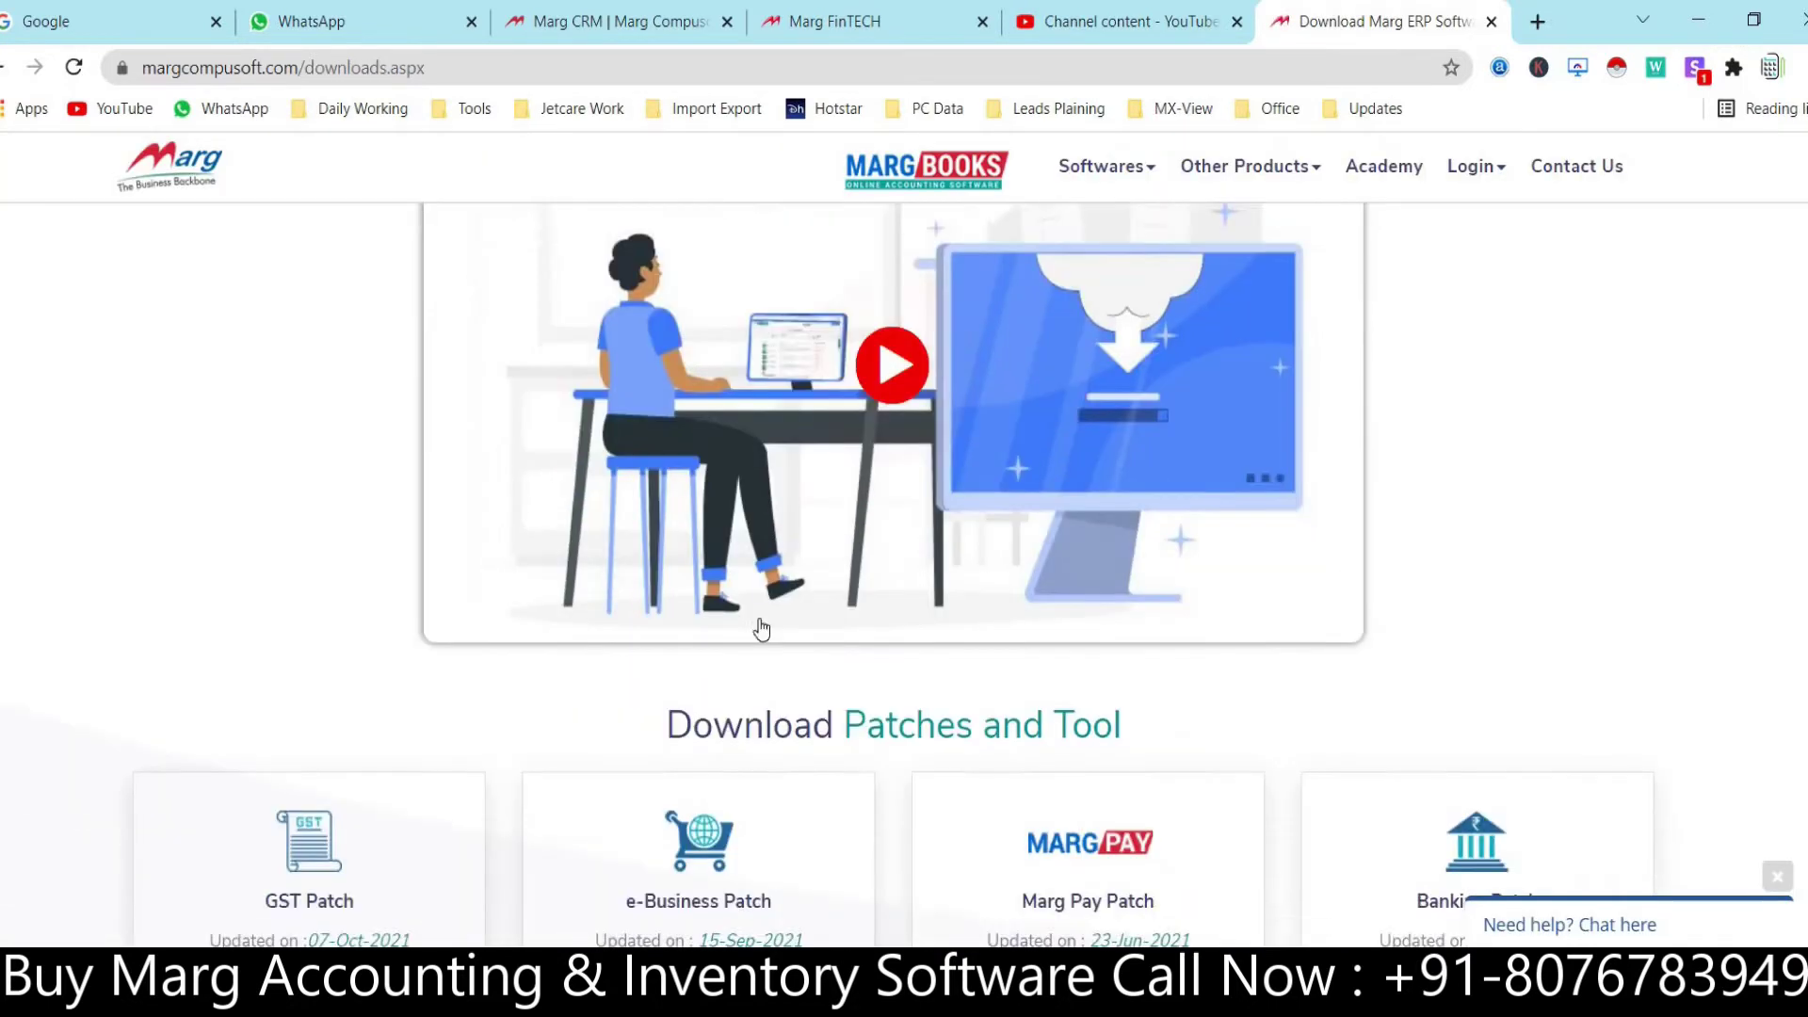
scroll(732, 816, "down", 3)
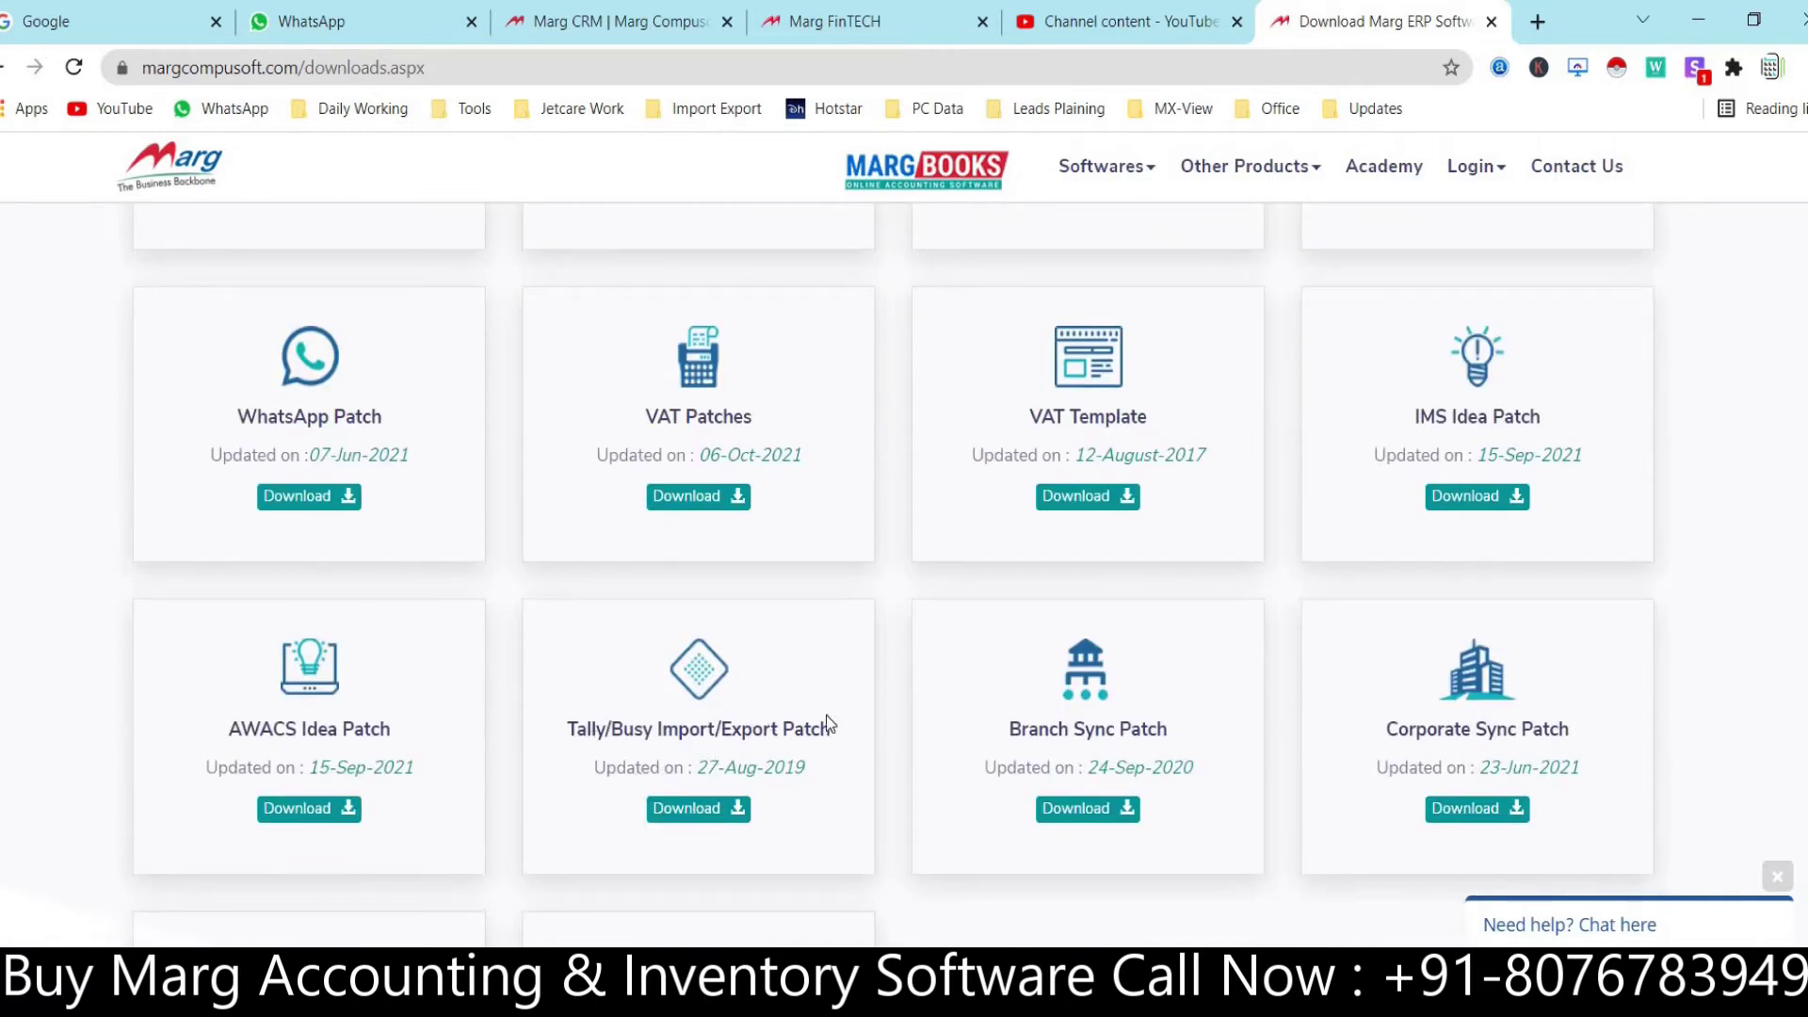
left_click(724, 811)
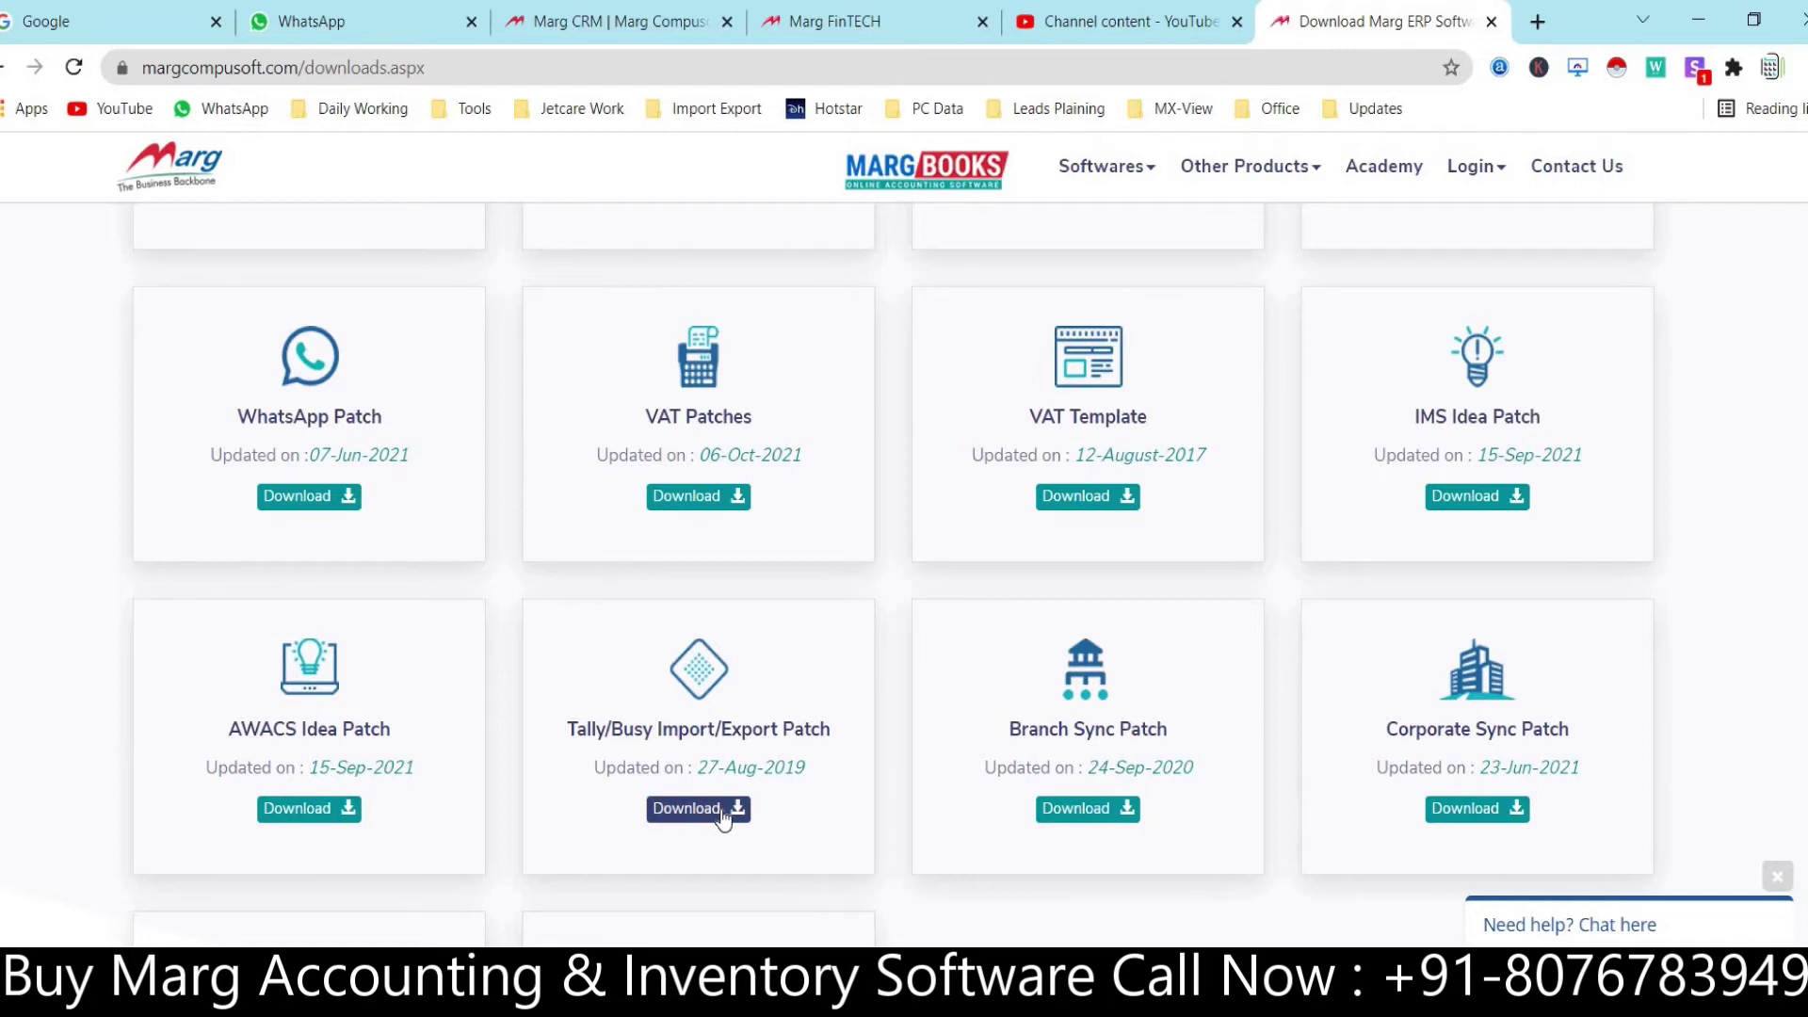
Step: Open the downloaded tallyerp9 (3).zip archive and copy the tallyerp9.pfo file inside it
key("ctrl+j")
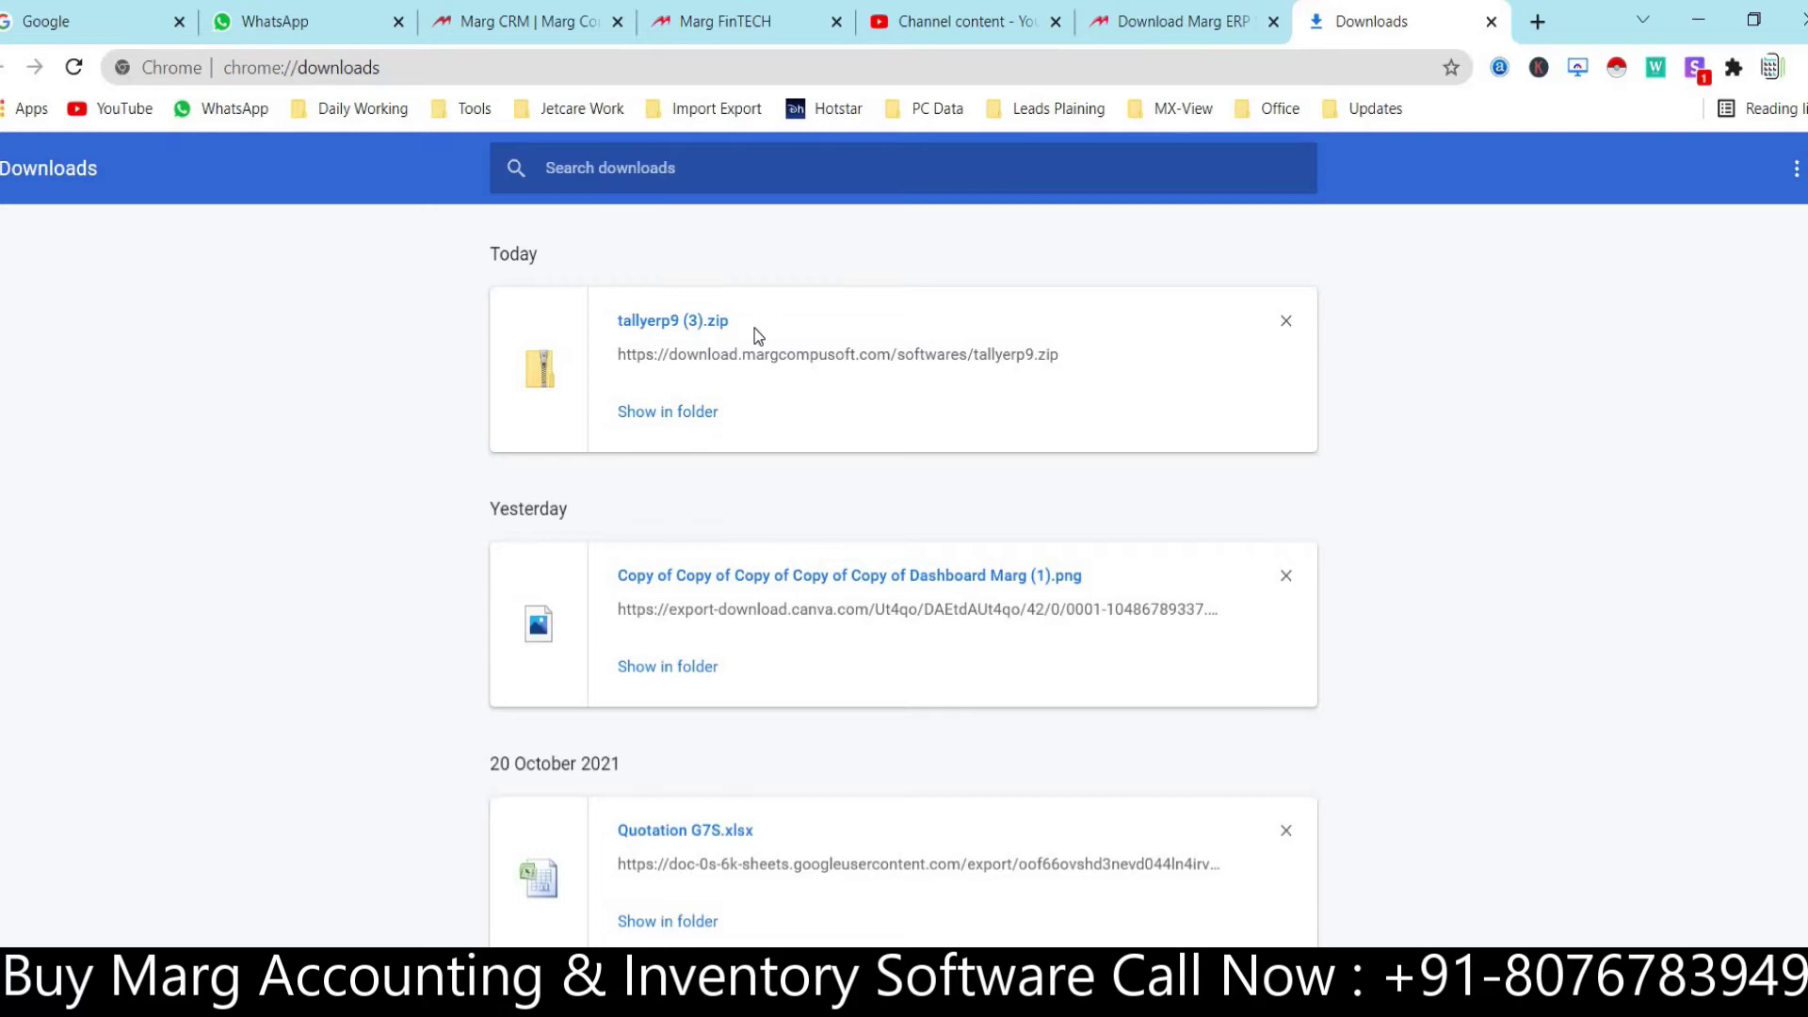
left_click(671, 324)
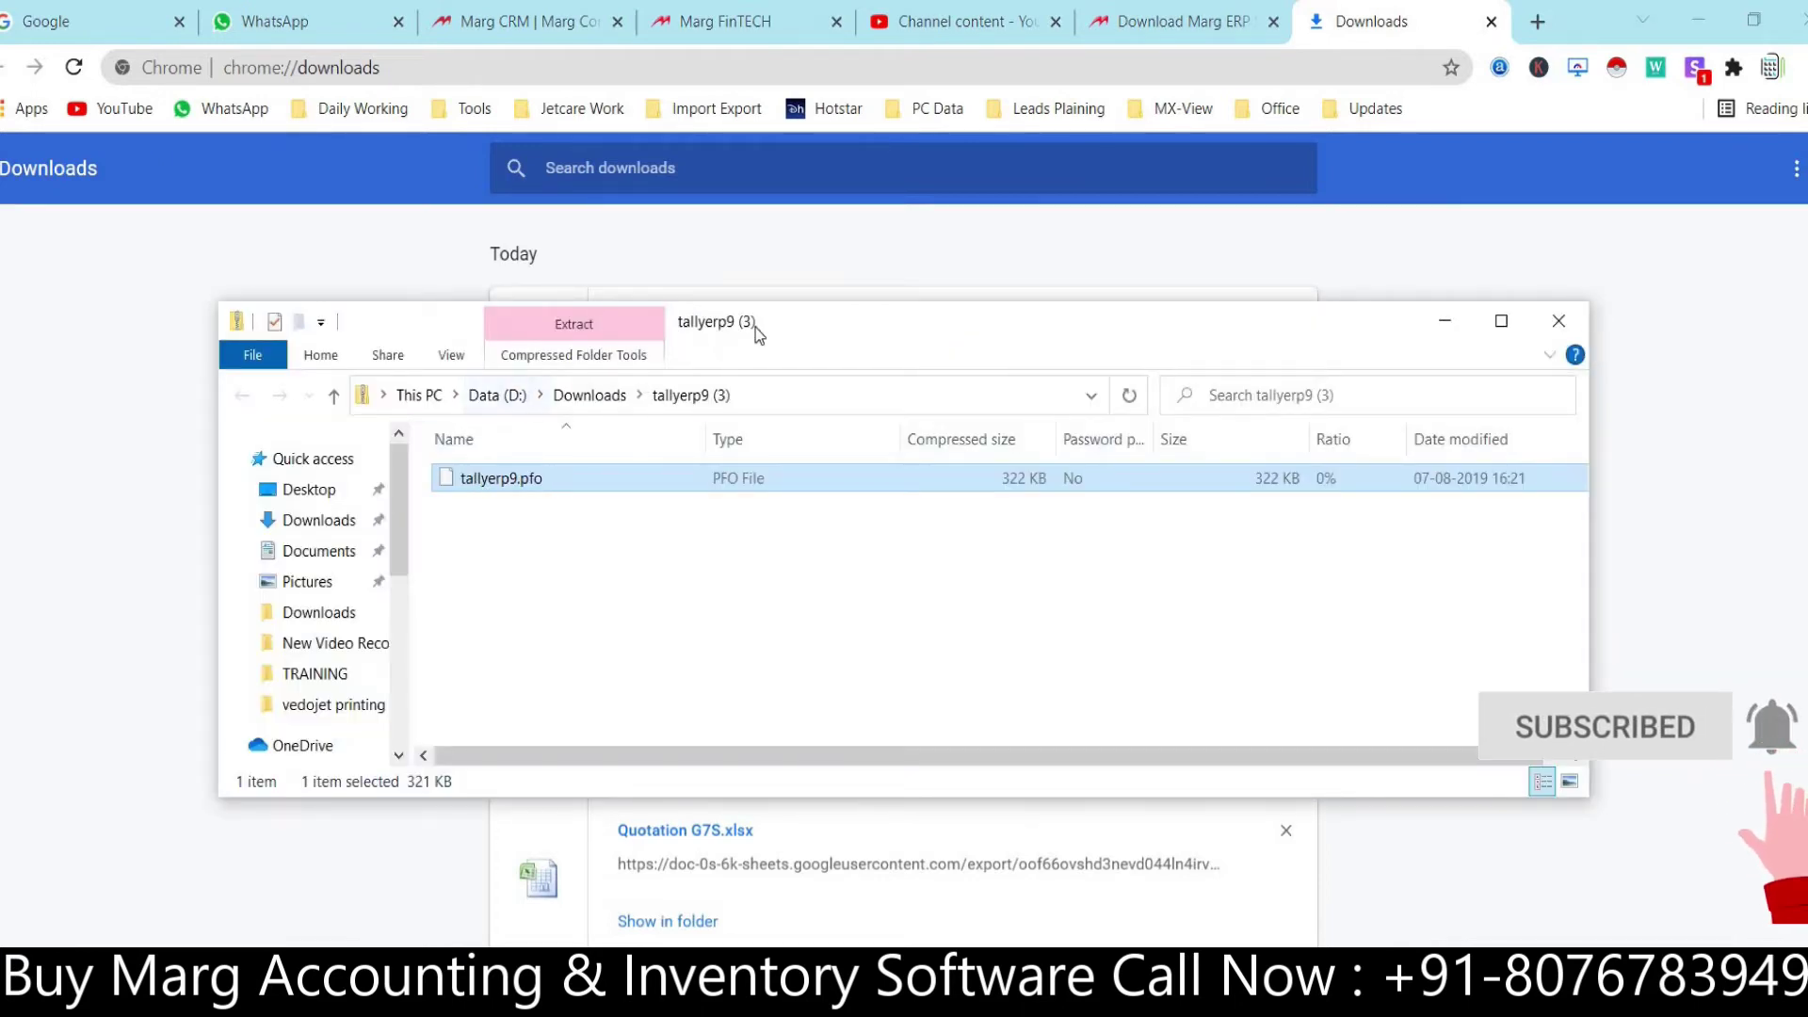
left_click_drag(783, 326, 821, 432)
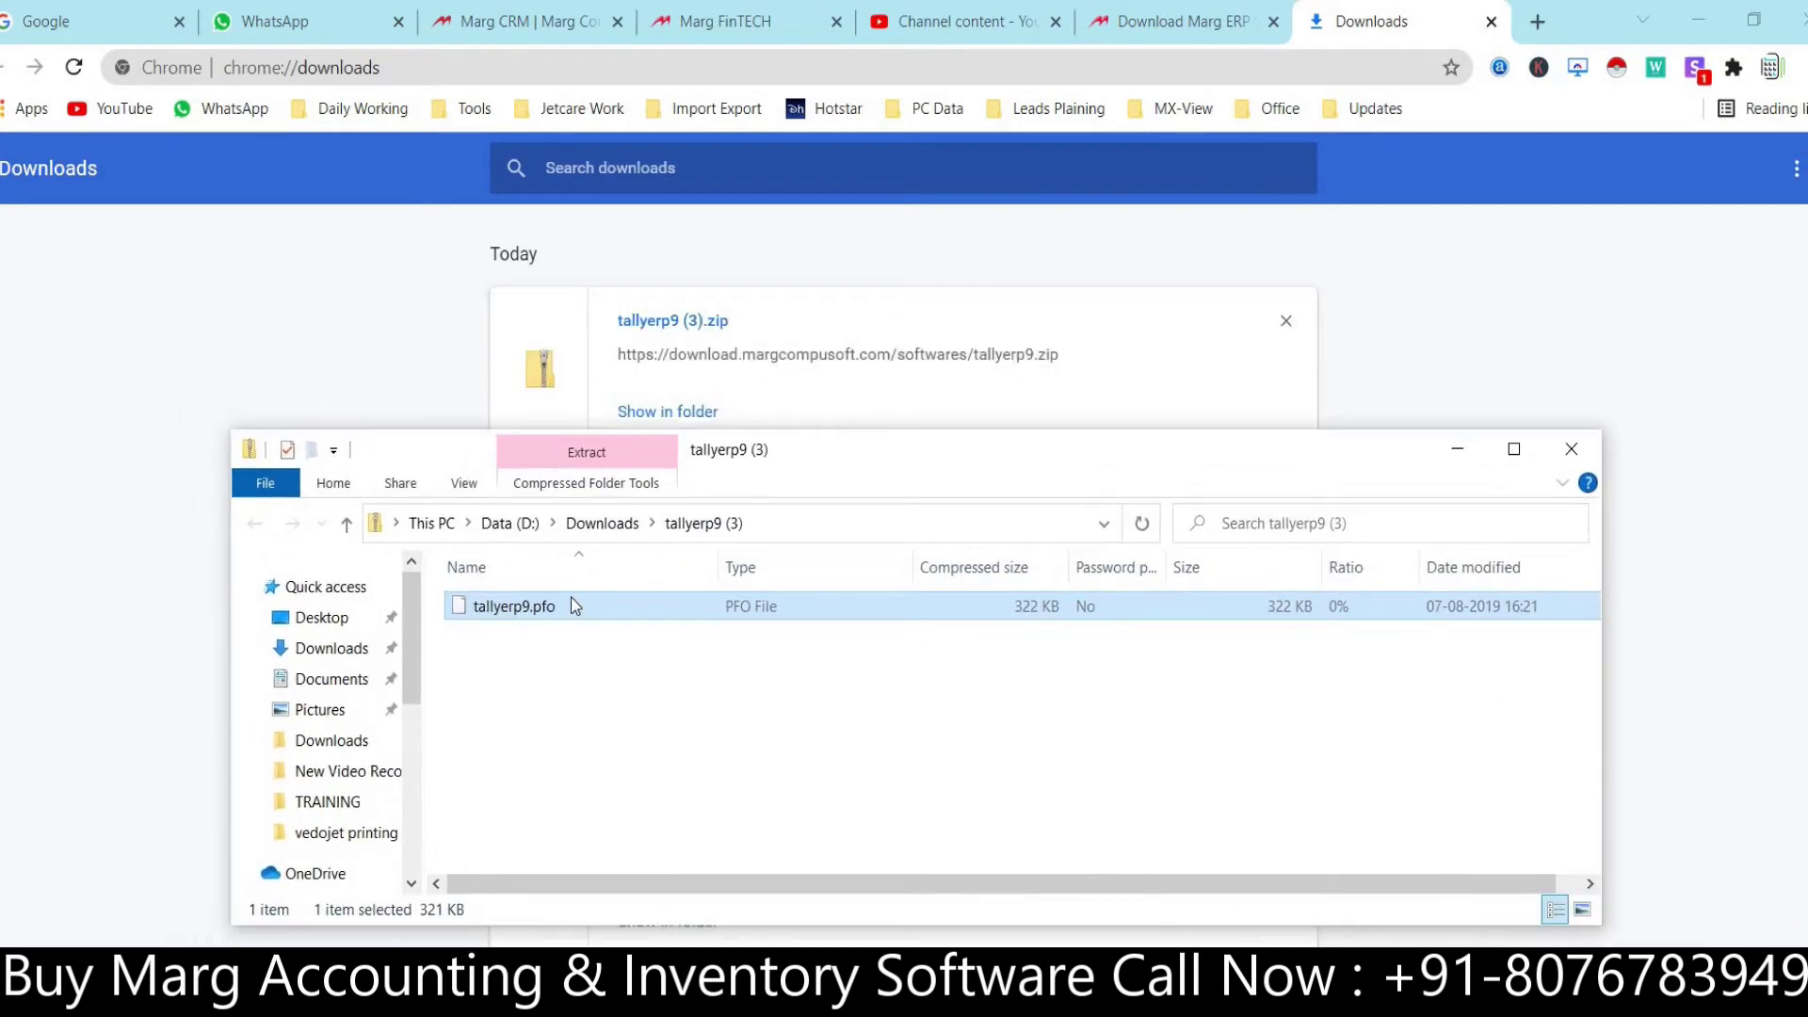
right_click(521, 615)
left_click(574, 700)
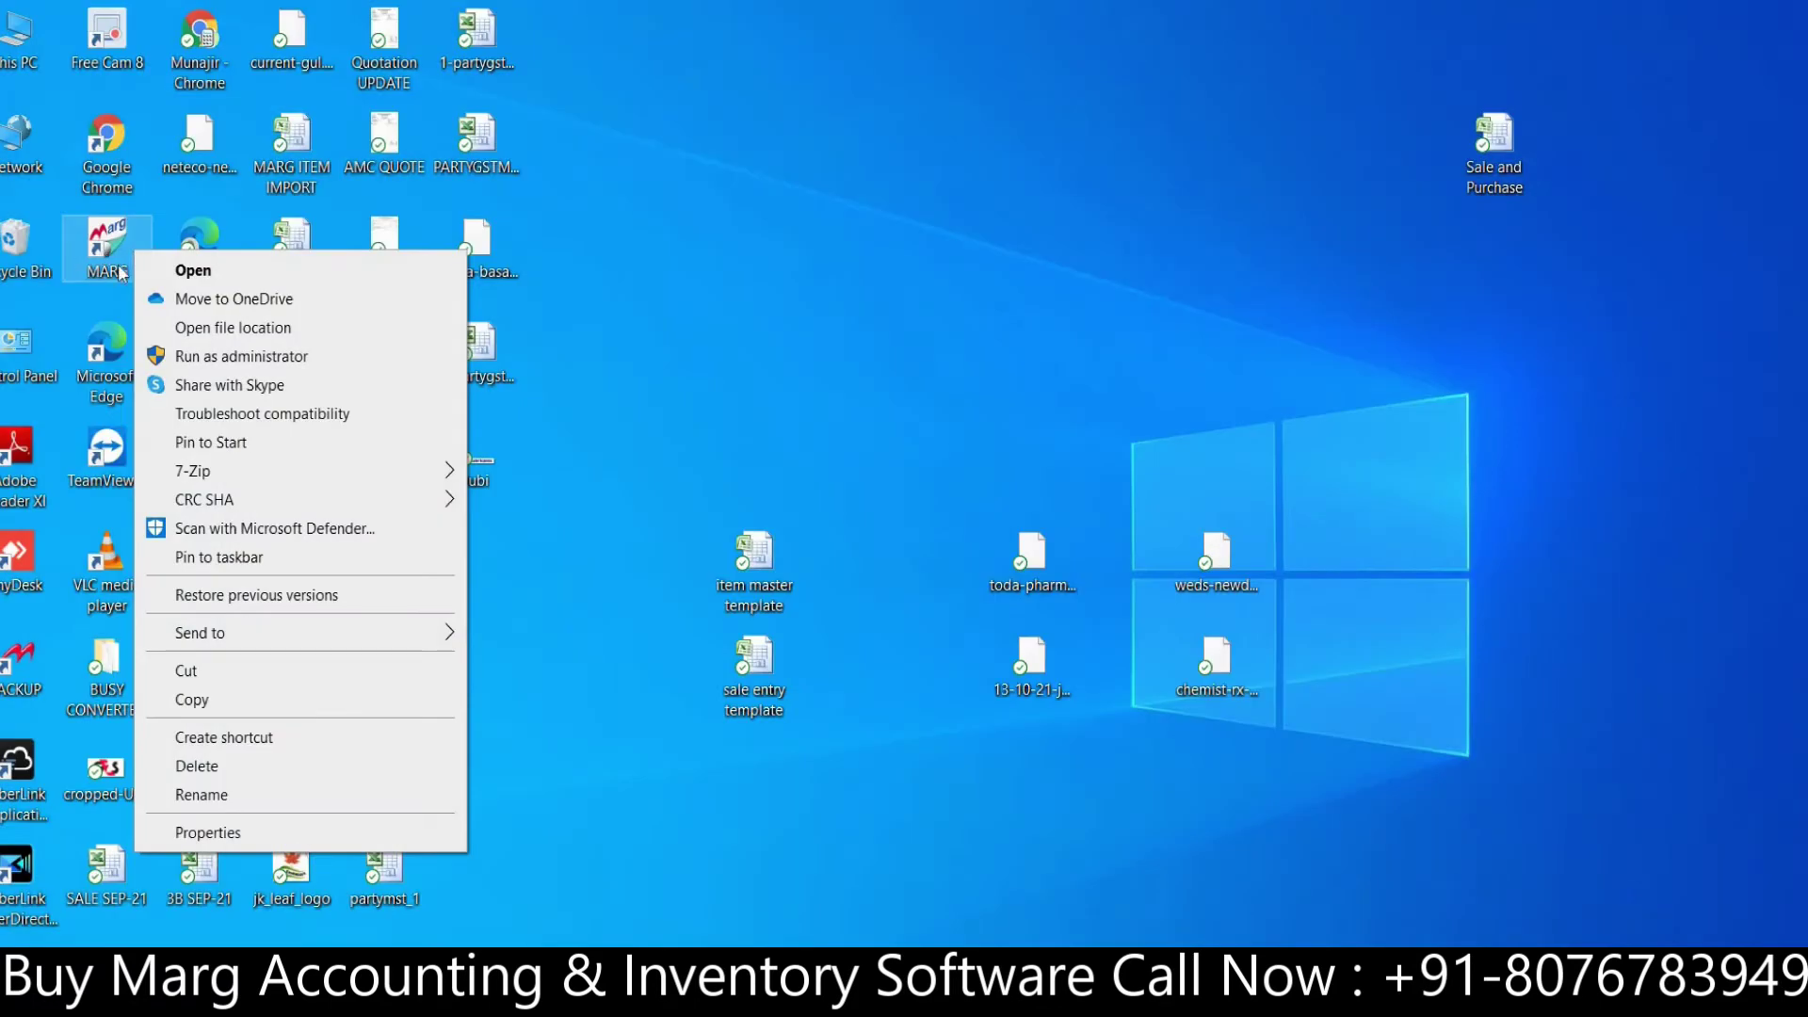
Step: Paste the copied patch file into the MARGERP installation folder of the desktop MARG shortcut, replacing the existing file
left_click(216, 329)
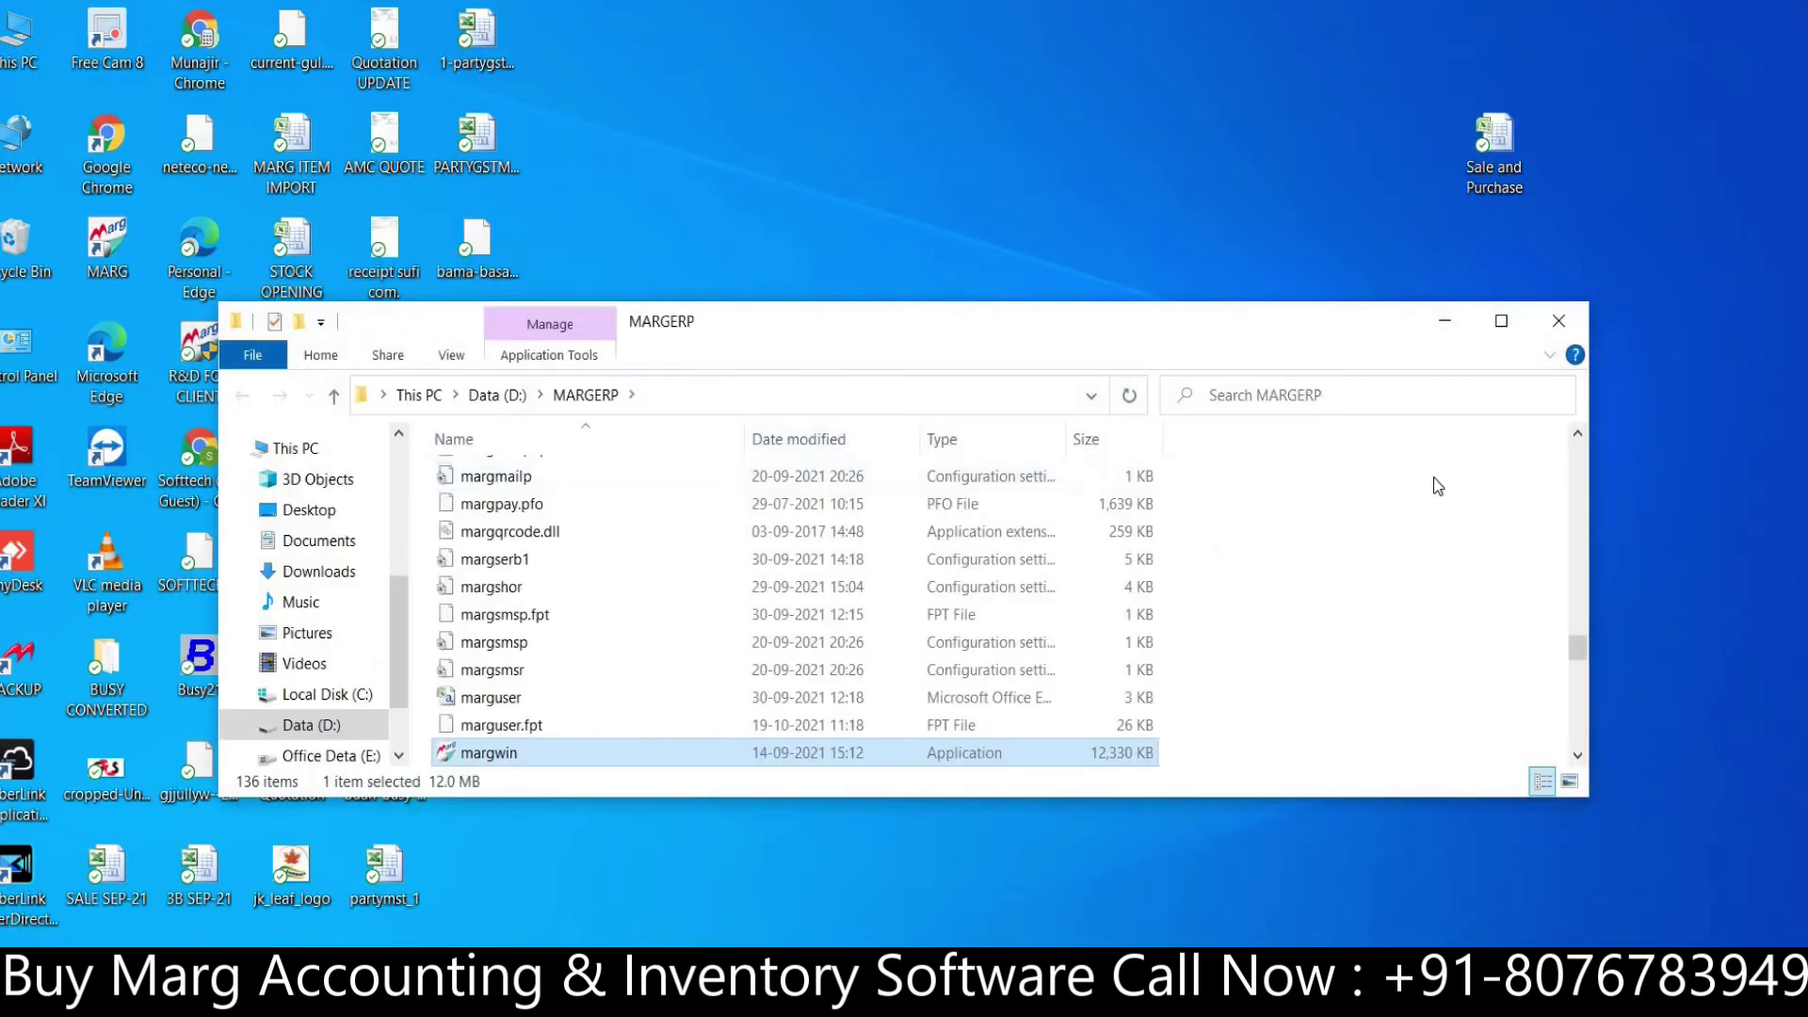
left_click(1506, 319)
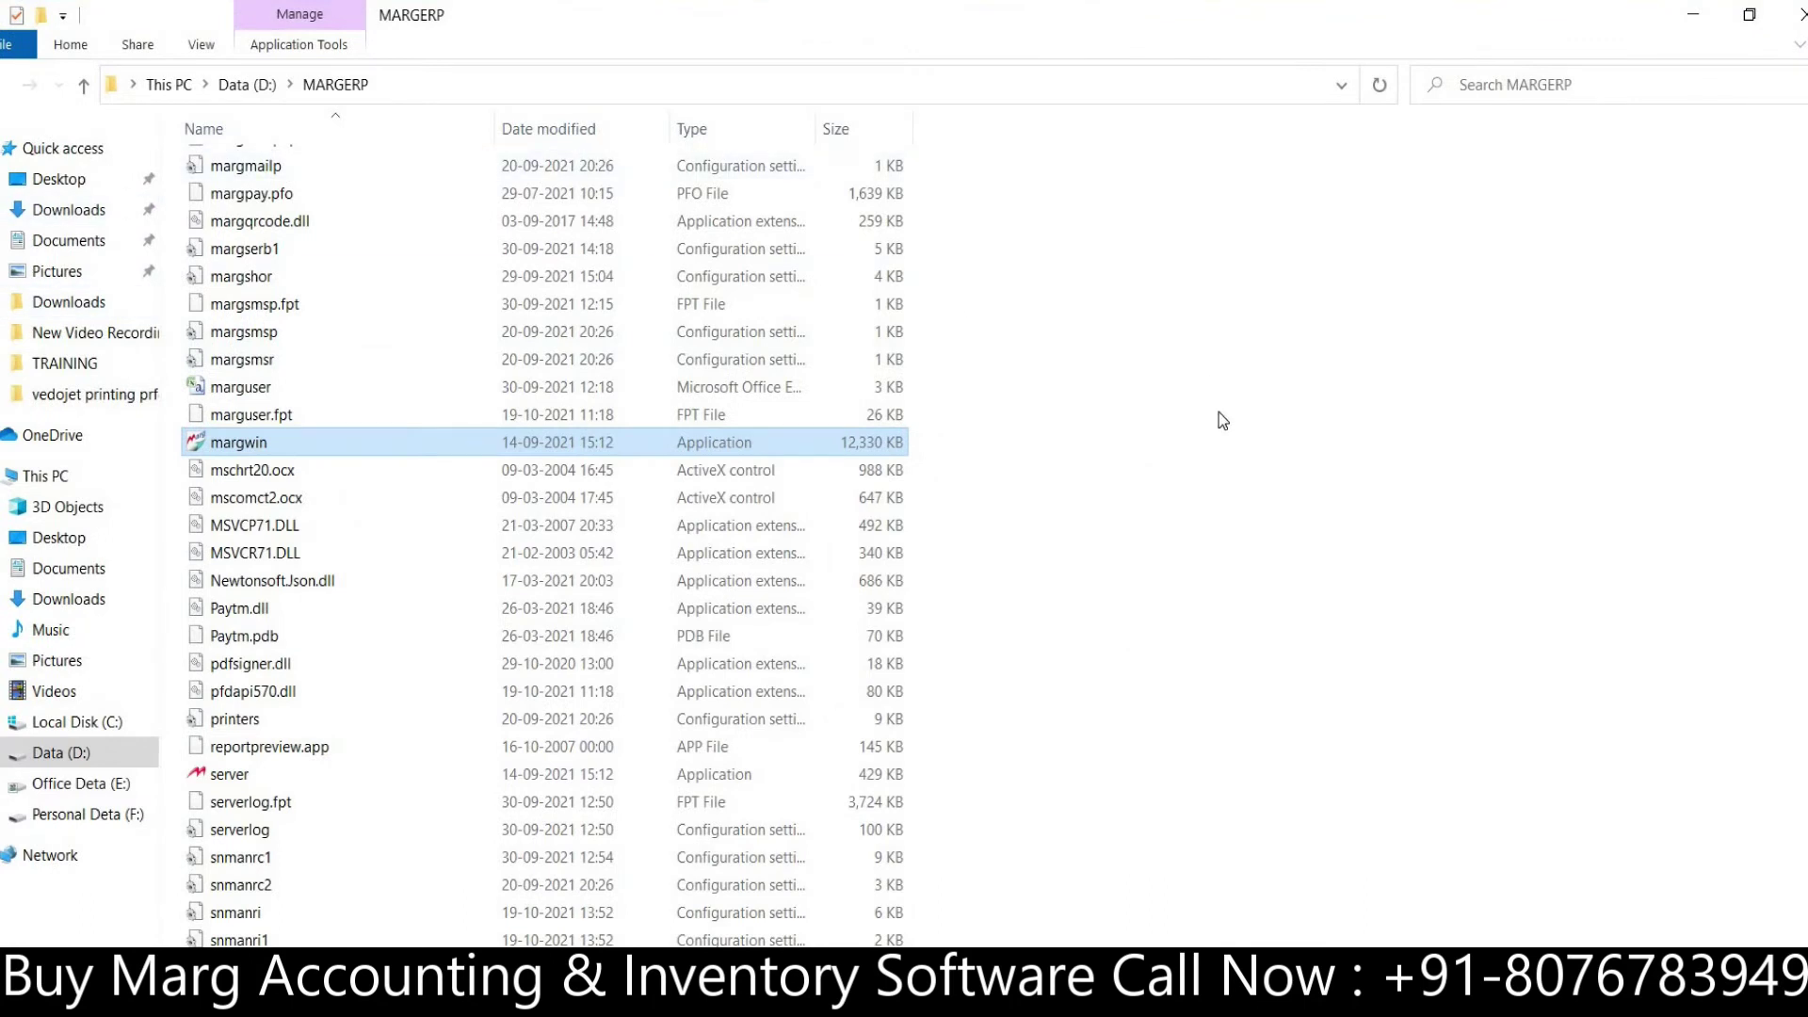
right_click(1150, 358)
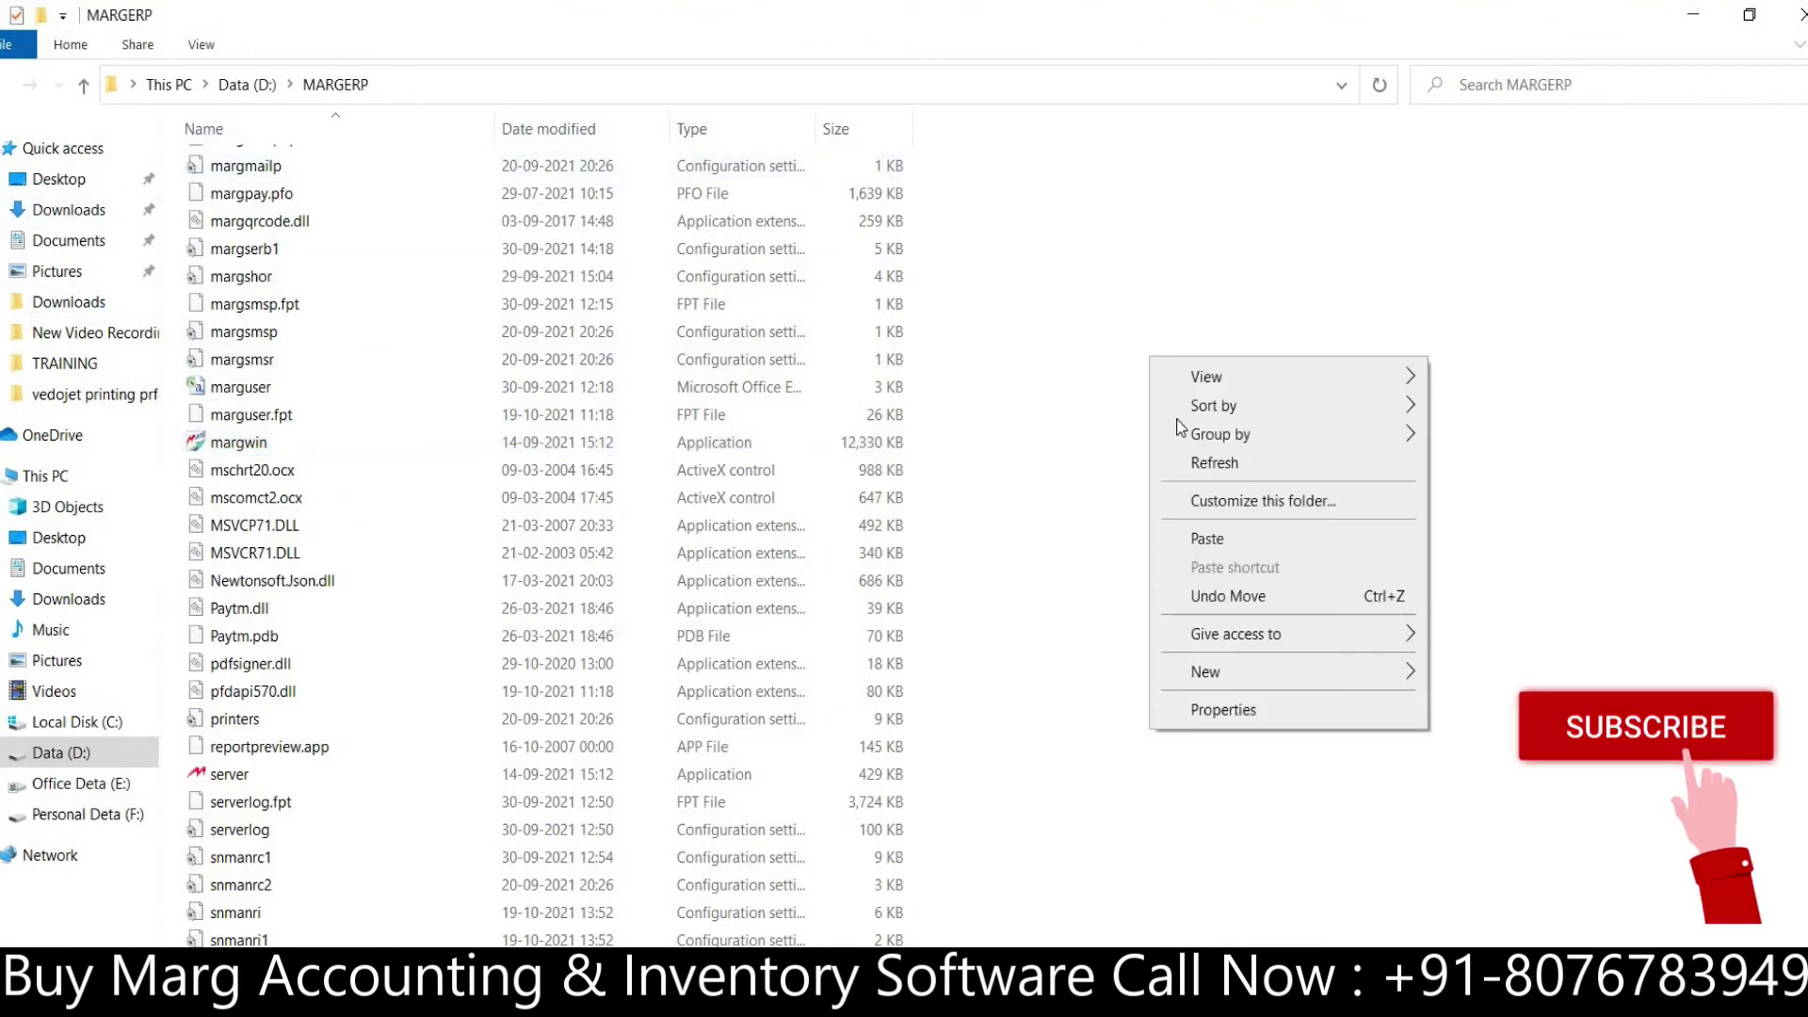
left_click(1196, 535)
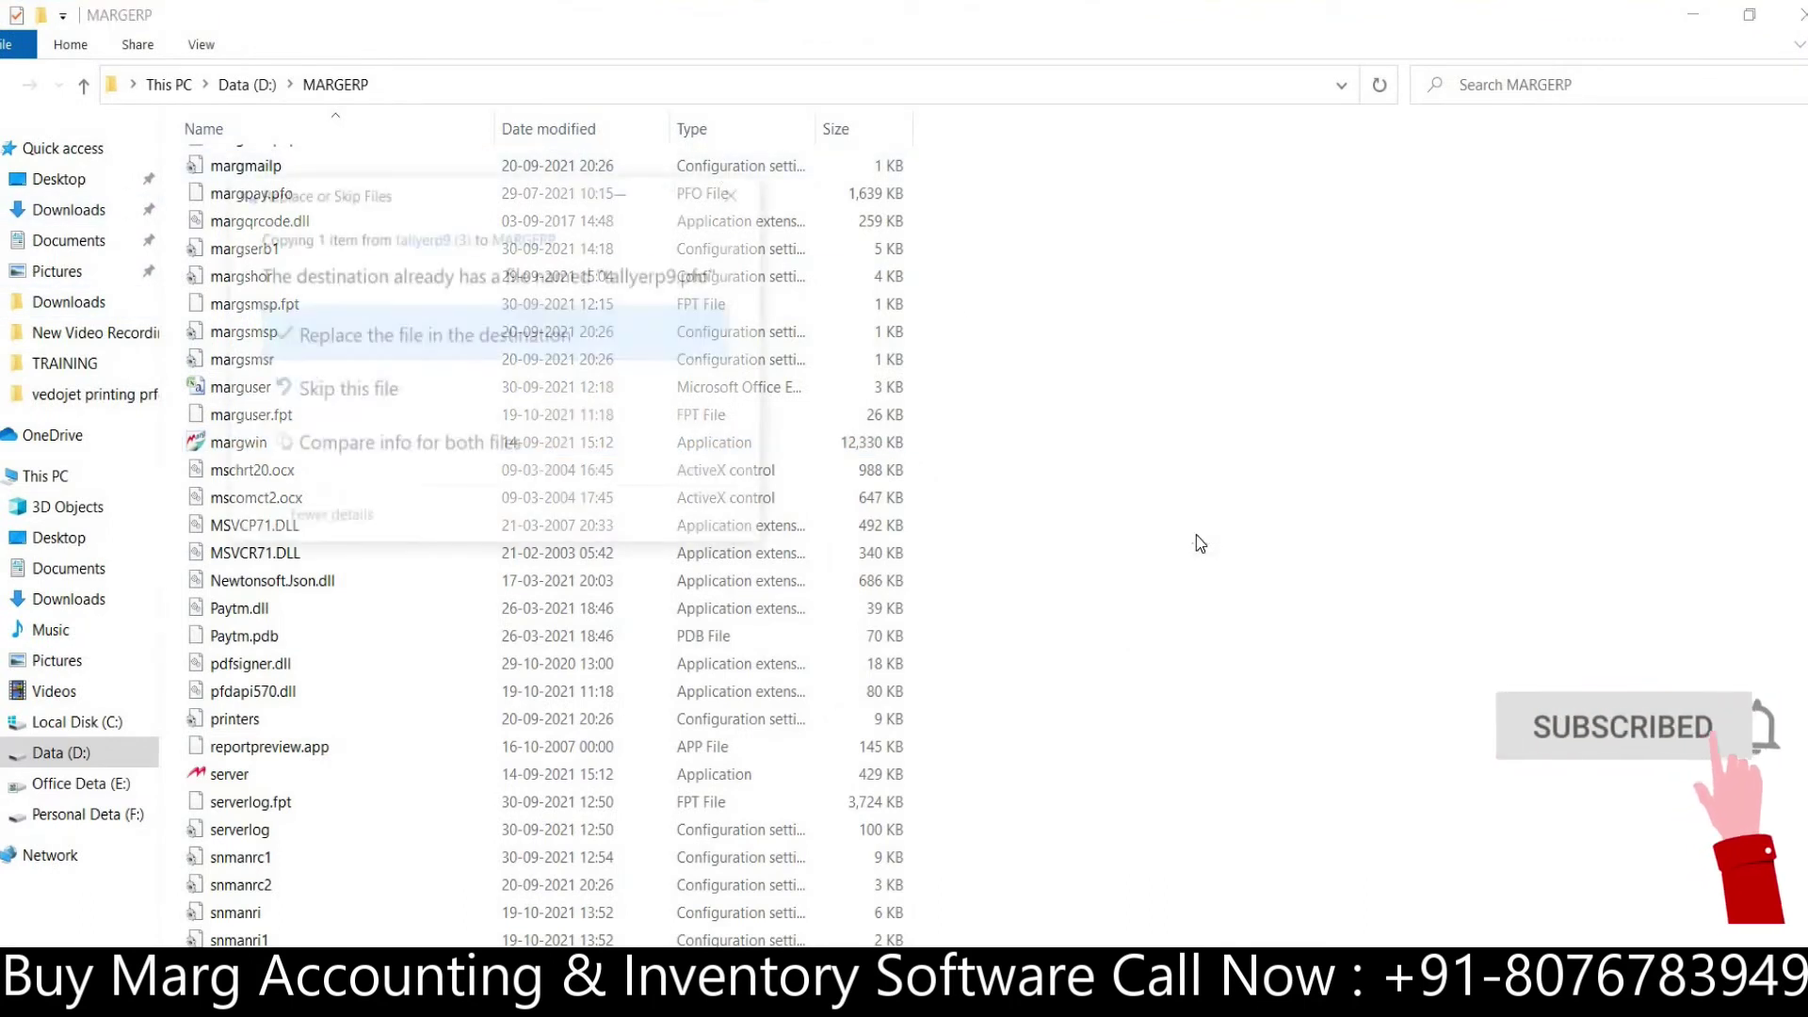
left_click(349, 336)
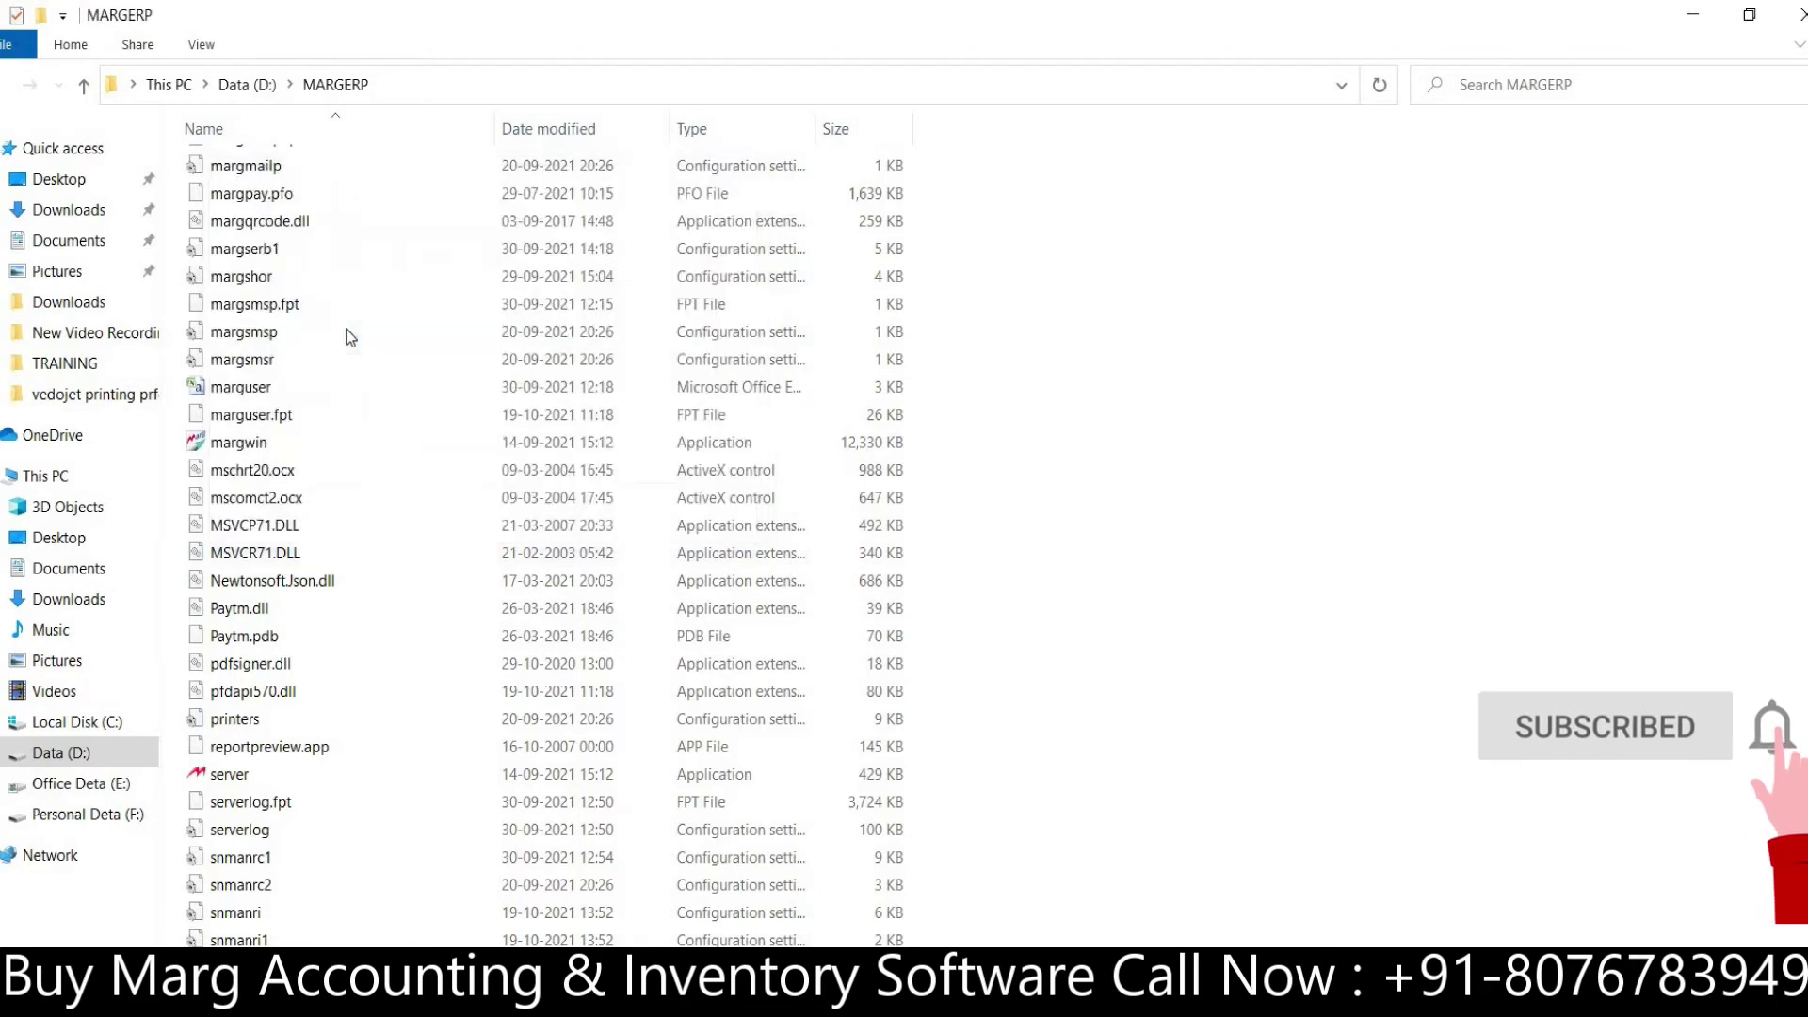
scroll(347, 336, "down", 2)
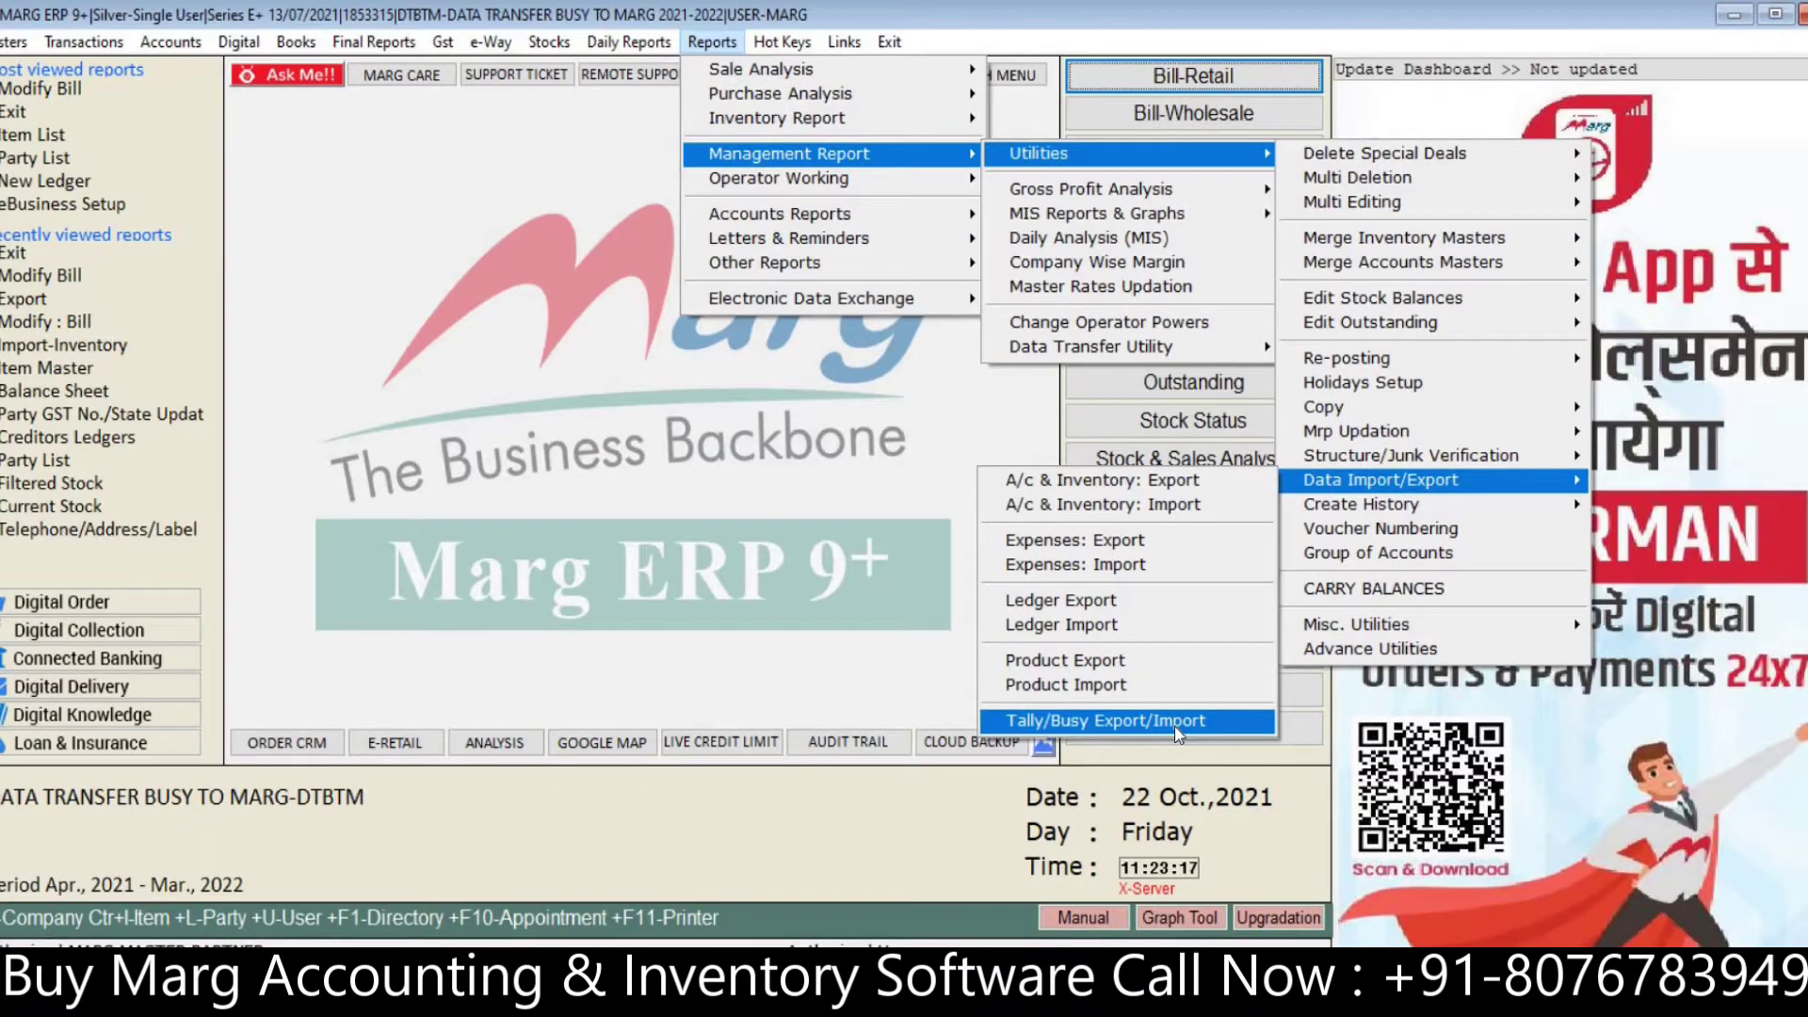
Step: Switch to Marg ERP 9+ and open the Busy Import module through the Tally/Busy Export/Import utility
left_click(1175, 730)
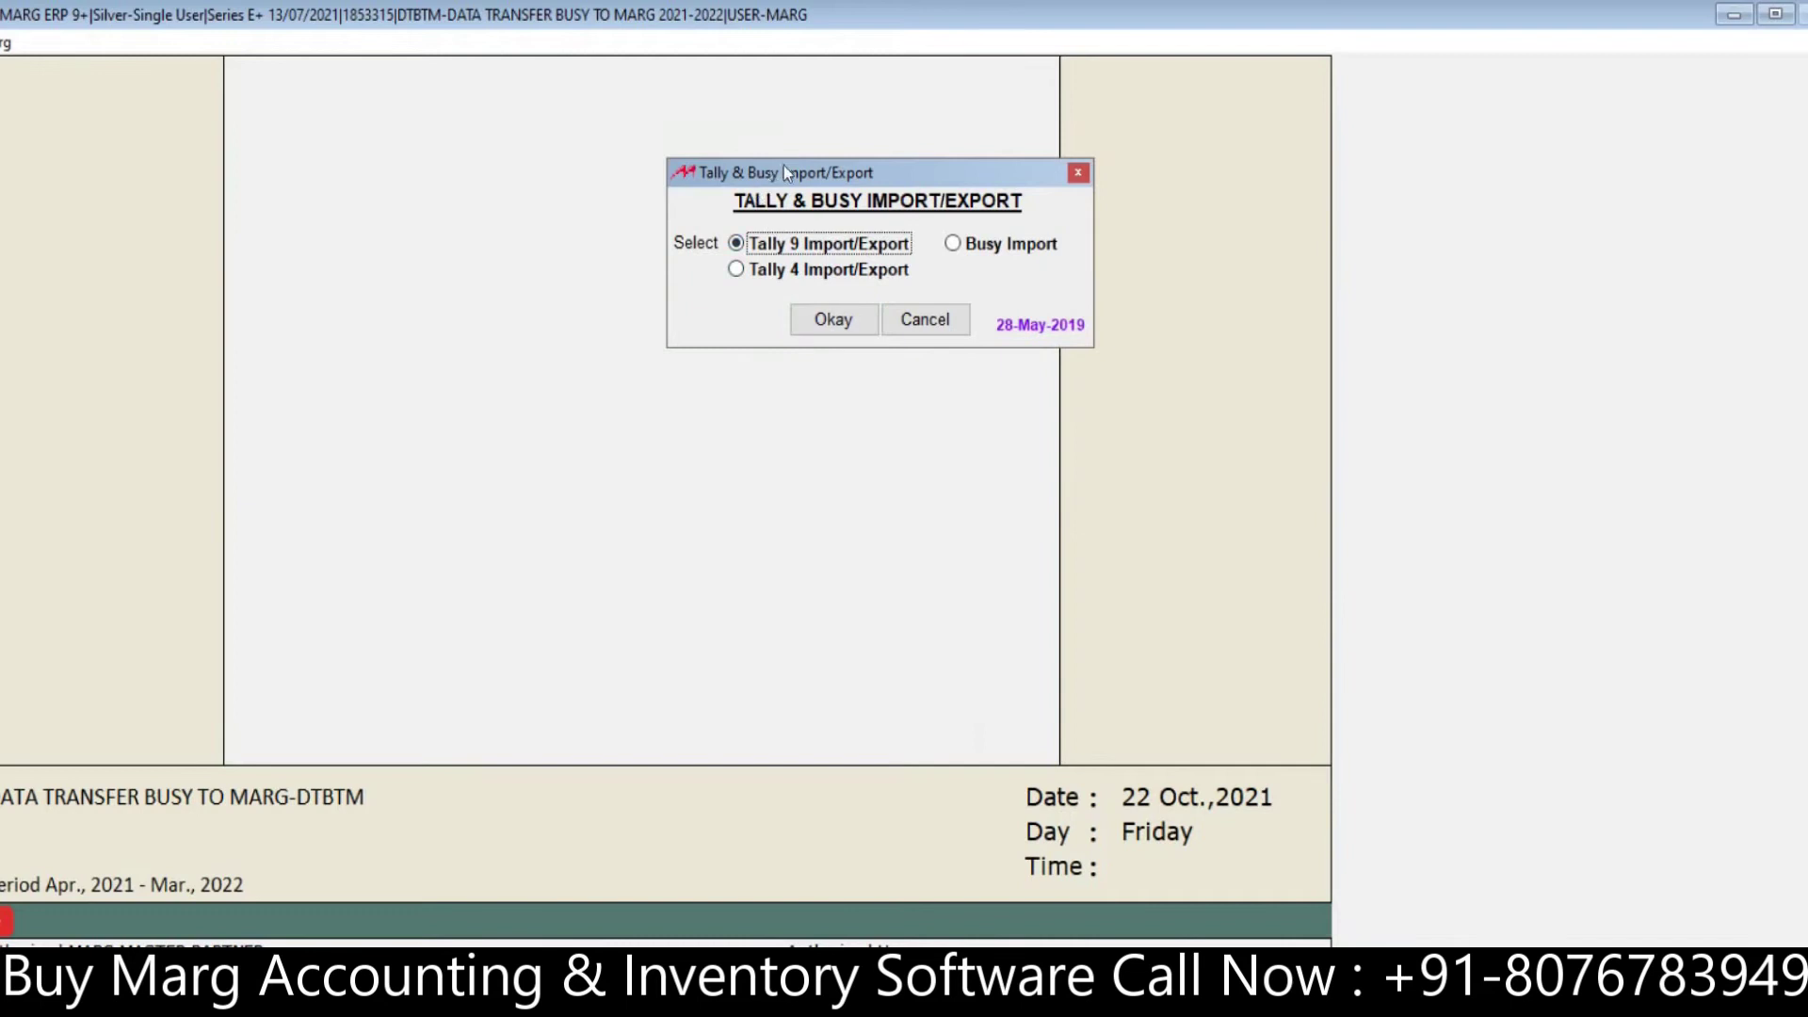
left_click_drag(784, 166, 840, 171)
left_click(956, 247)
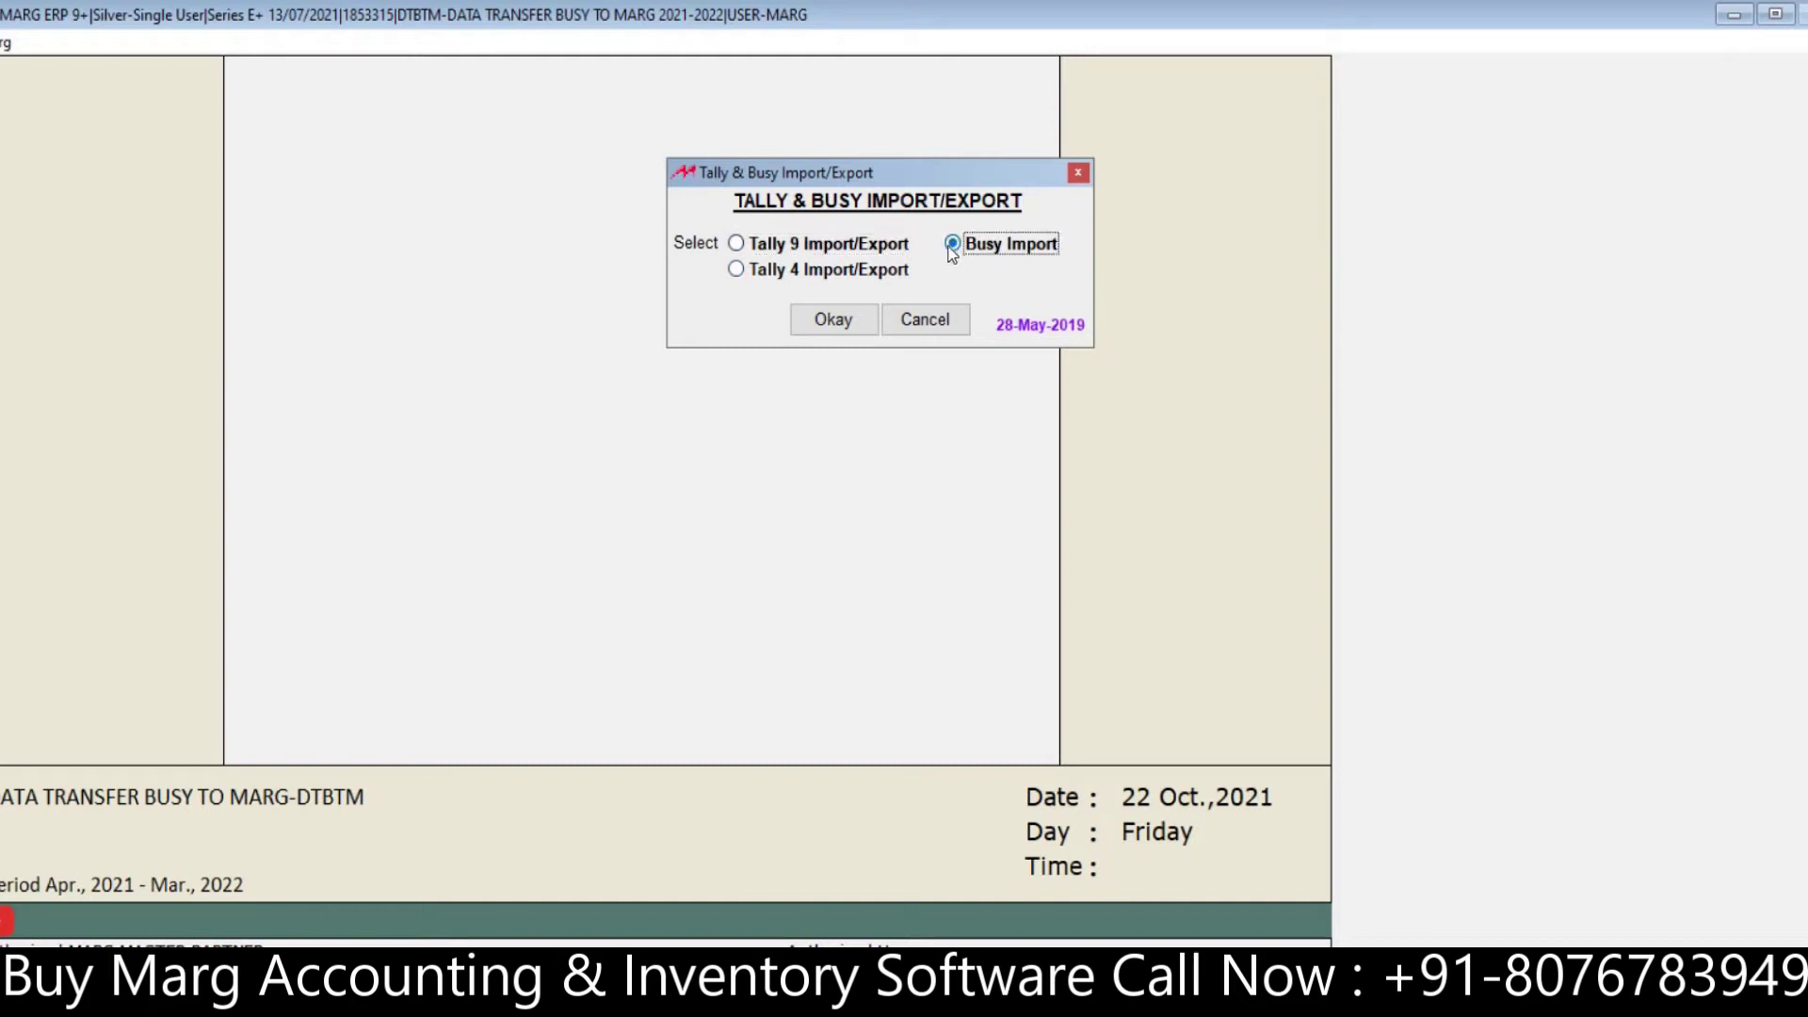
left_click(807, 323)
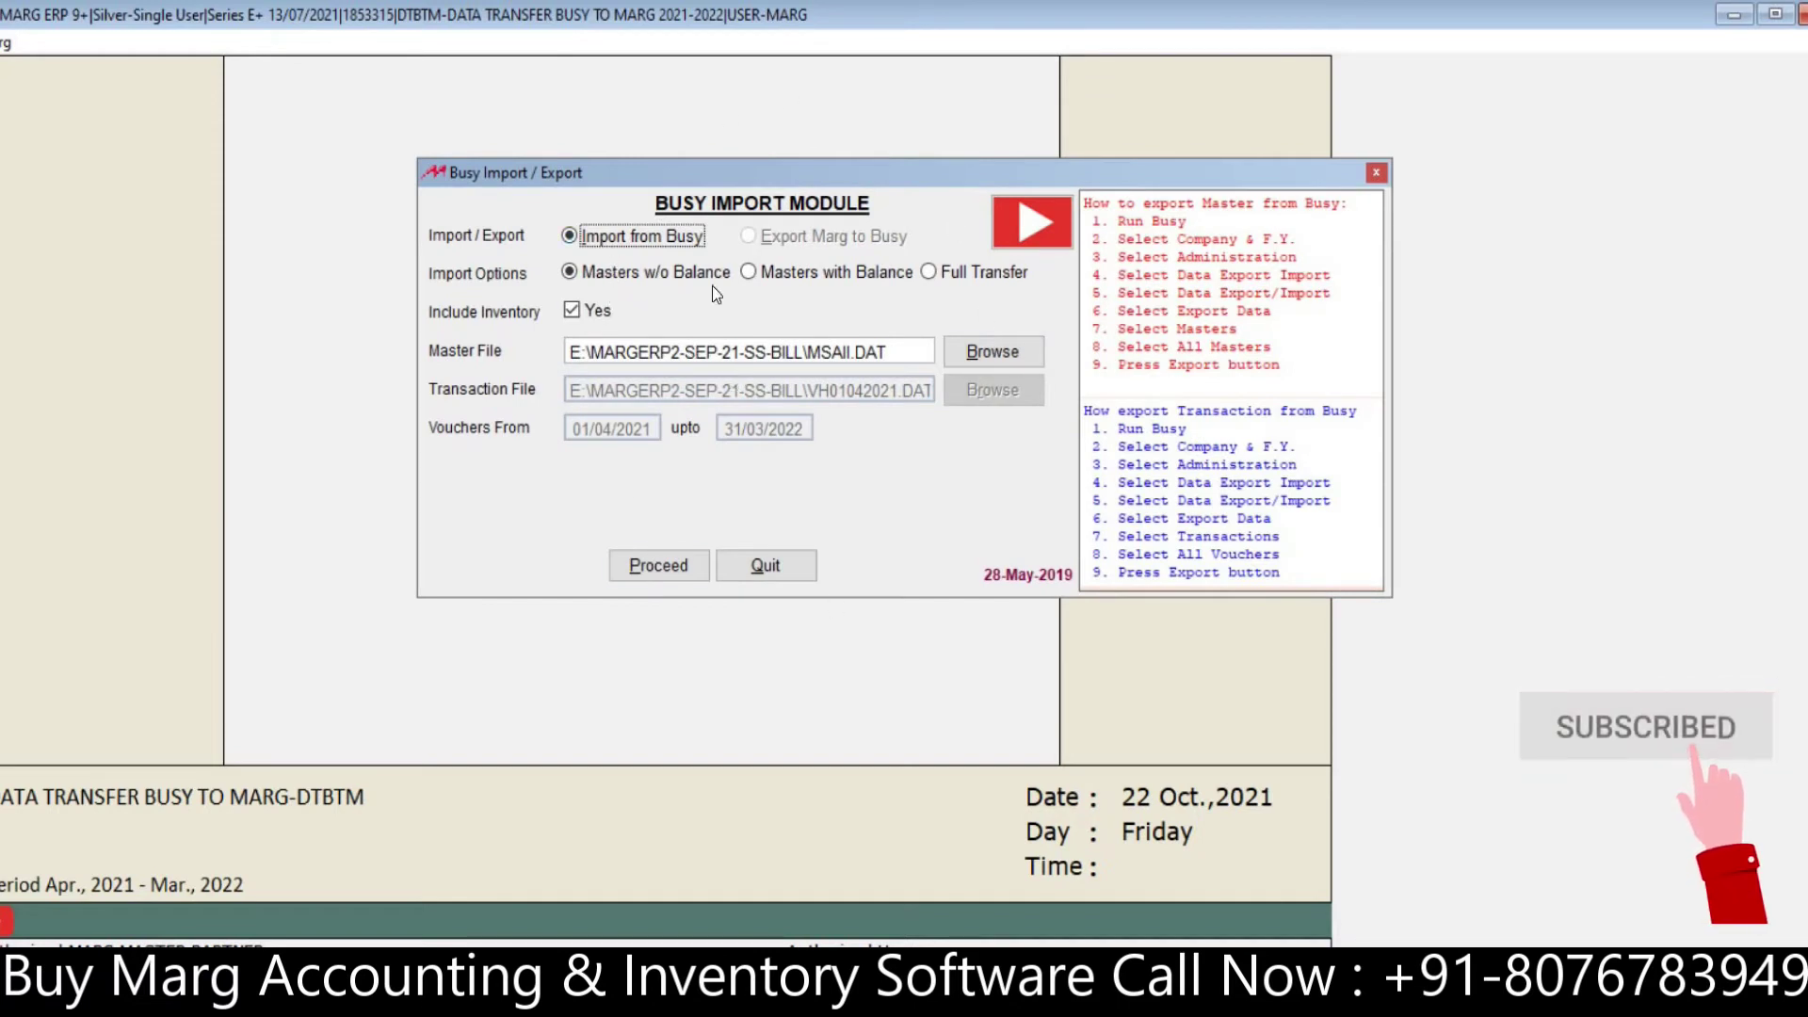
Step: Try the Masters w/o Balance and Masters with Balance import options, and set the import option to Full Transfer
left_click(570, 273)
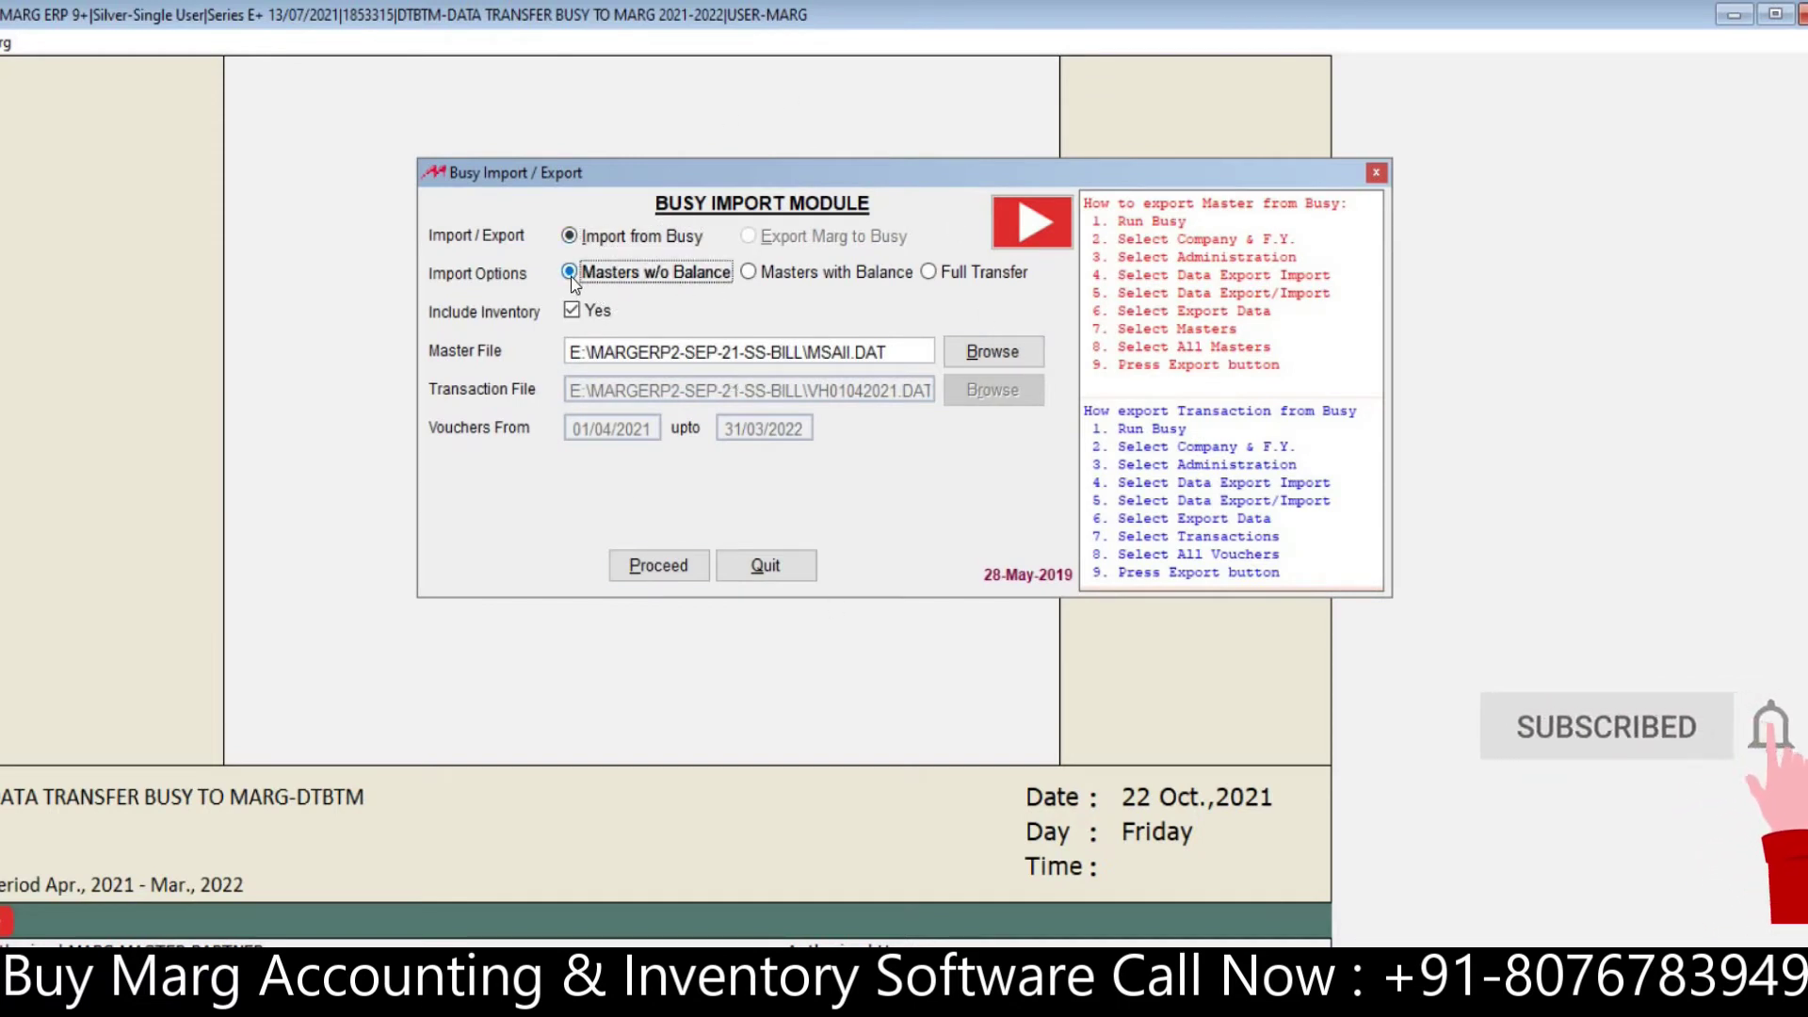
left_click(758, 272)
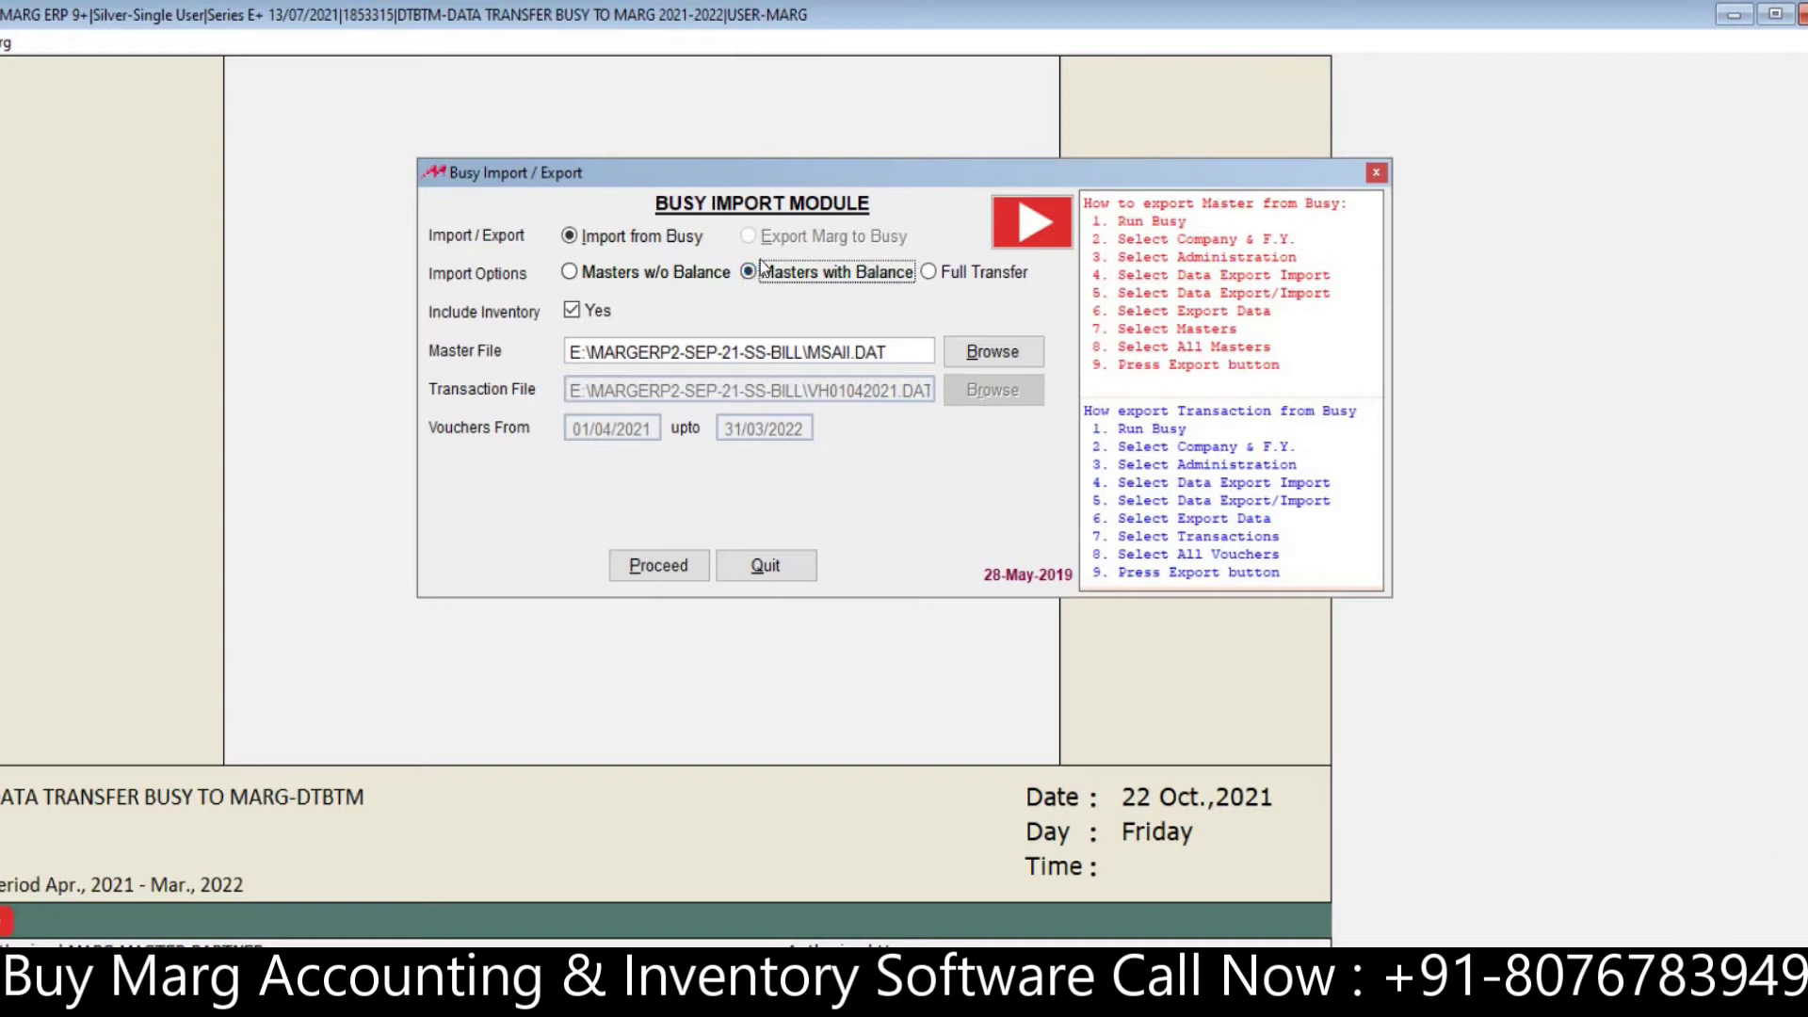
left_click(930, 273)
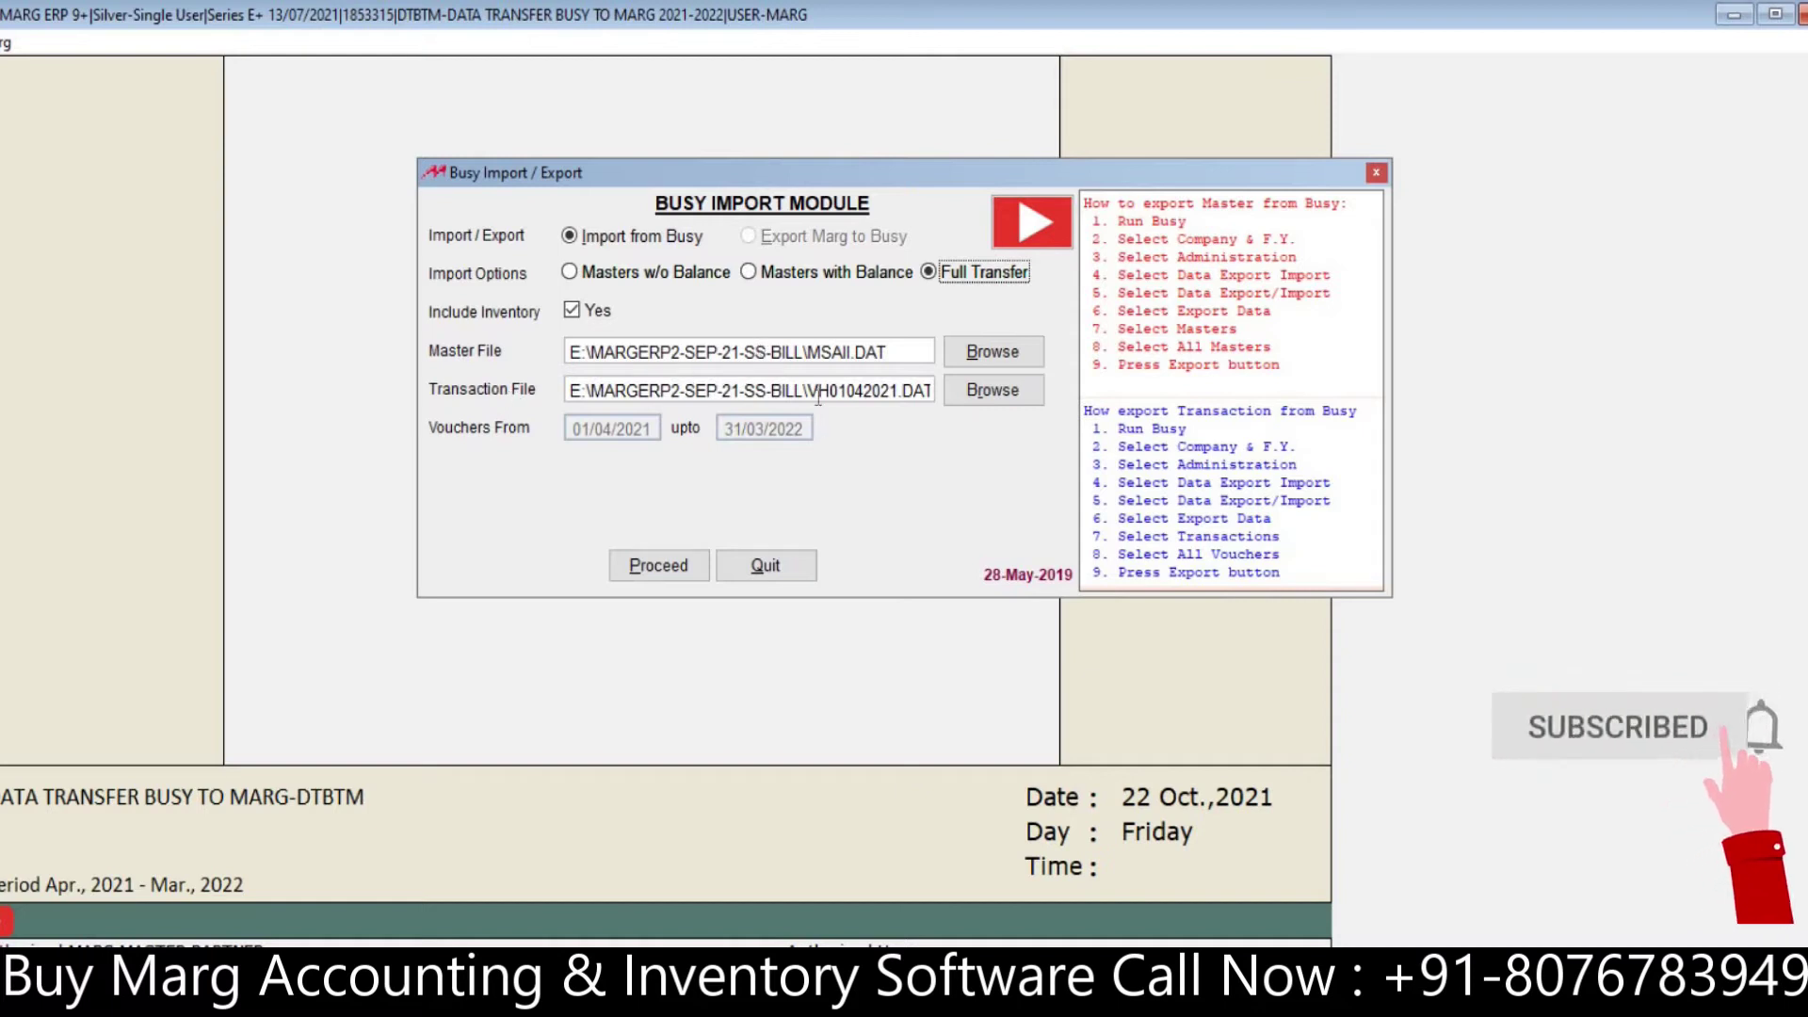
Step: Read through the on-screen instructions for exporting transactions from Busy
left_click(1176, 431)
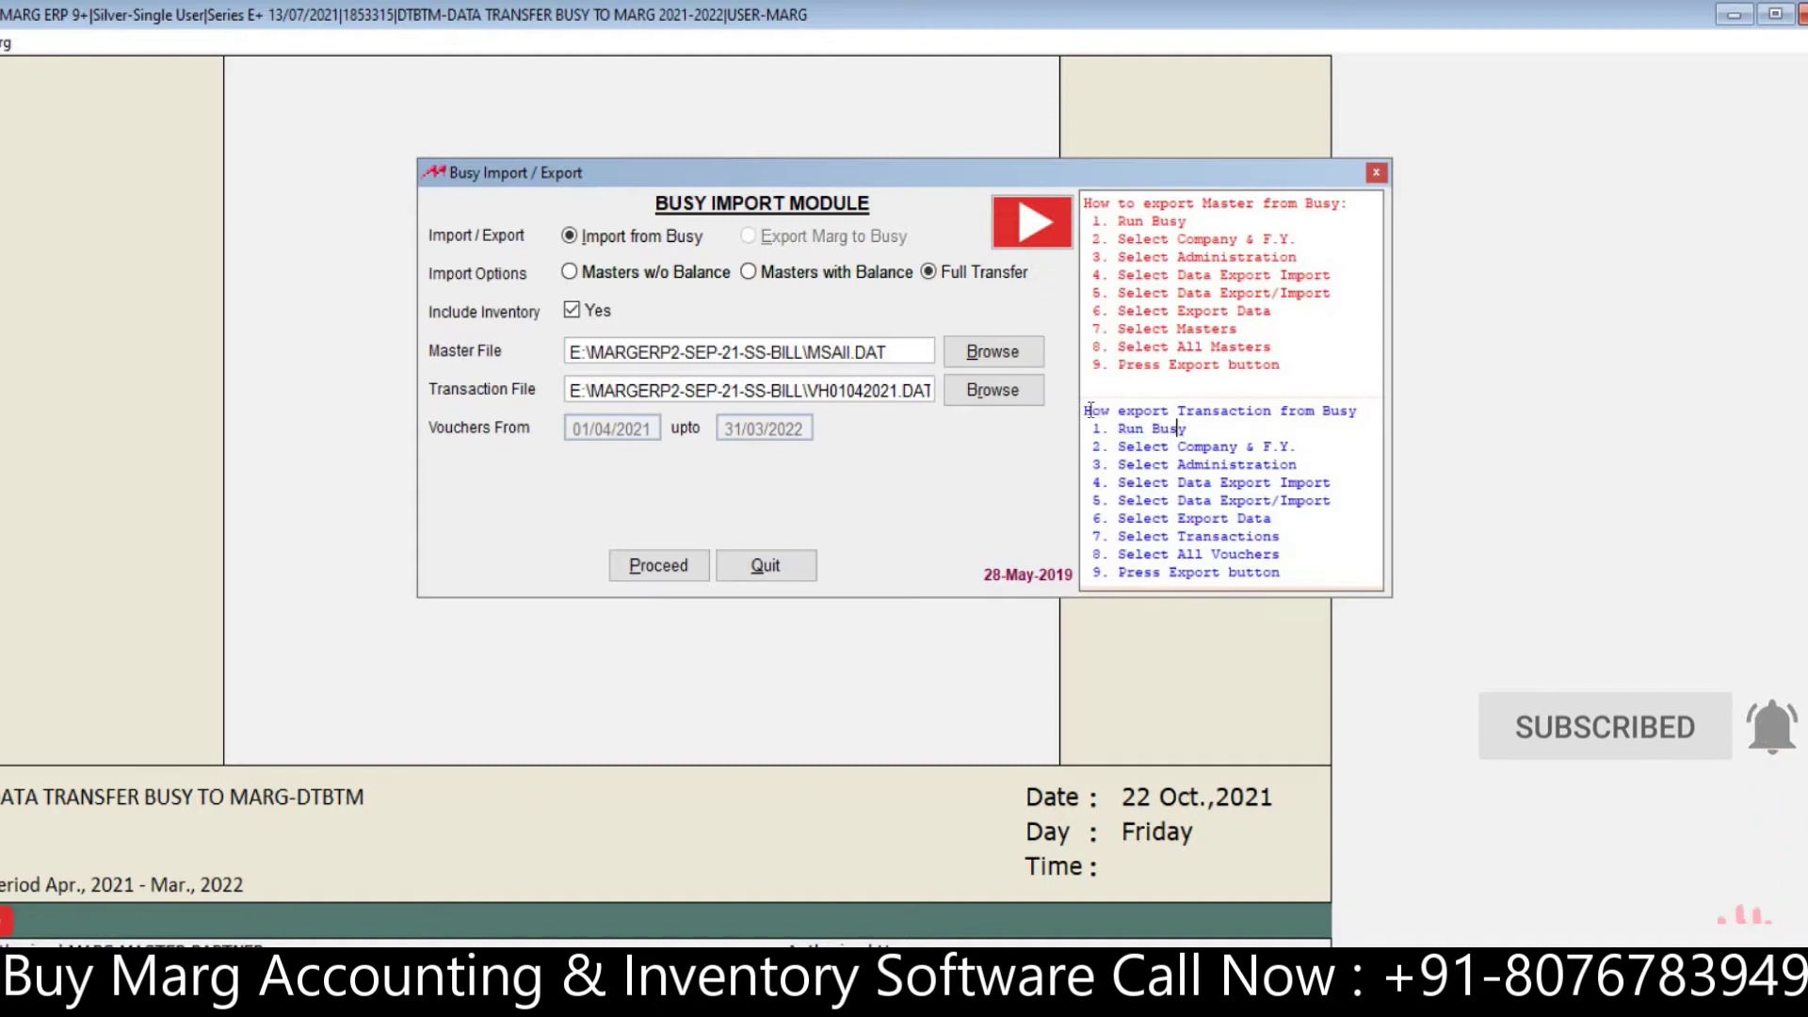
left_click_drag(1088, 411, 1354, 426)
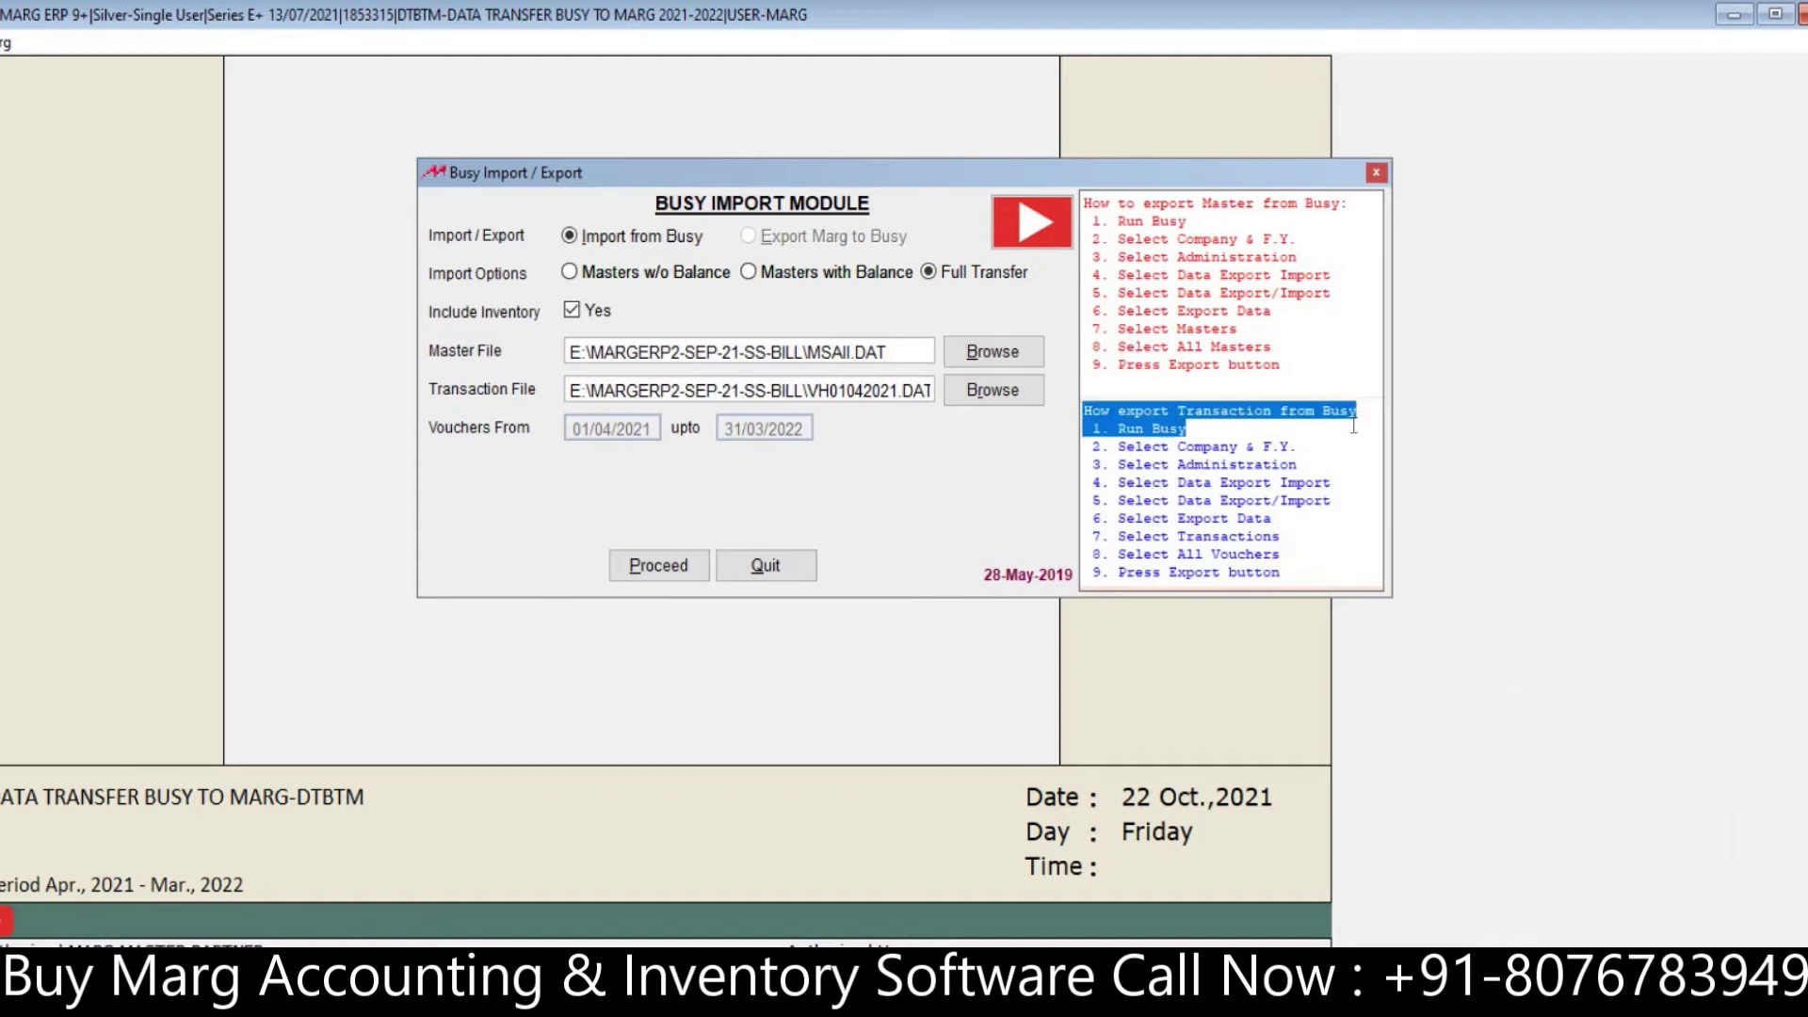
left_click(1290, 463)
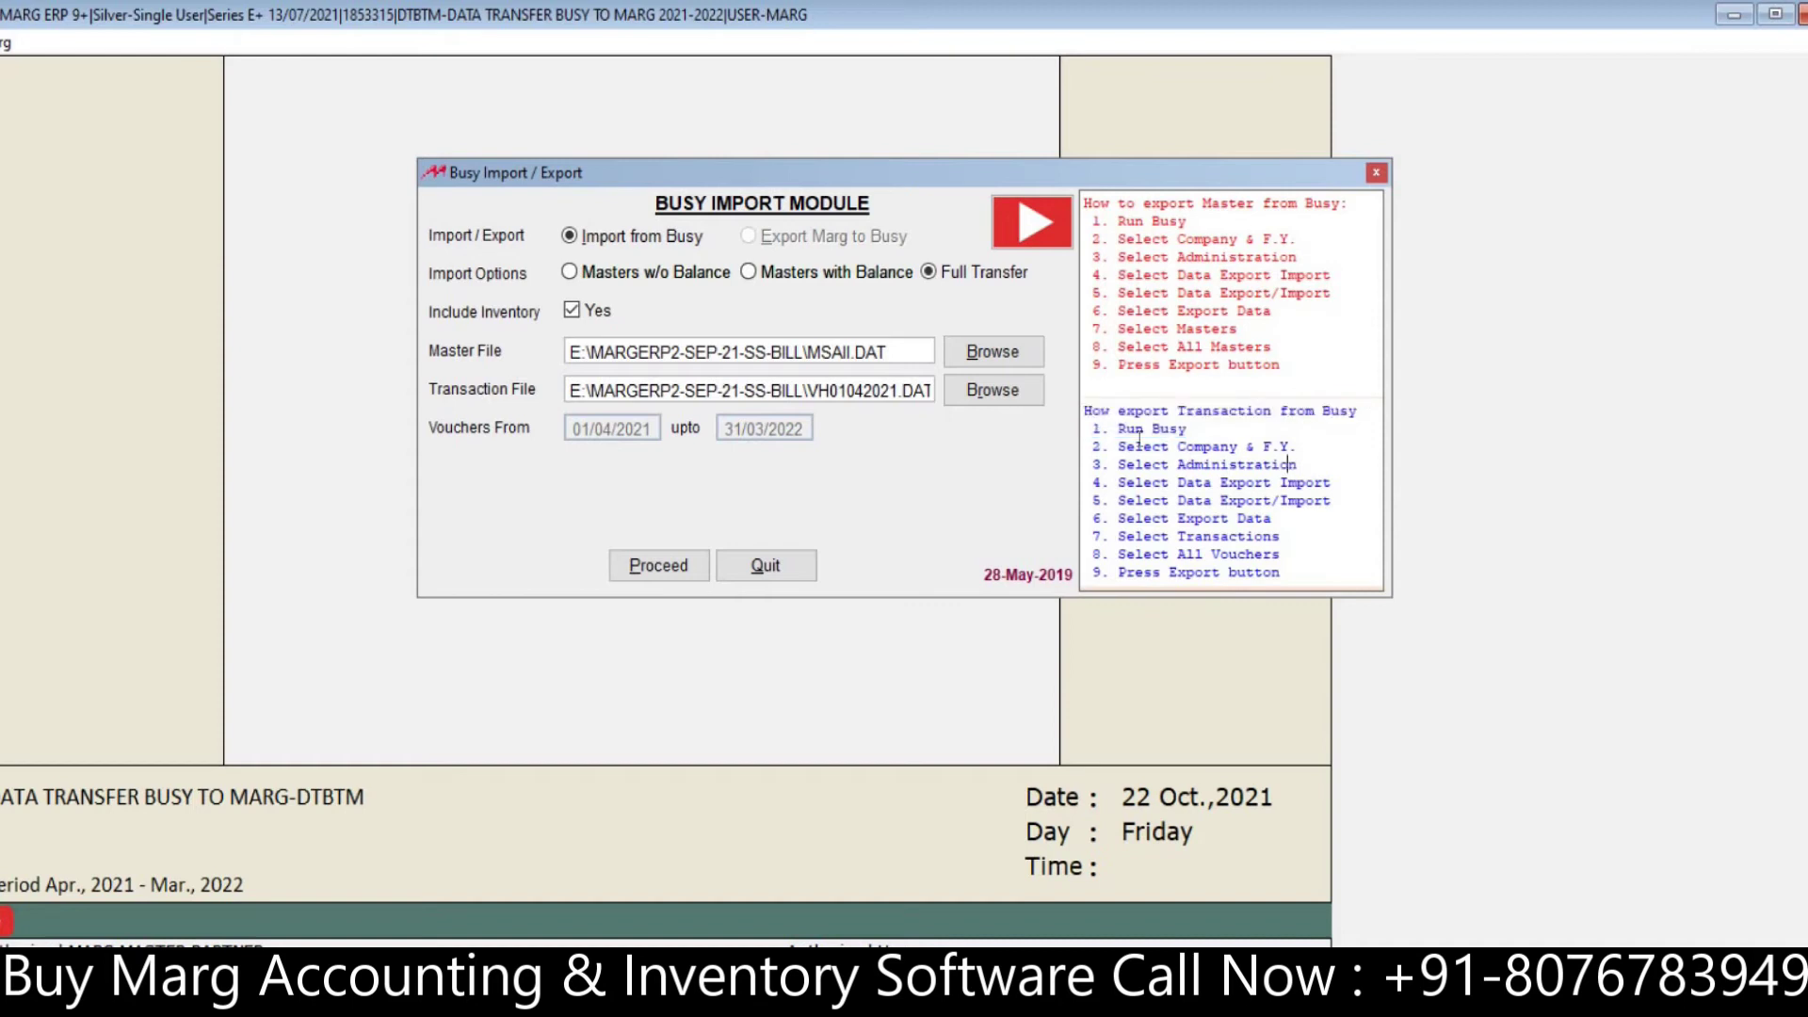
left_click(1215, 429, "shift")
left_click_drag(1101, 447, 1295, 449)
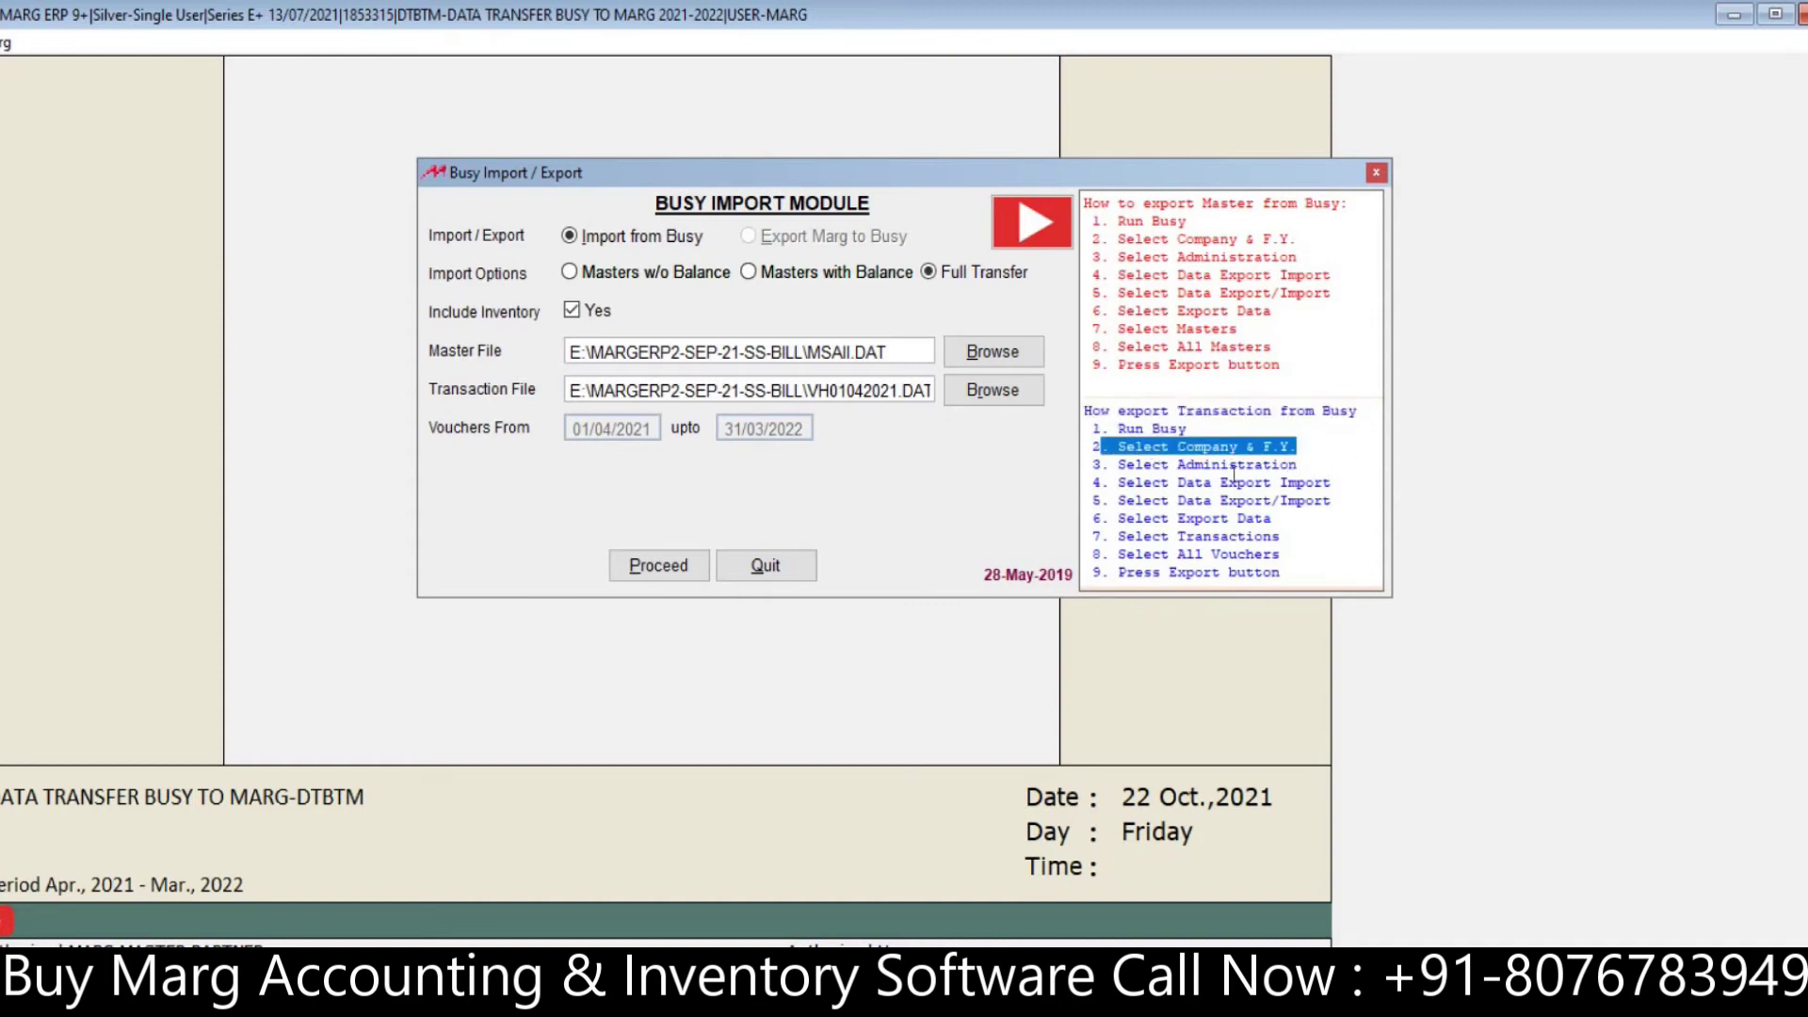
left_click_drag(1125, 464, 1288, 465)
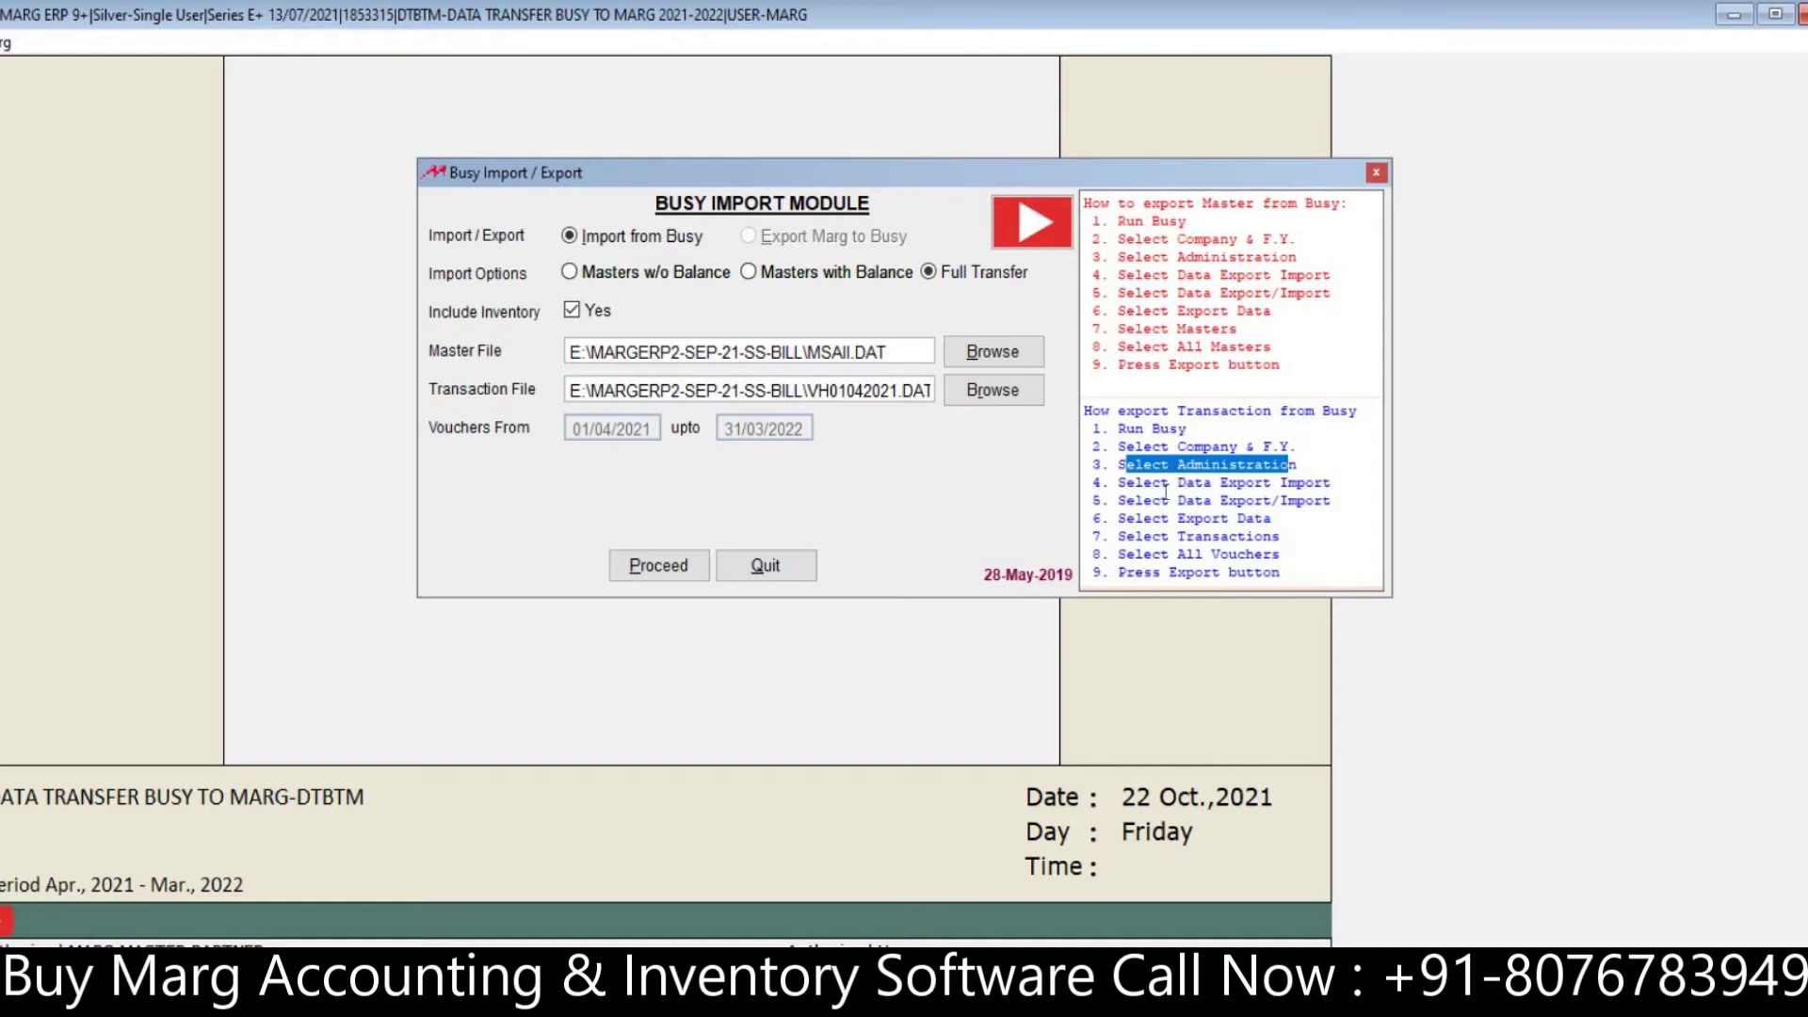
left_click_drag(1170, 482, 1333, 483)
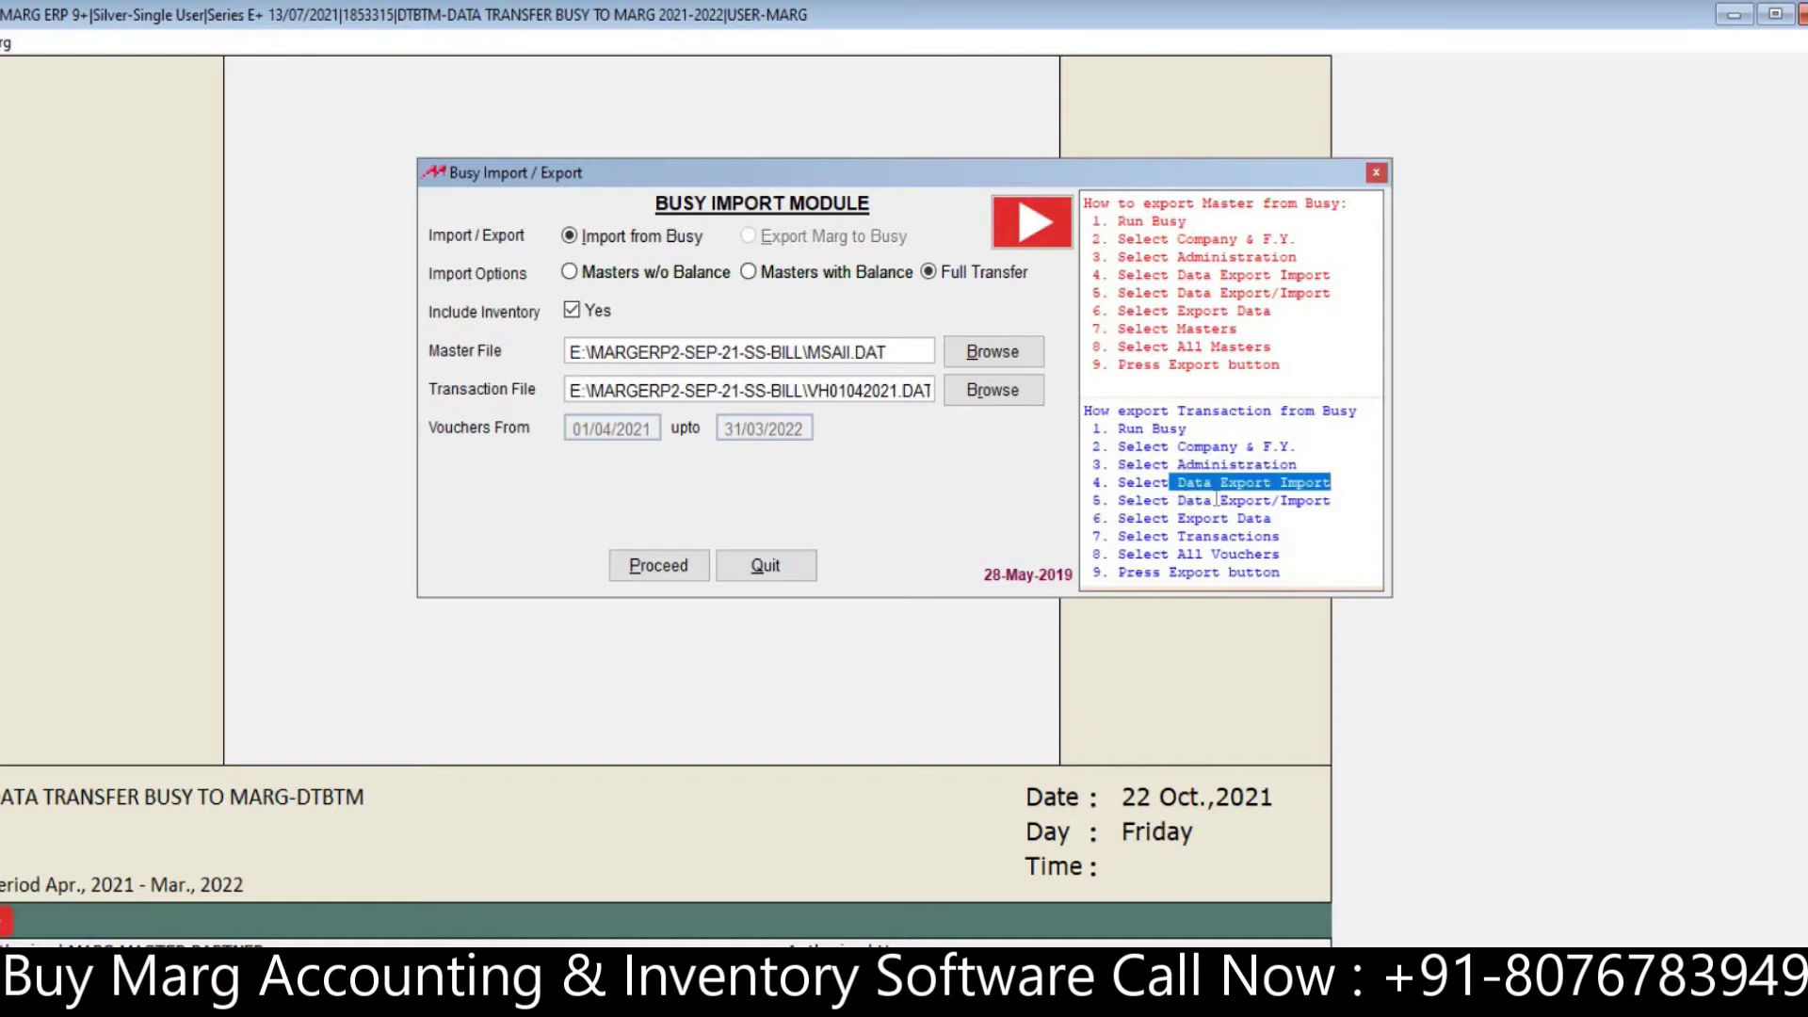
left_click_drag(1186, 500, 1331, 501)
left_click_drag(1184, 518, 1228, 519)
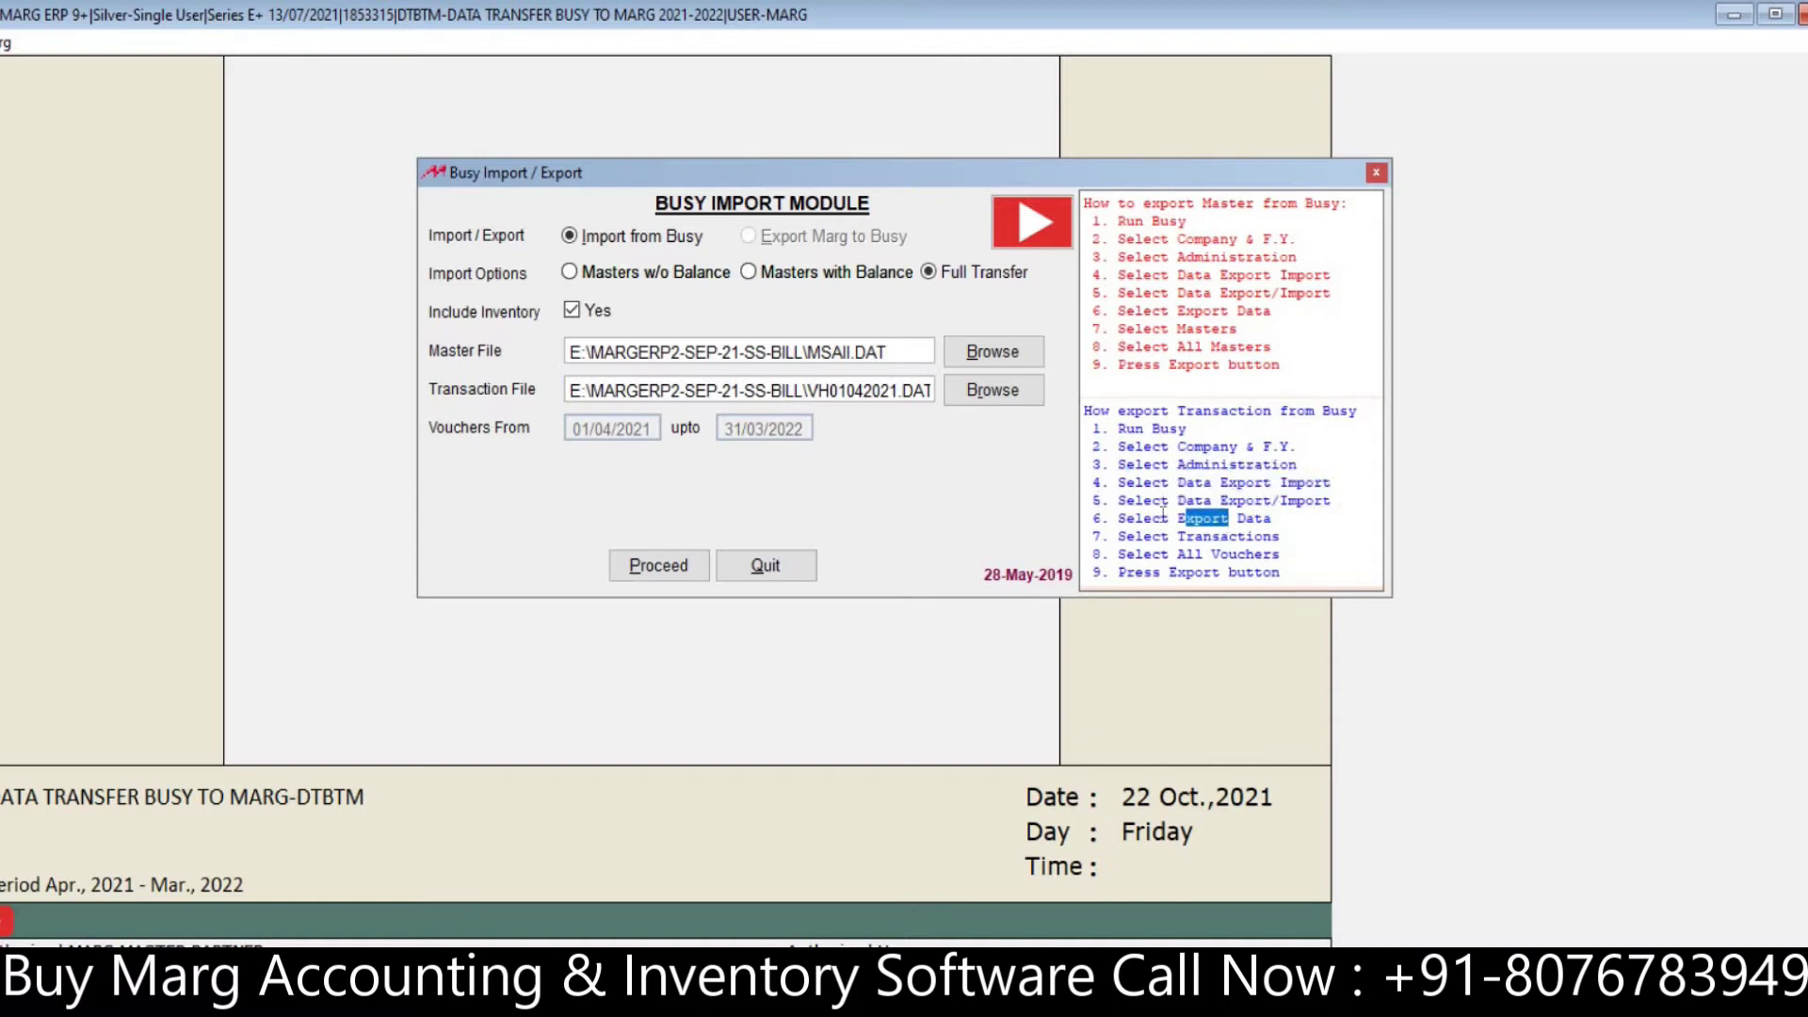
left_click(1206, 536)
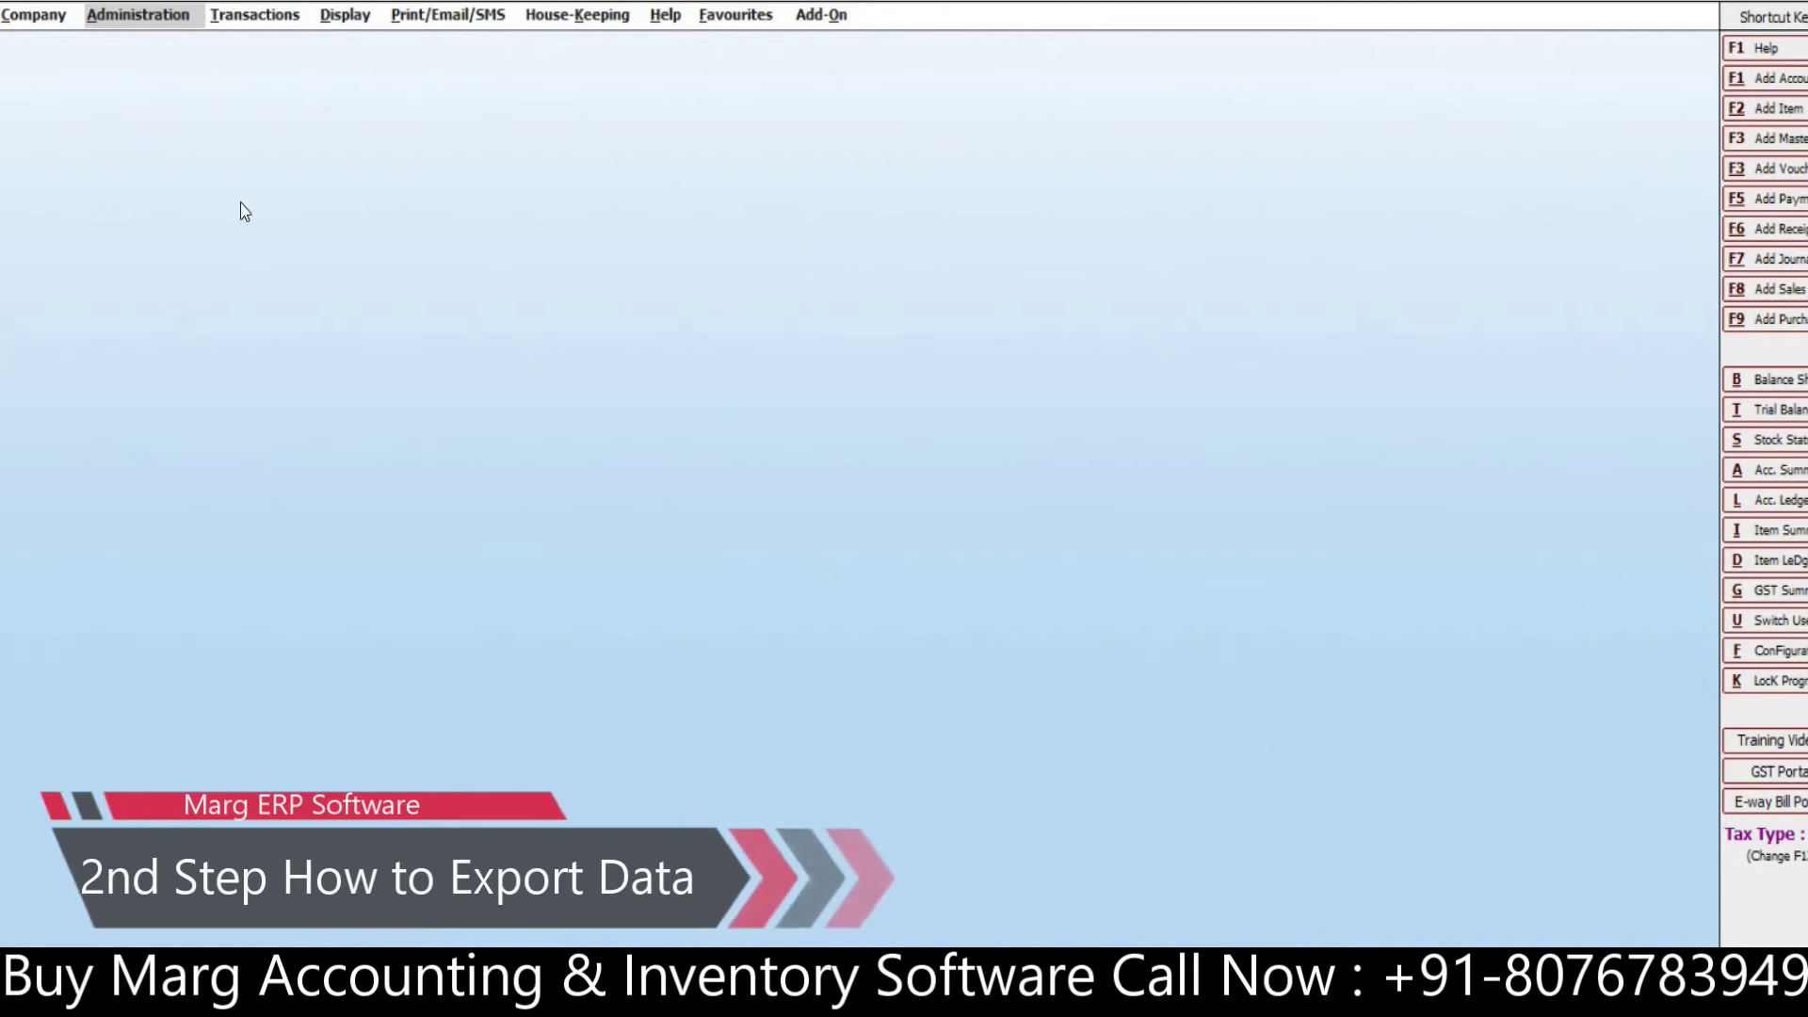
Step: Switch to Busy and open the Export Masters Data form for XML data export
left_click(156, 20)
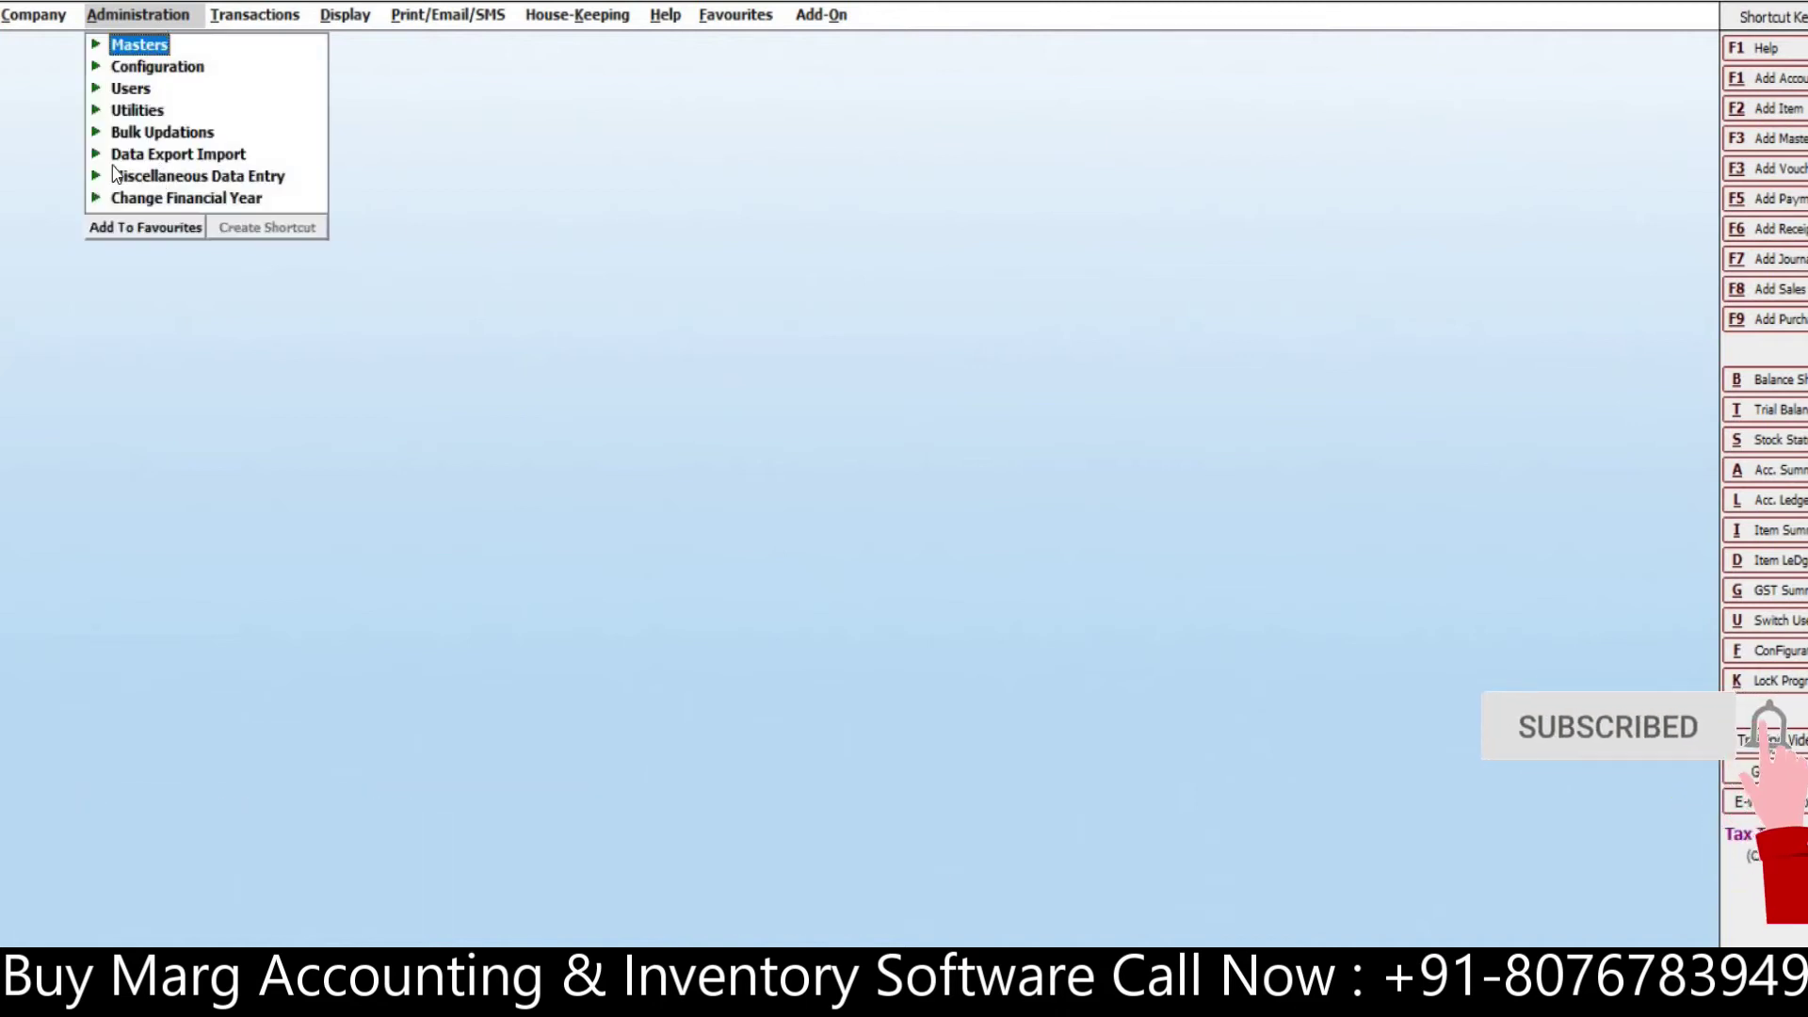
left_click(184, 156)
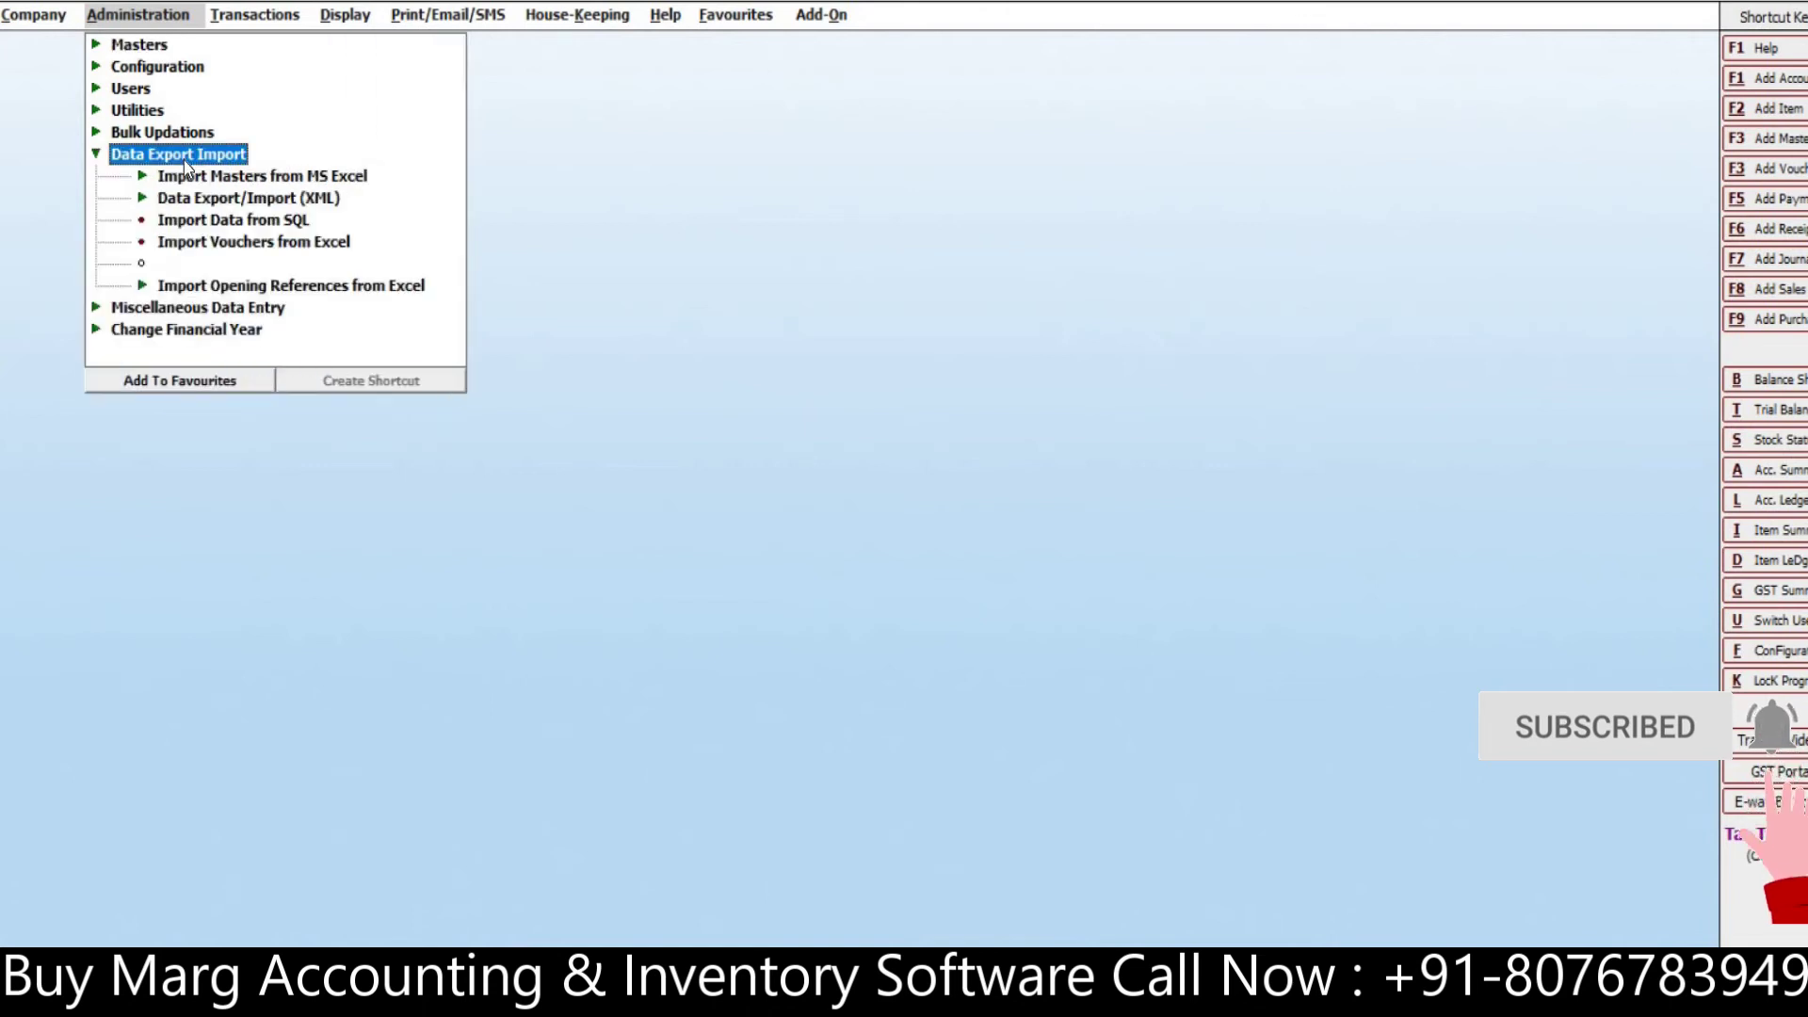
left_click(292, 199)
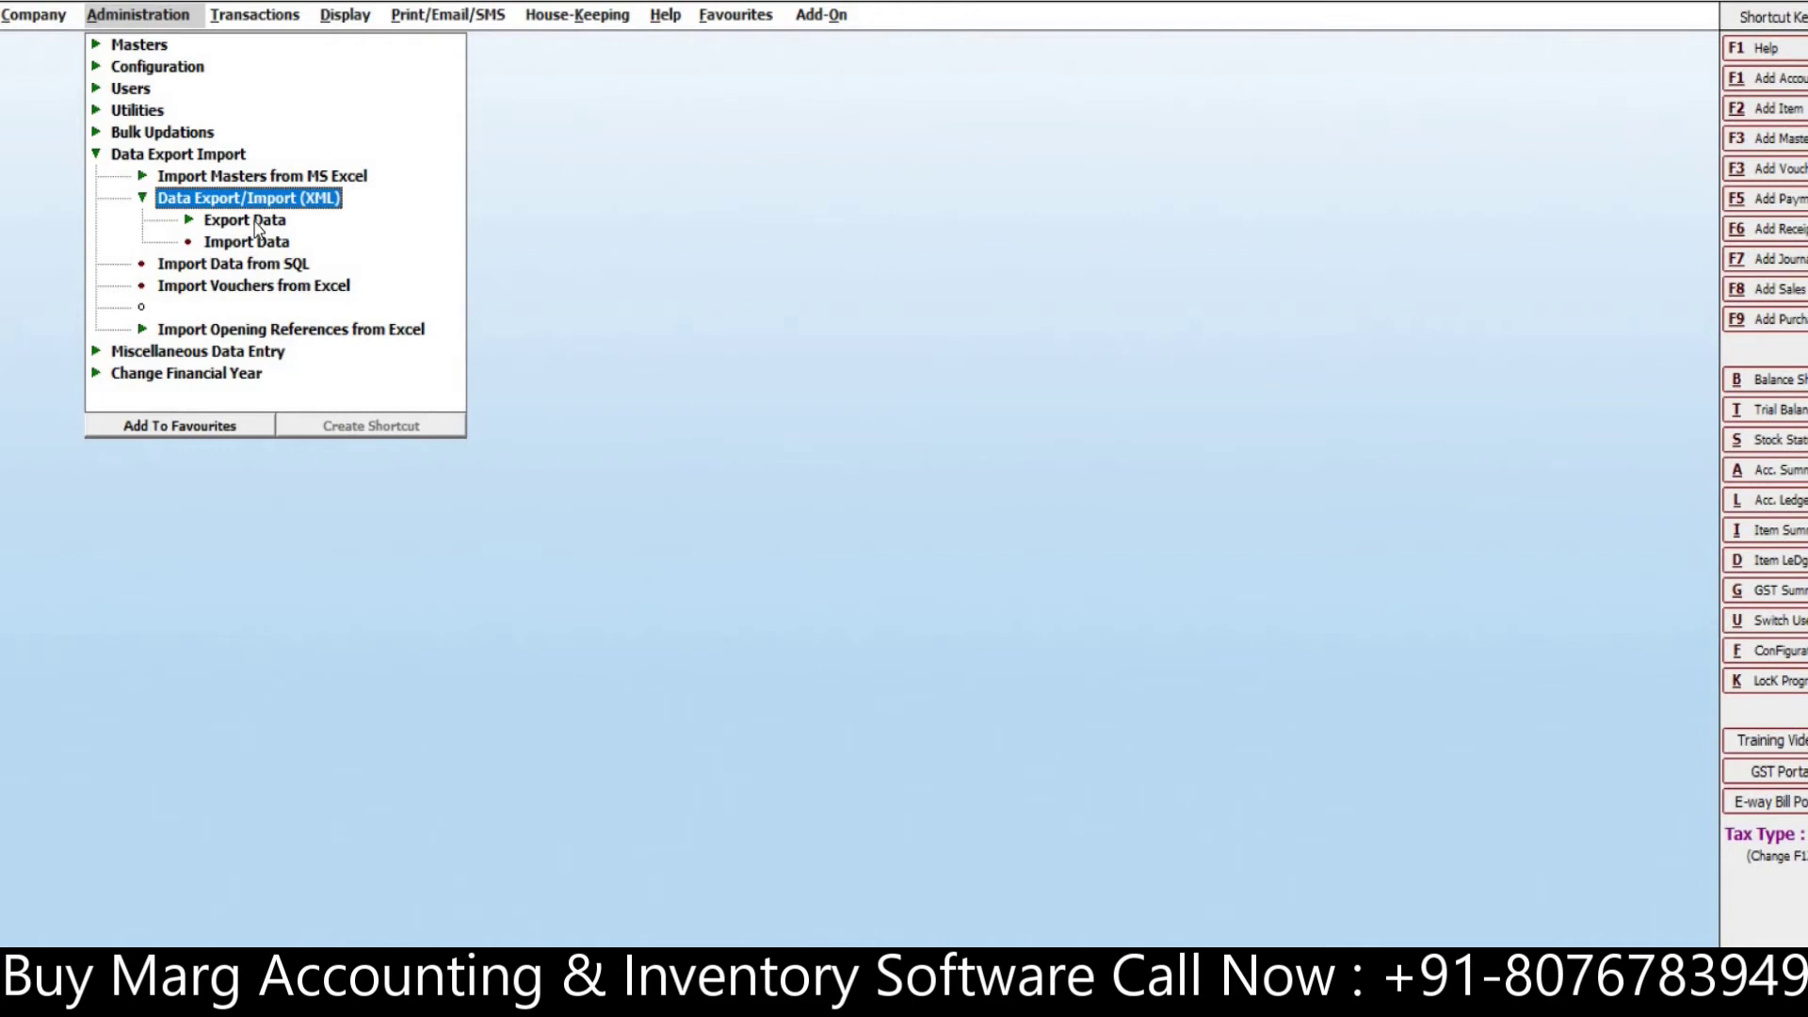
left_click(256, 224)
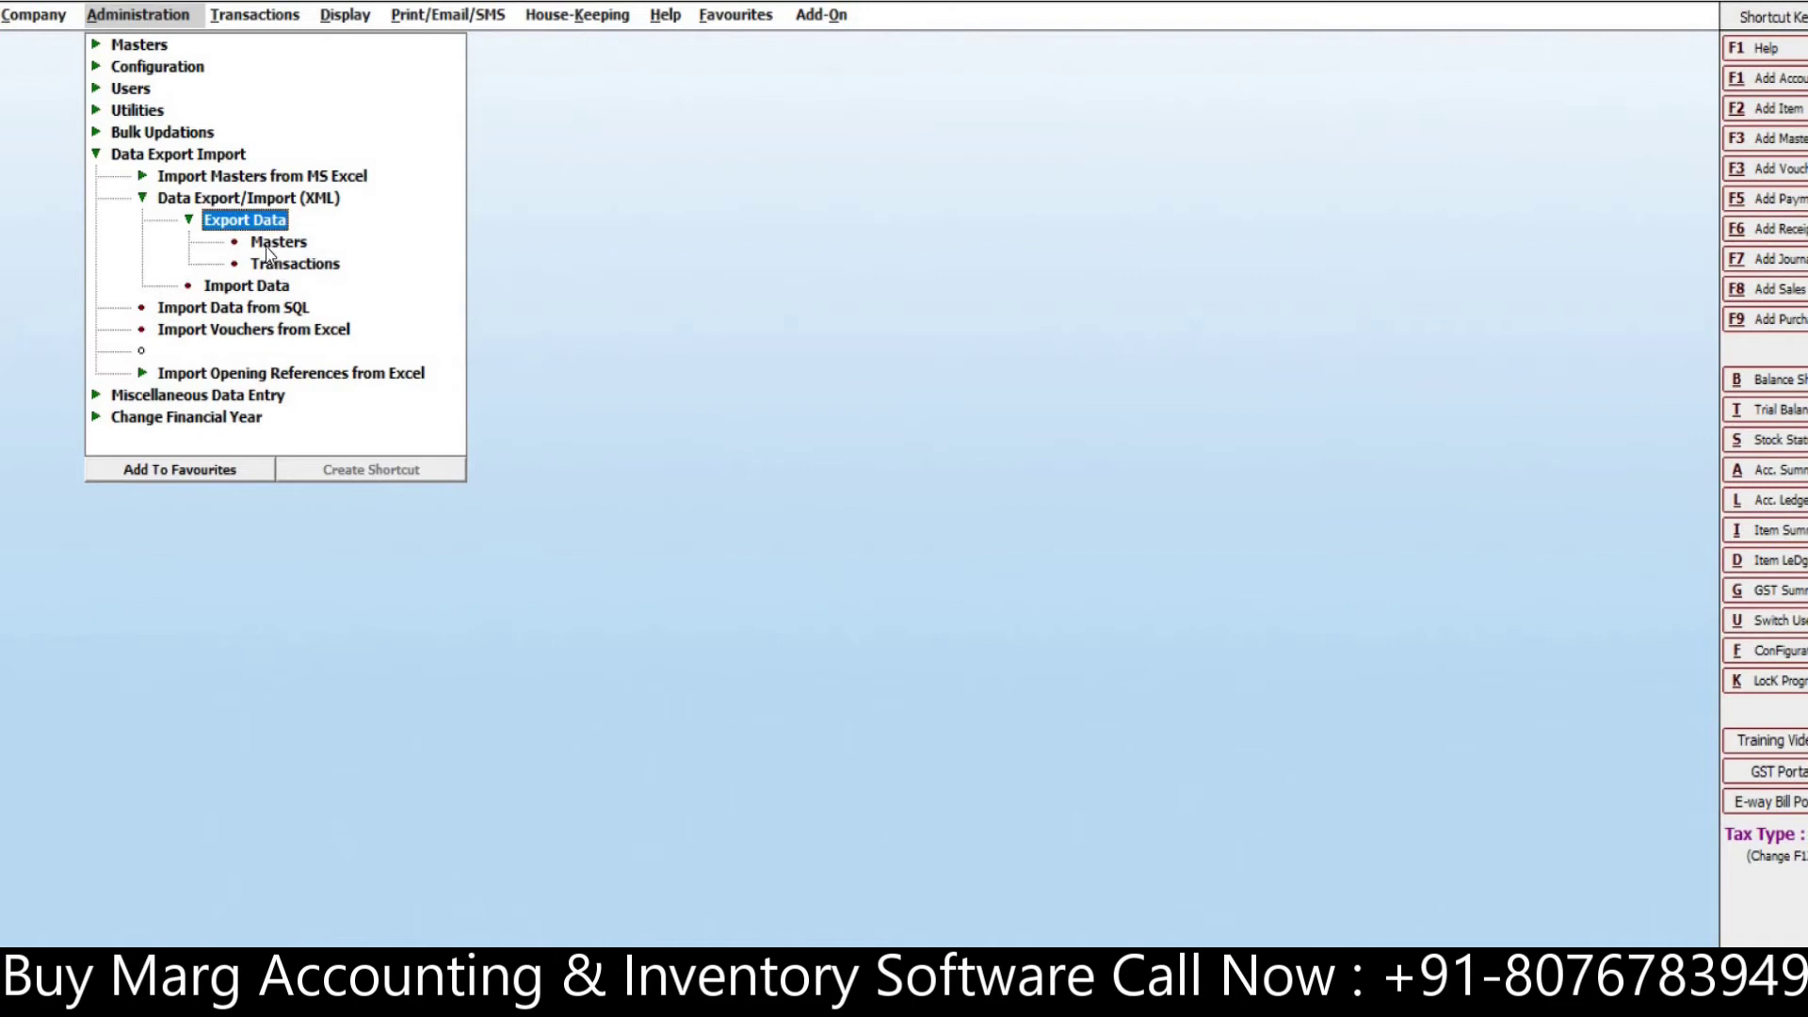
left_click(279, 249)
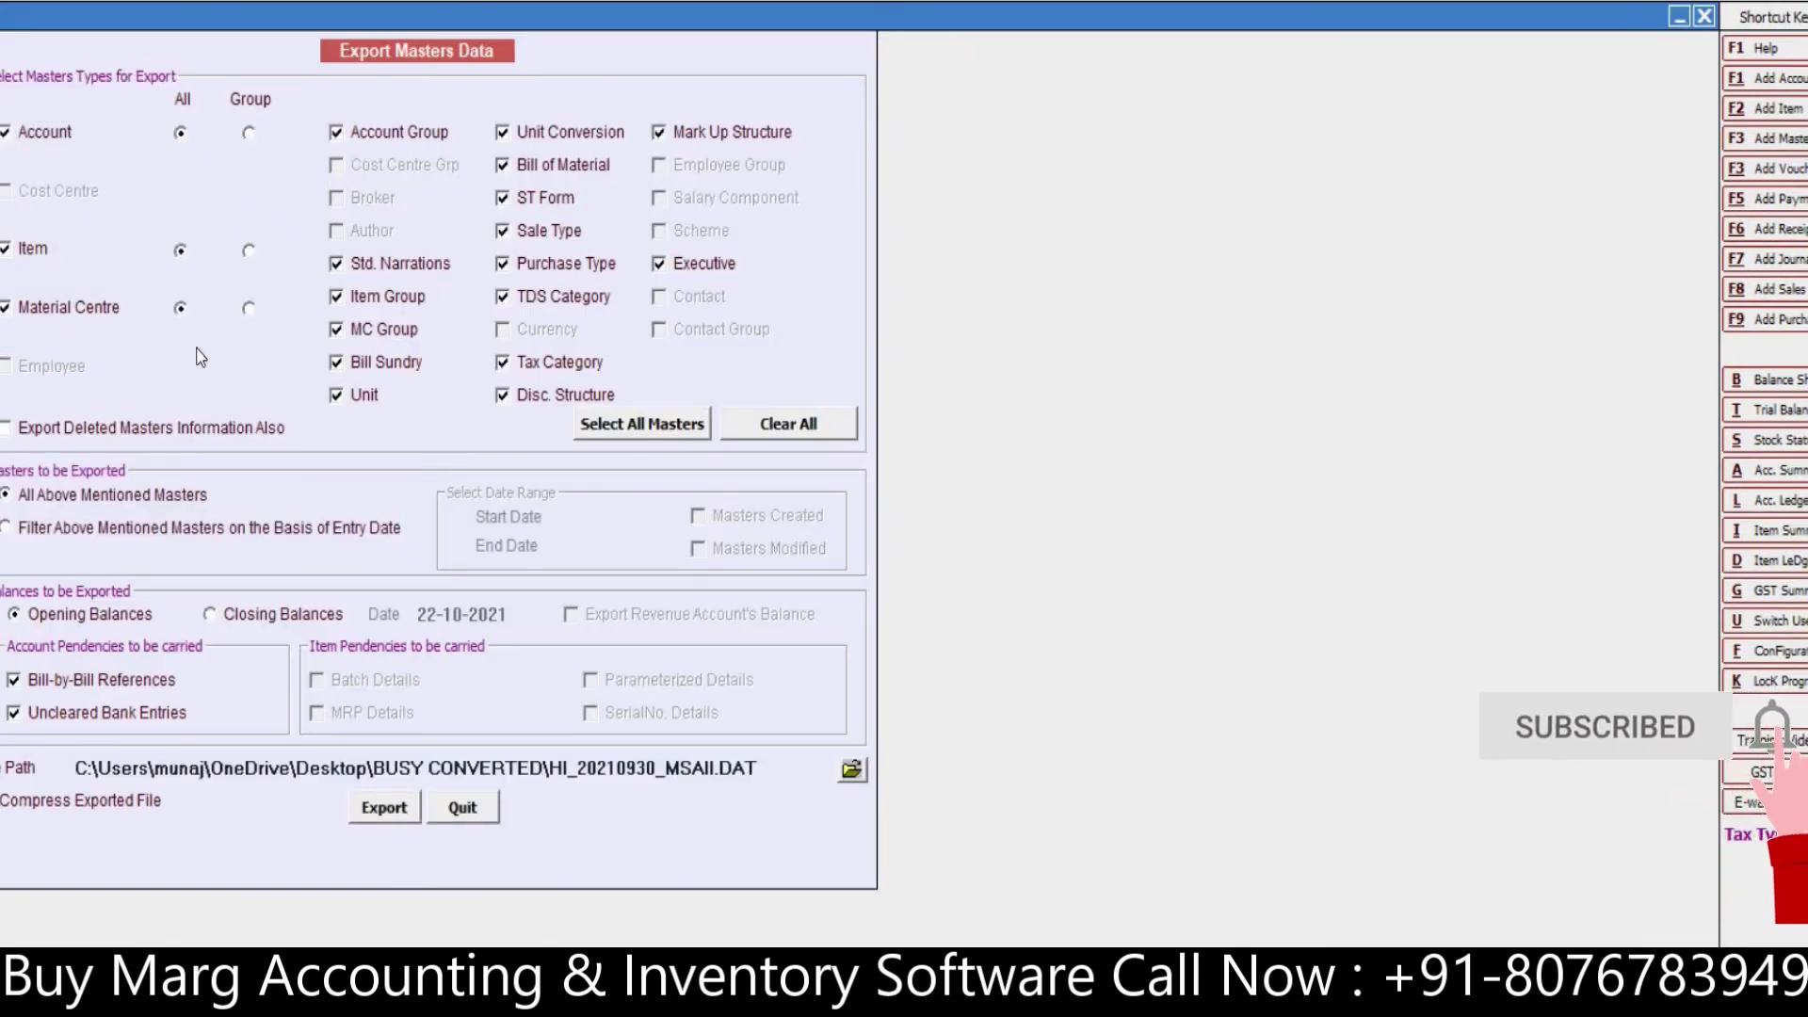
Step: Keep the item masters set to All instead of a single group and select all master types for export
left_click(249, 251)
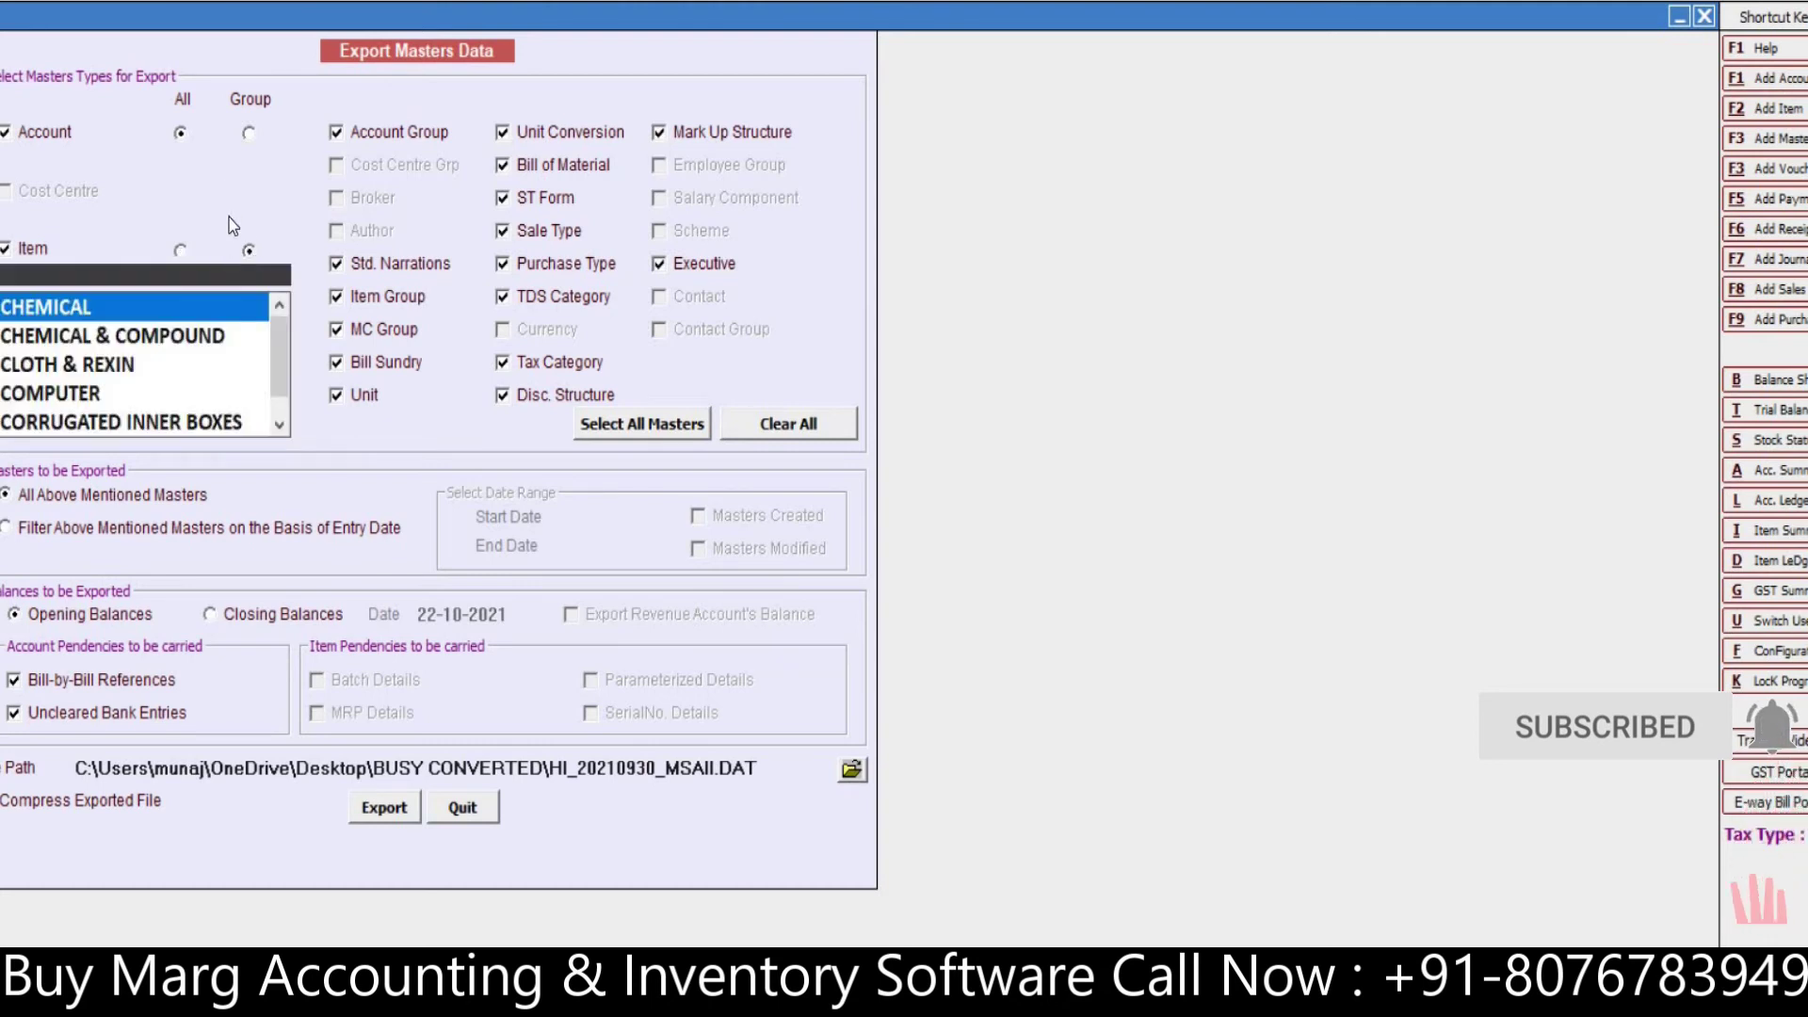
left_click(184, 251)
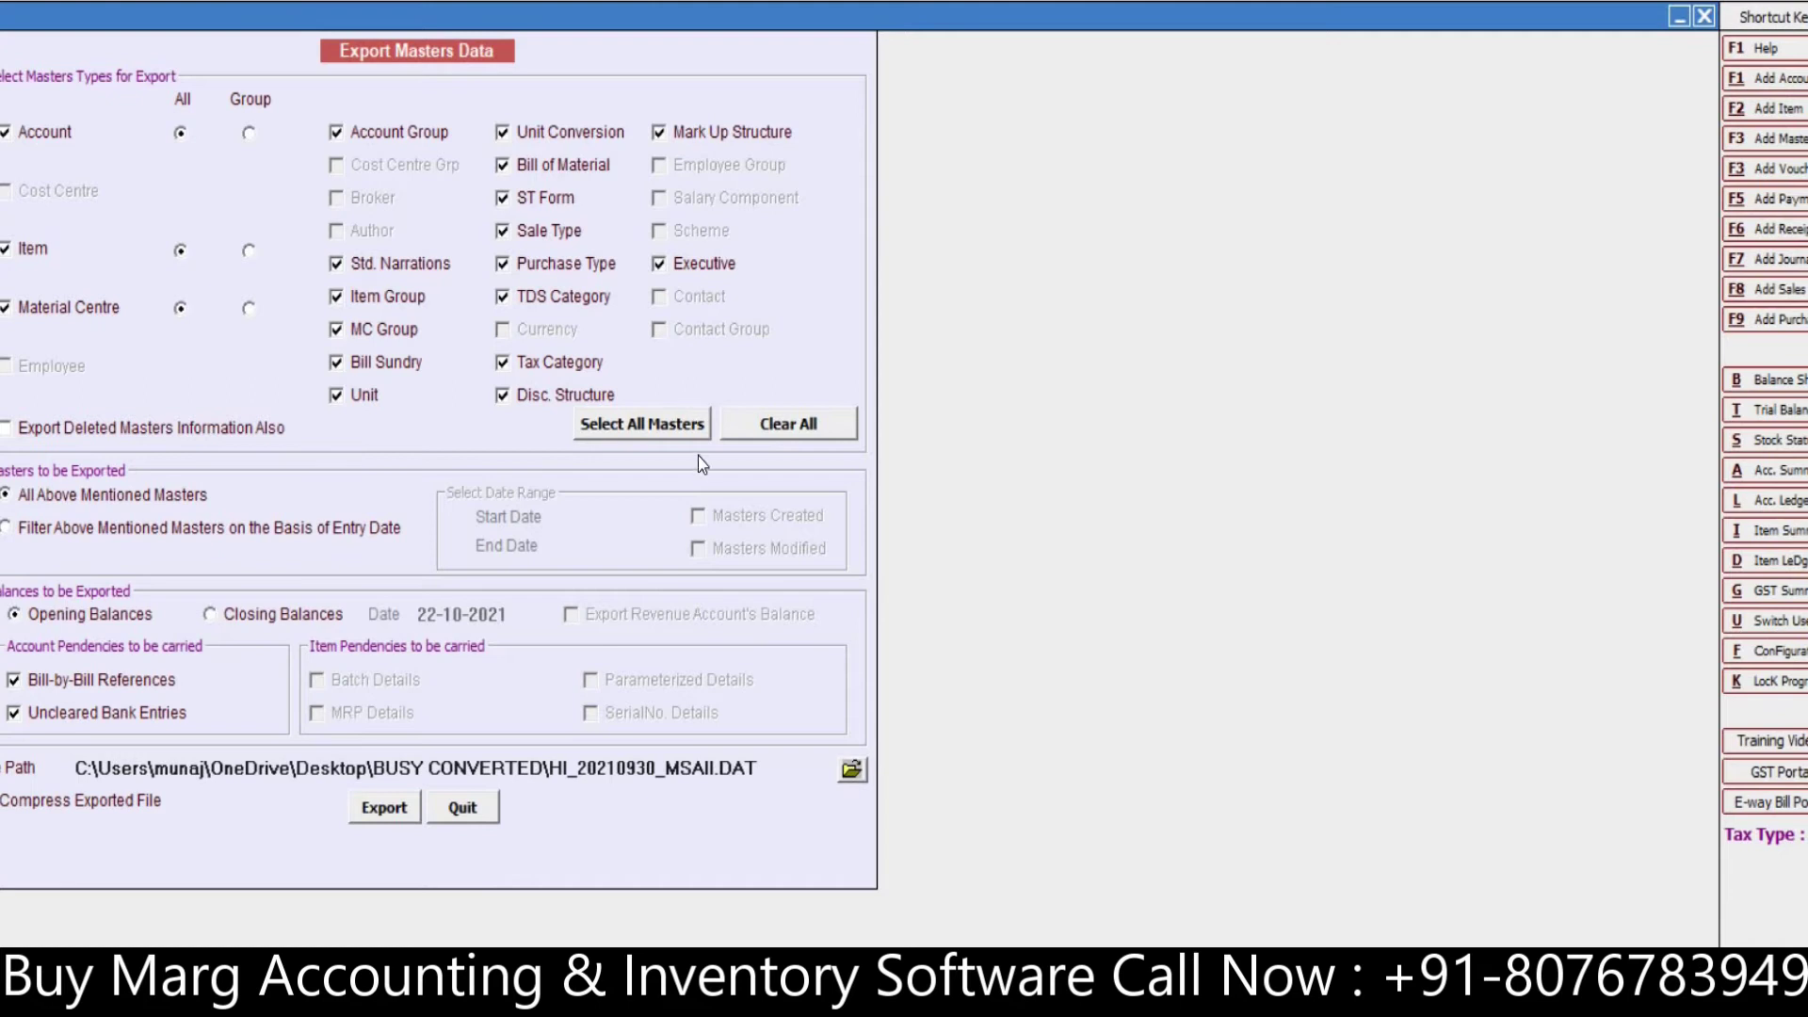
left_click(601, 426)
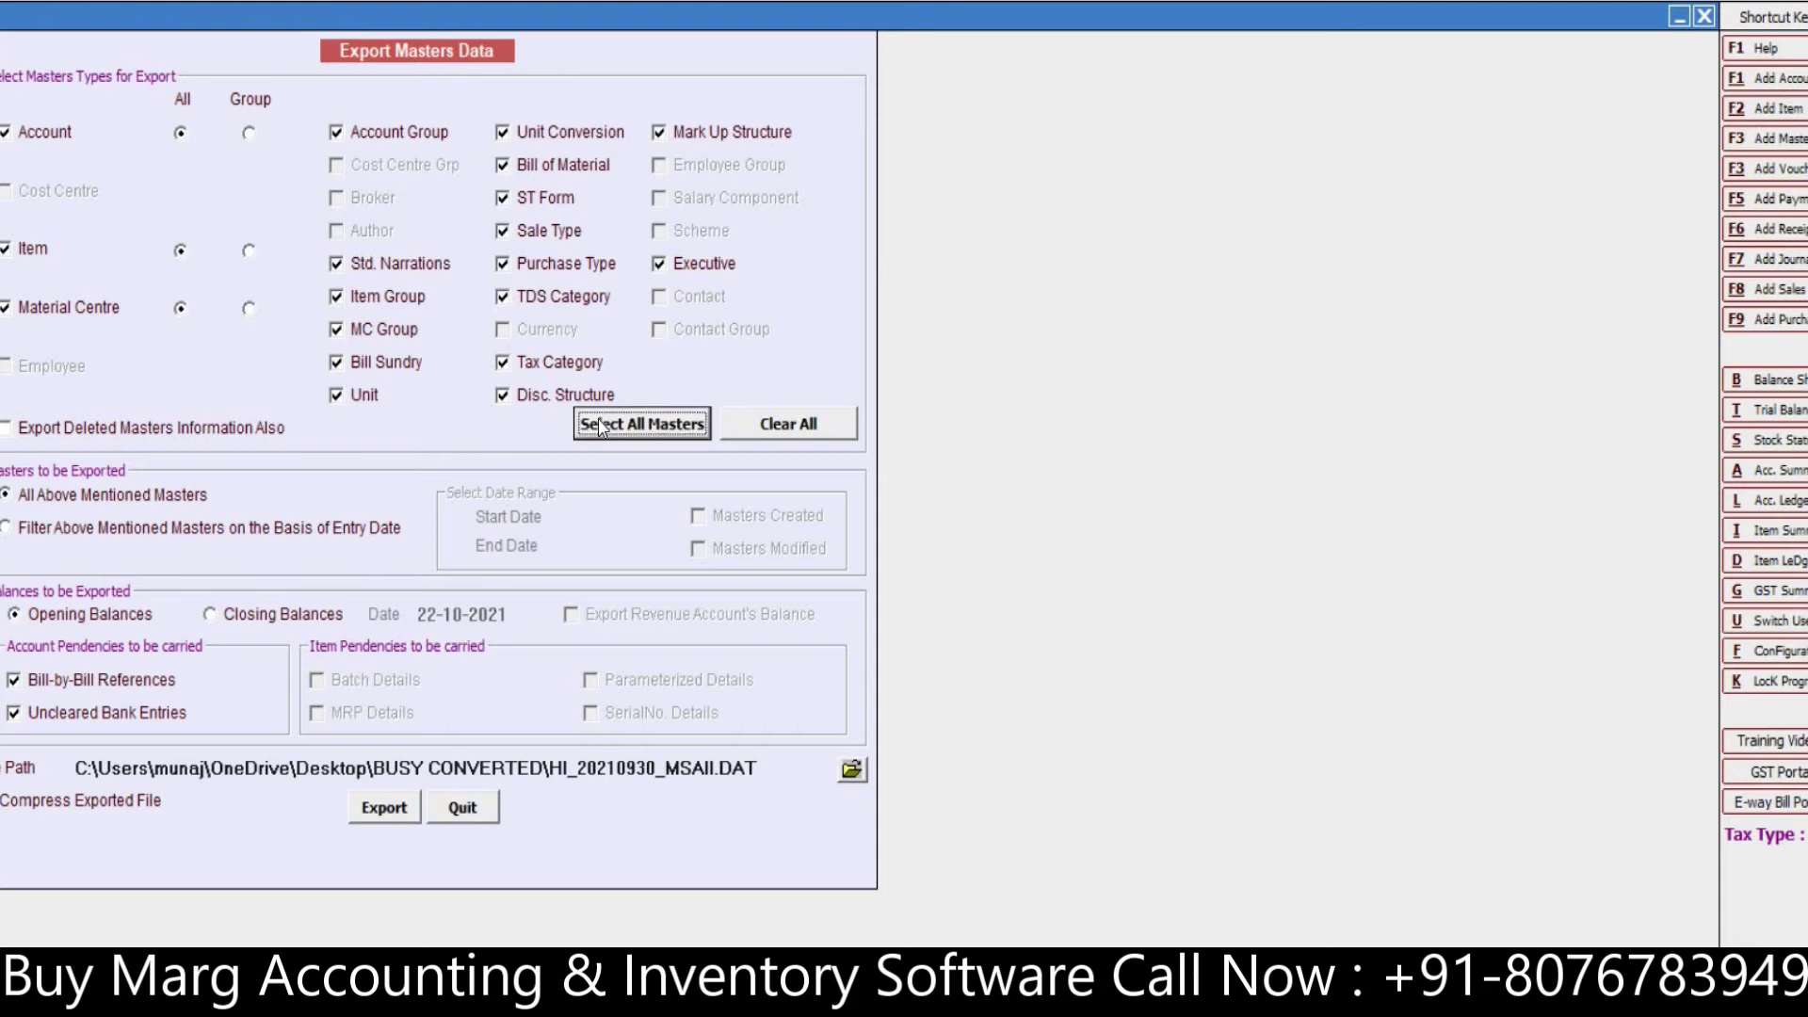
Step: Try excluding the Std. Narrations and MC Group masters, and select all master types again
left_click(347, 270)
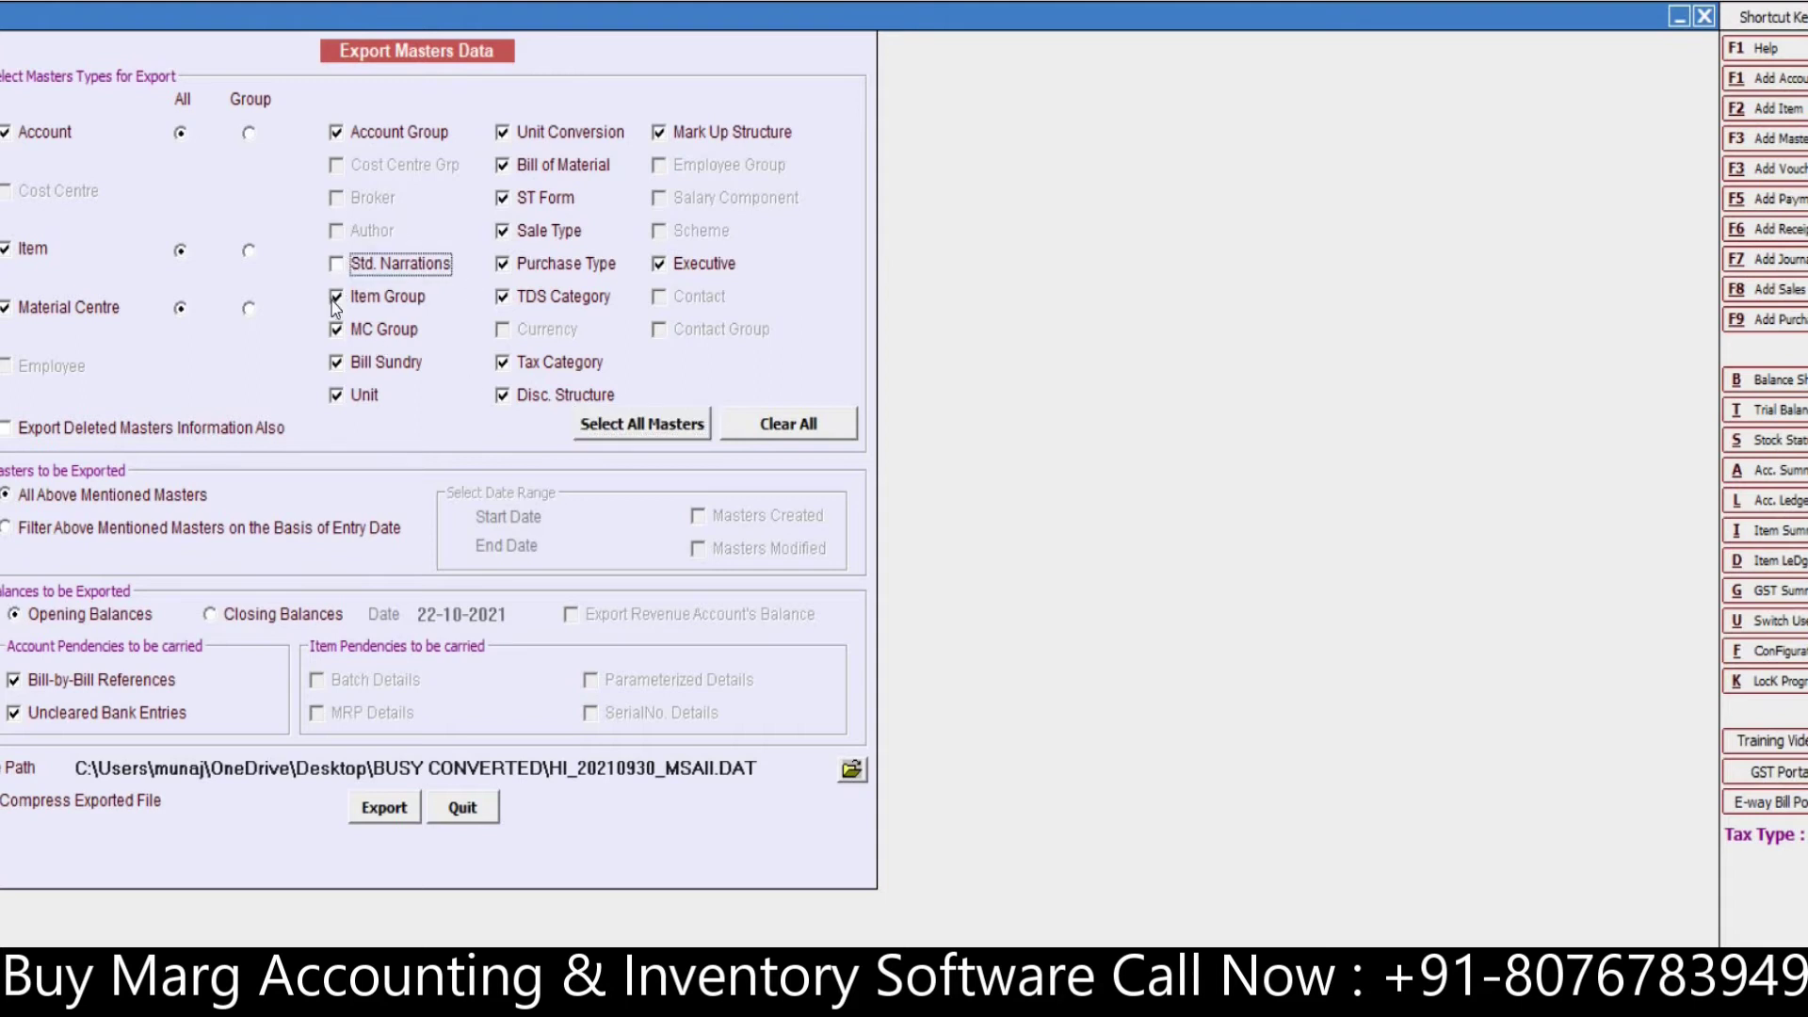
left_click(337, 331)
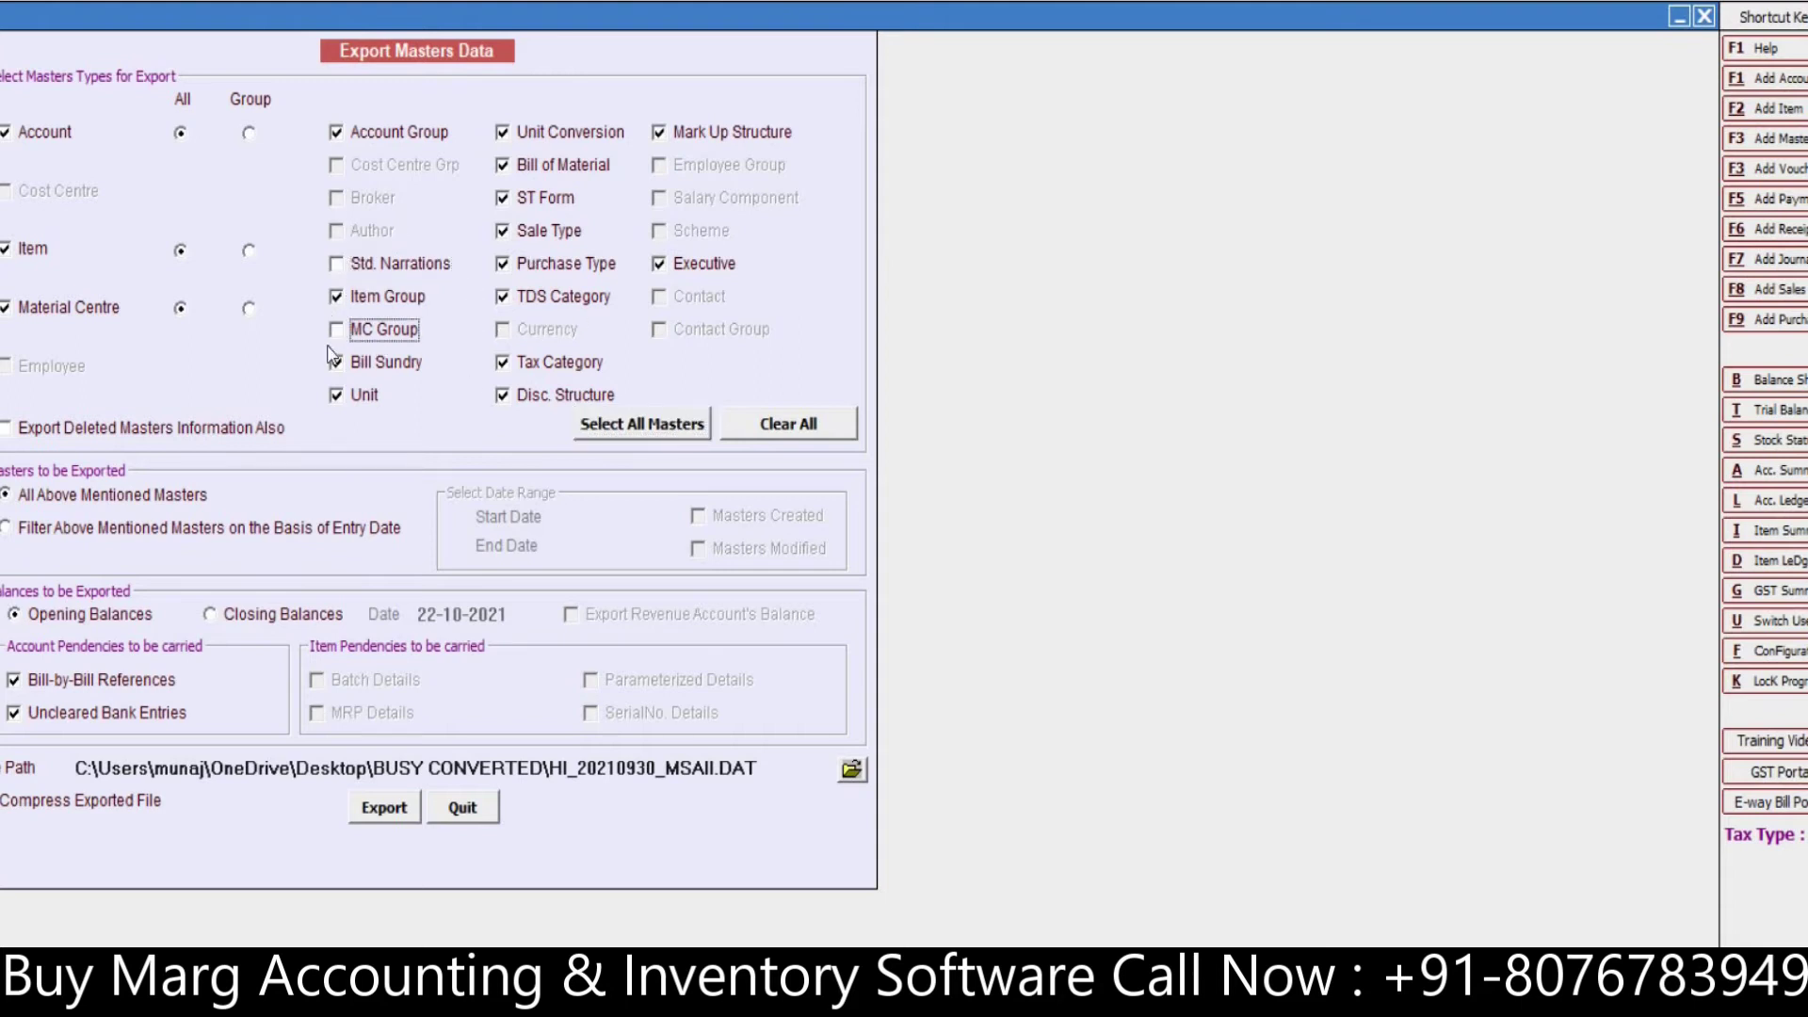
left_click(649, 425)
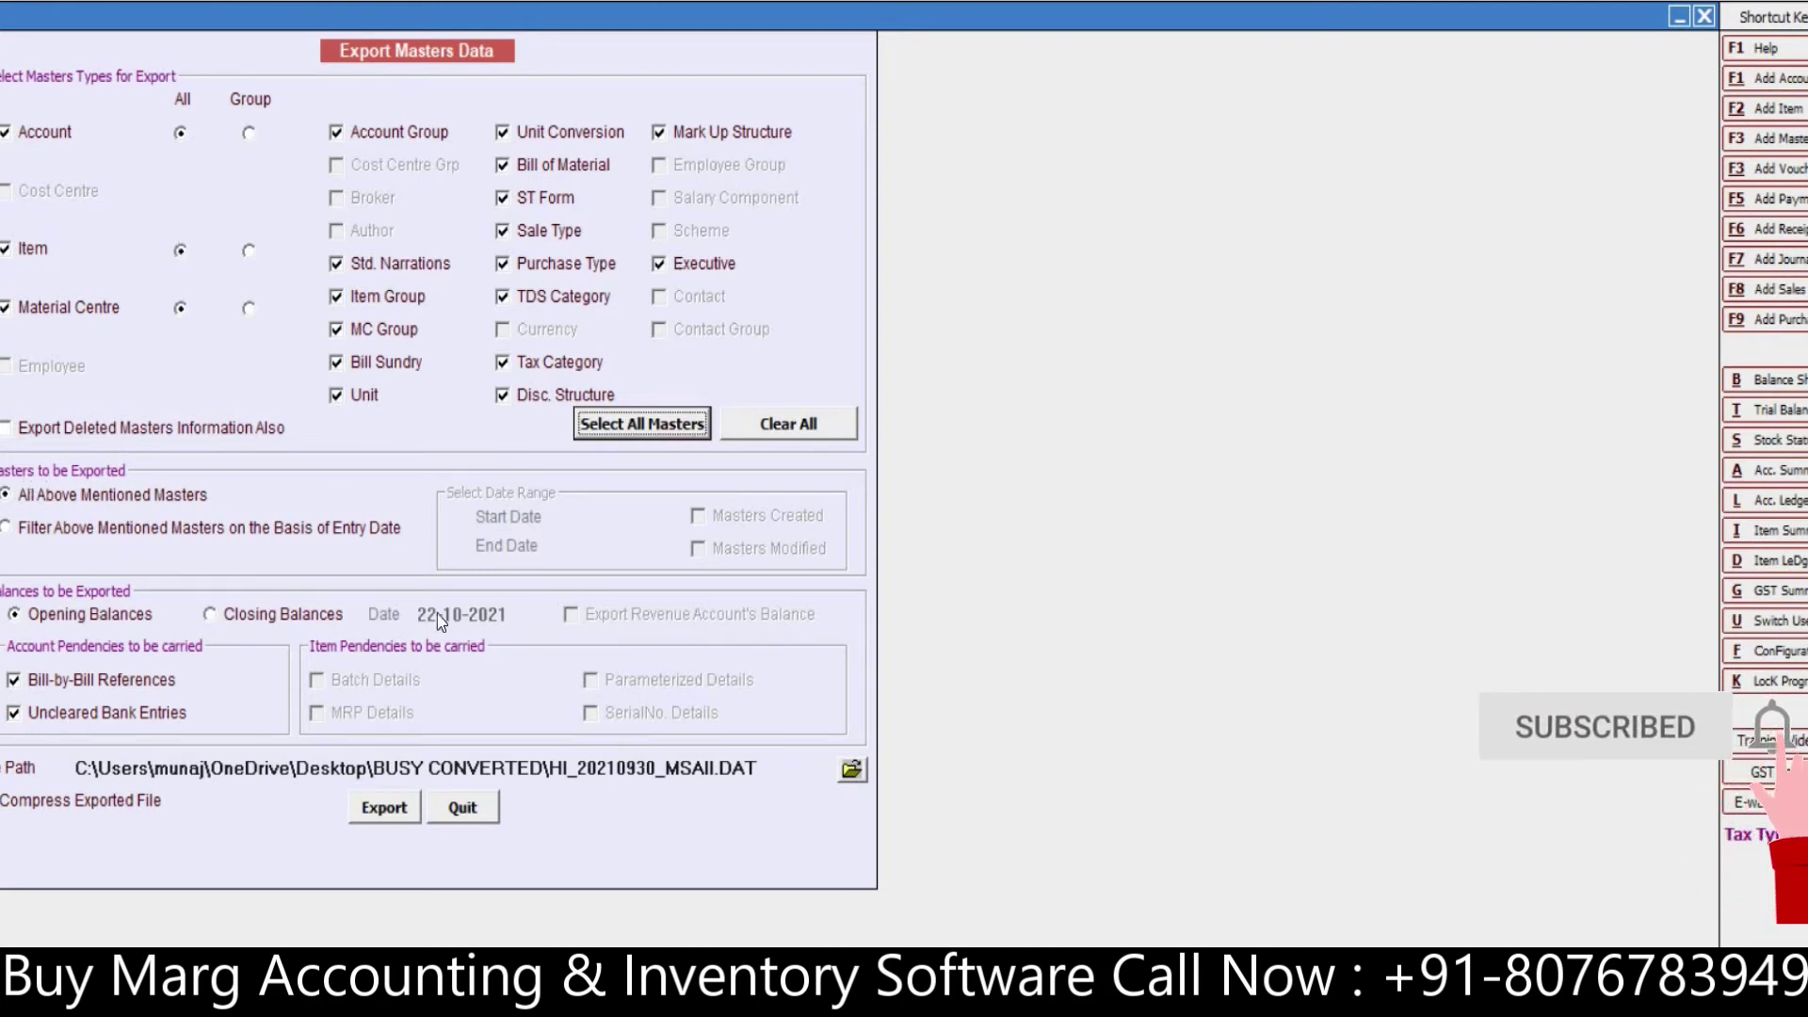
Step: Try filtering the exported masters by entry date, and return to exporting all above mentioned masters
left_click(32, 535)
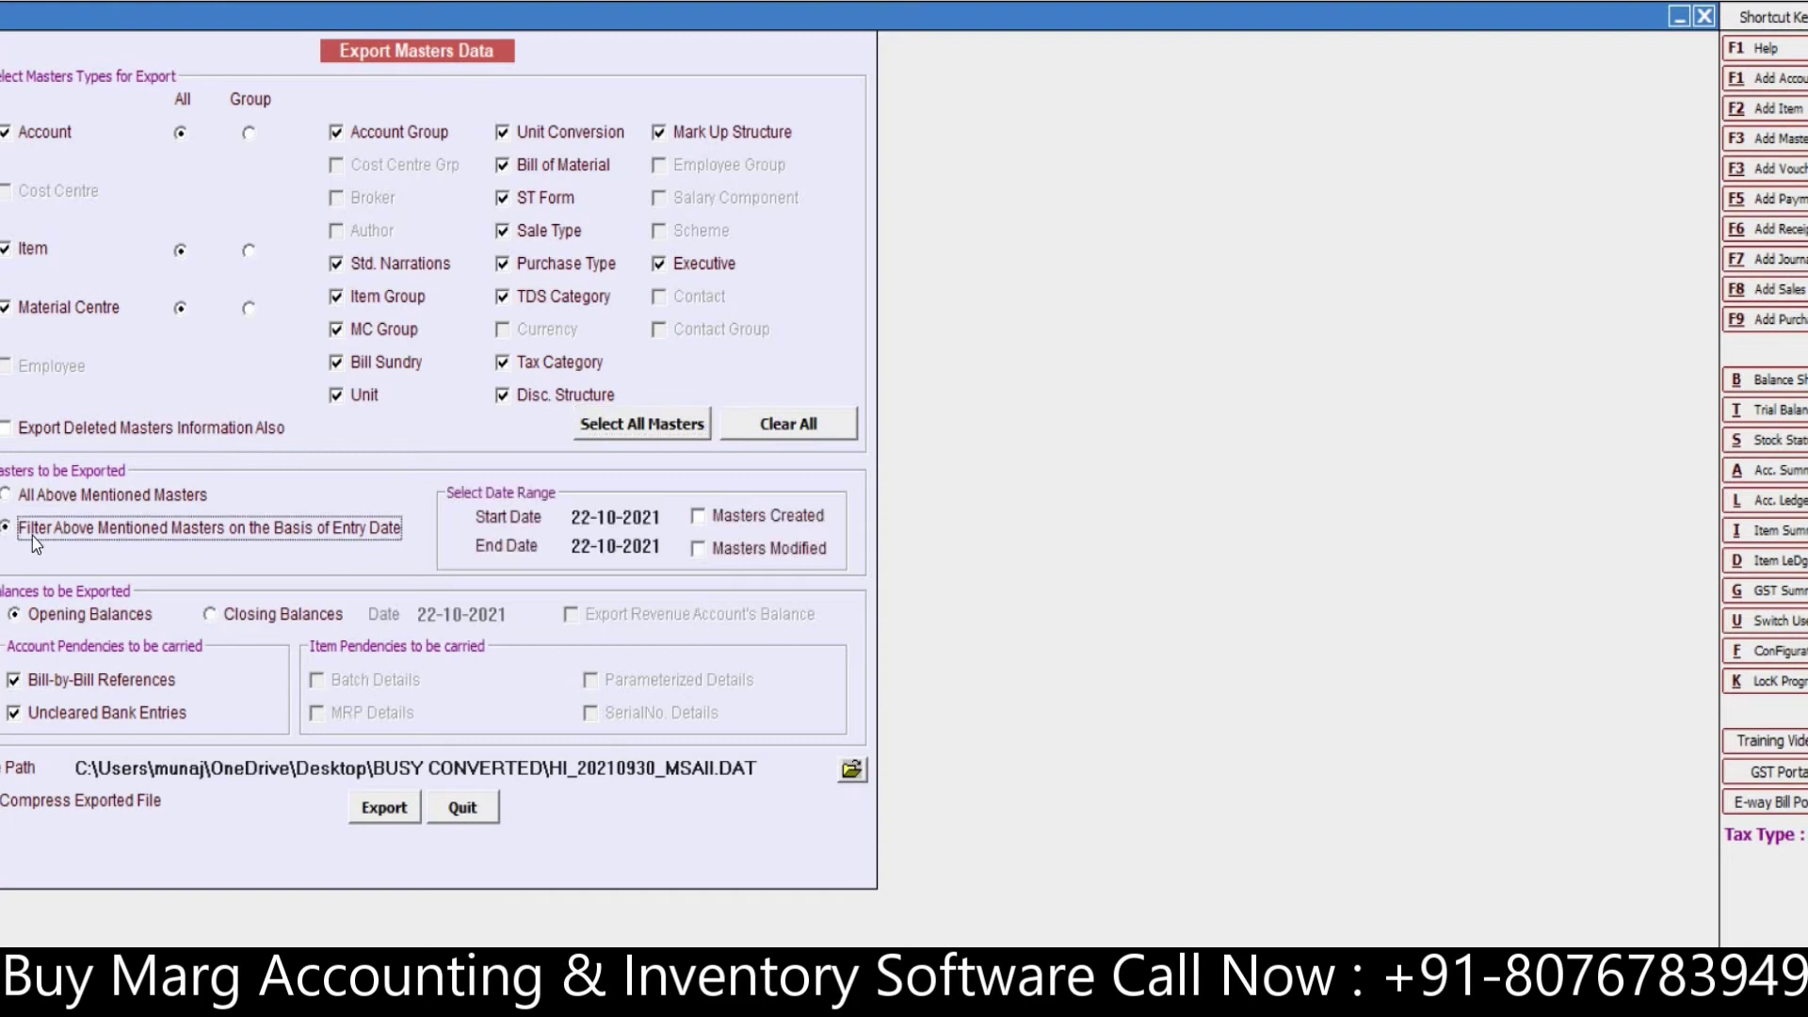
left_click(575, 514)
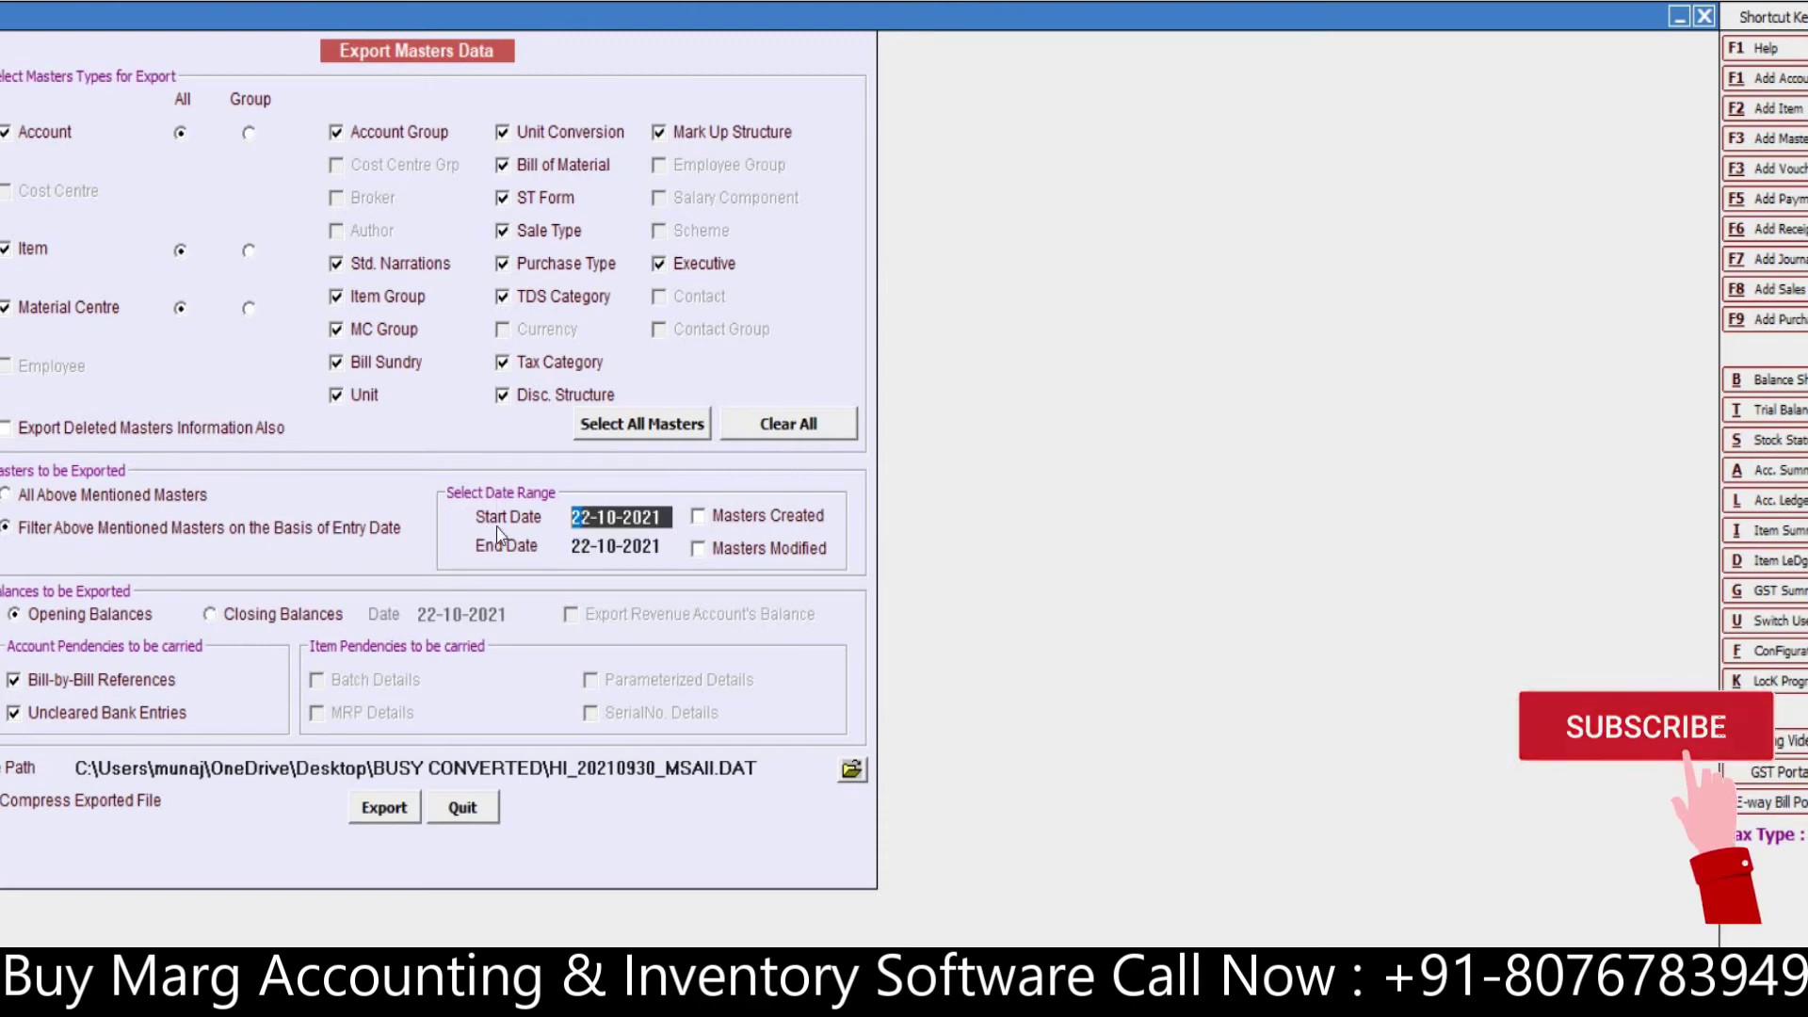
left_click(7, 496)
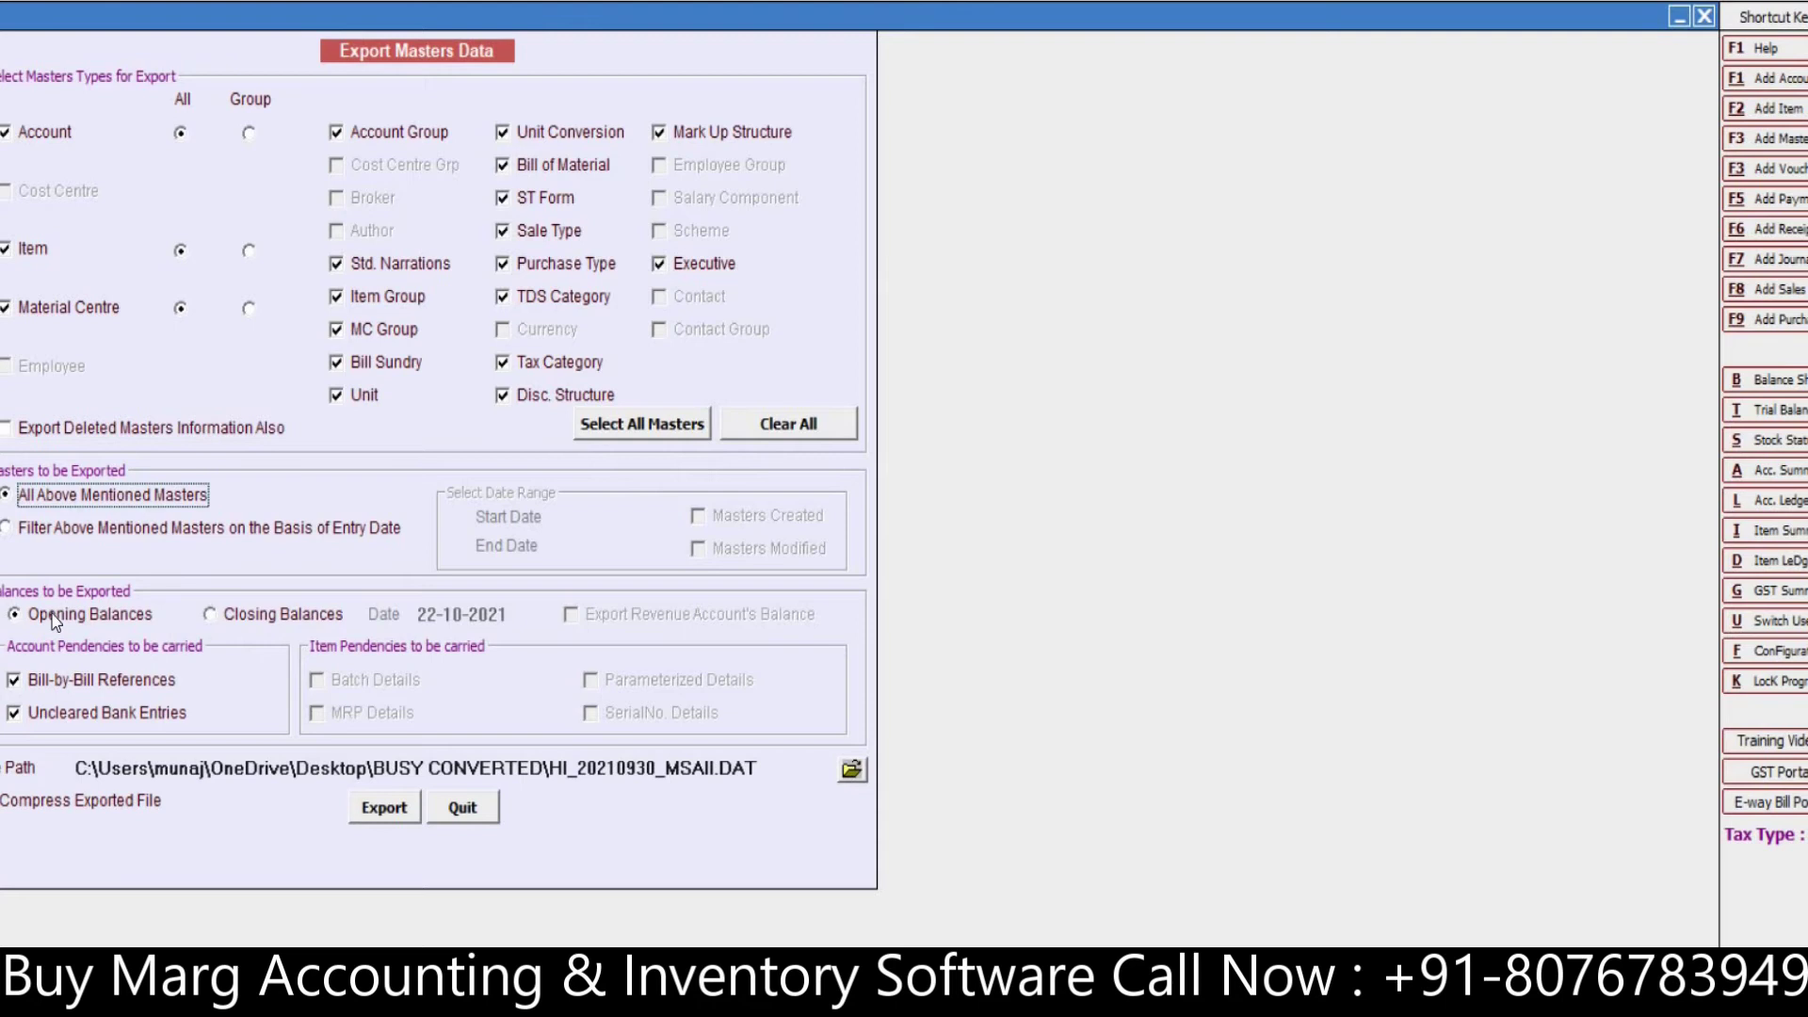
Step: Try exporting closing balances with their date, and return the balances option to Opening Balances
left_click(210, 616)
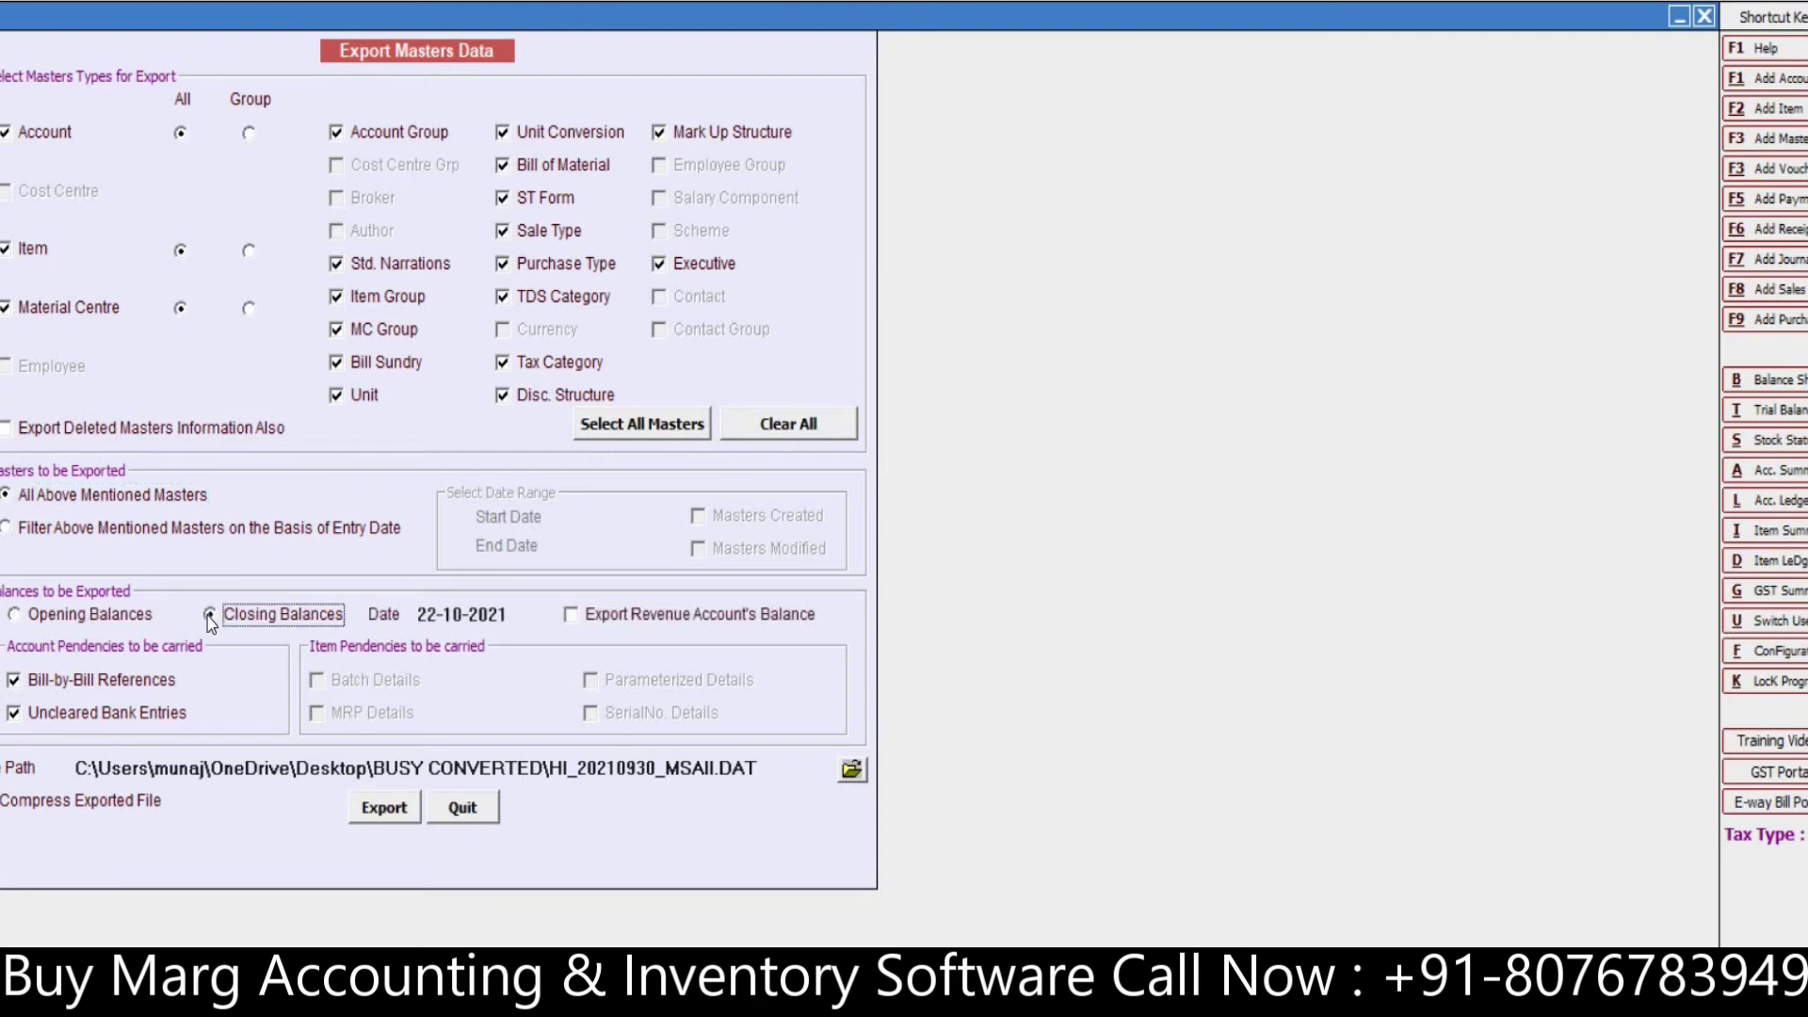
left_click(503, 610)
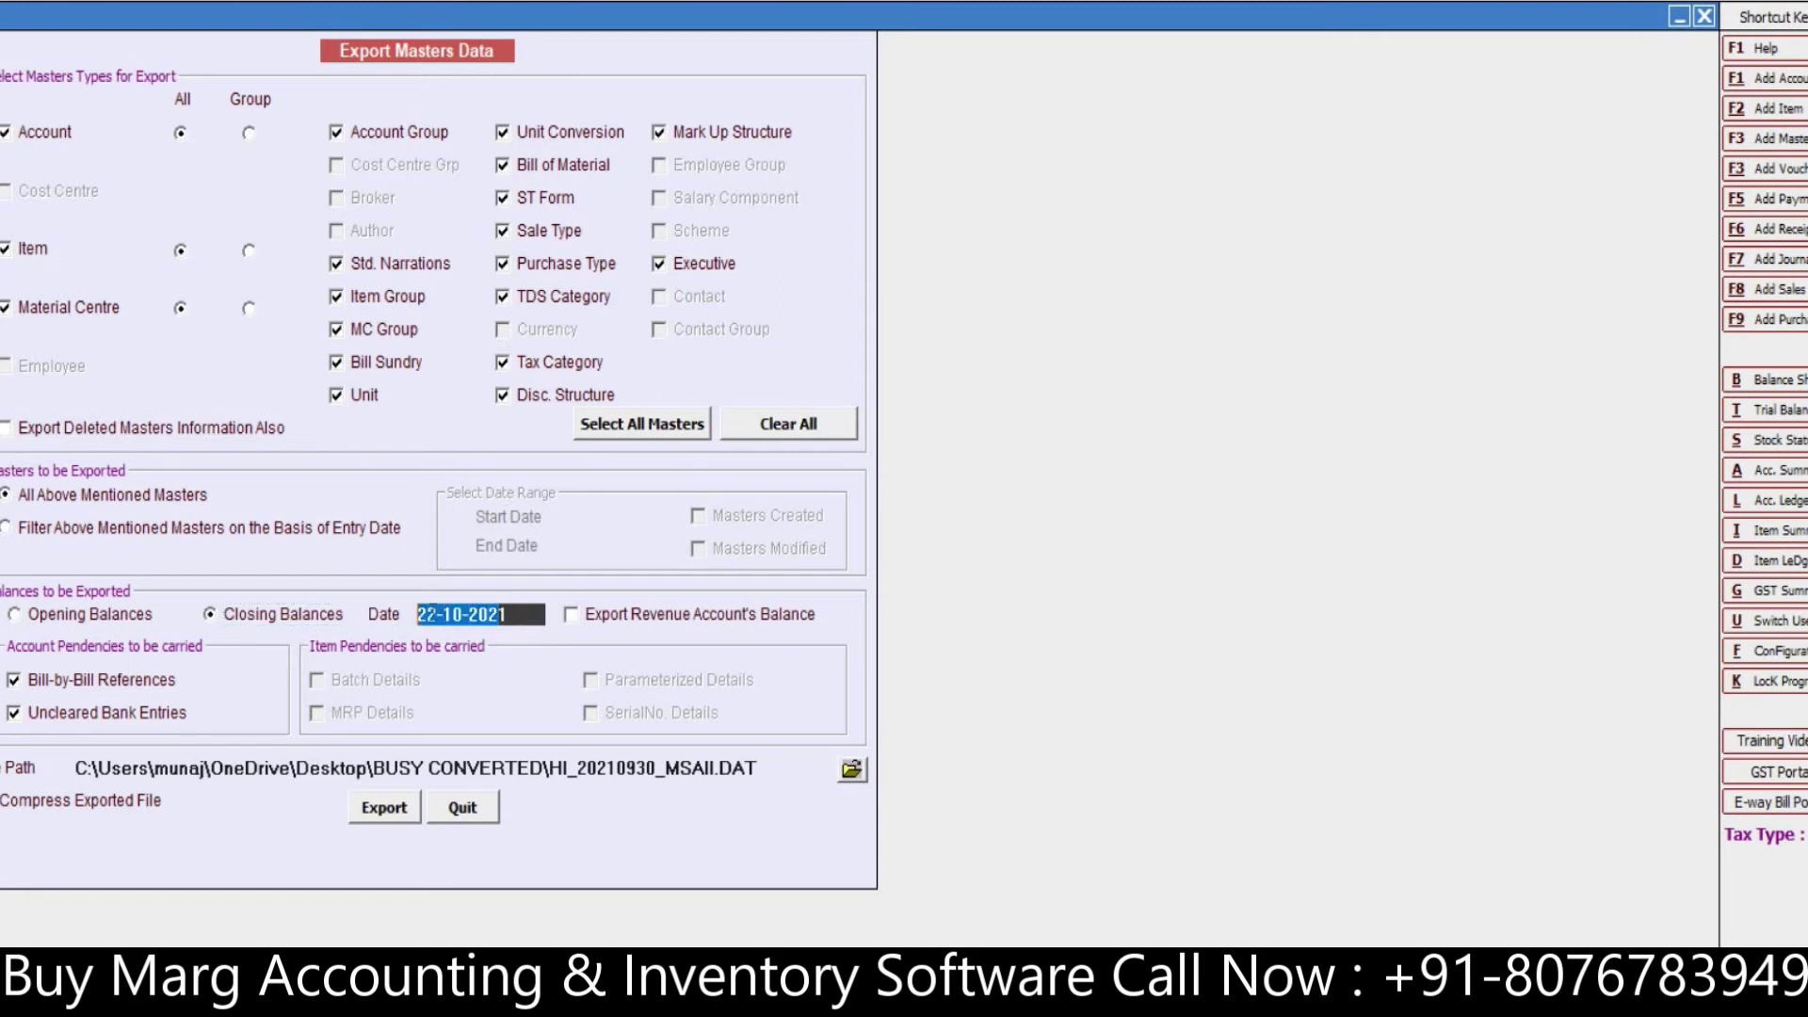
key("End")
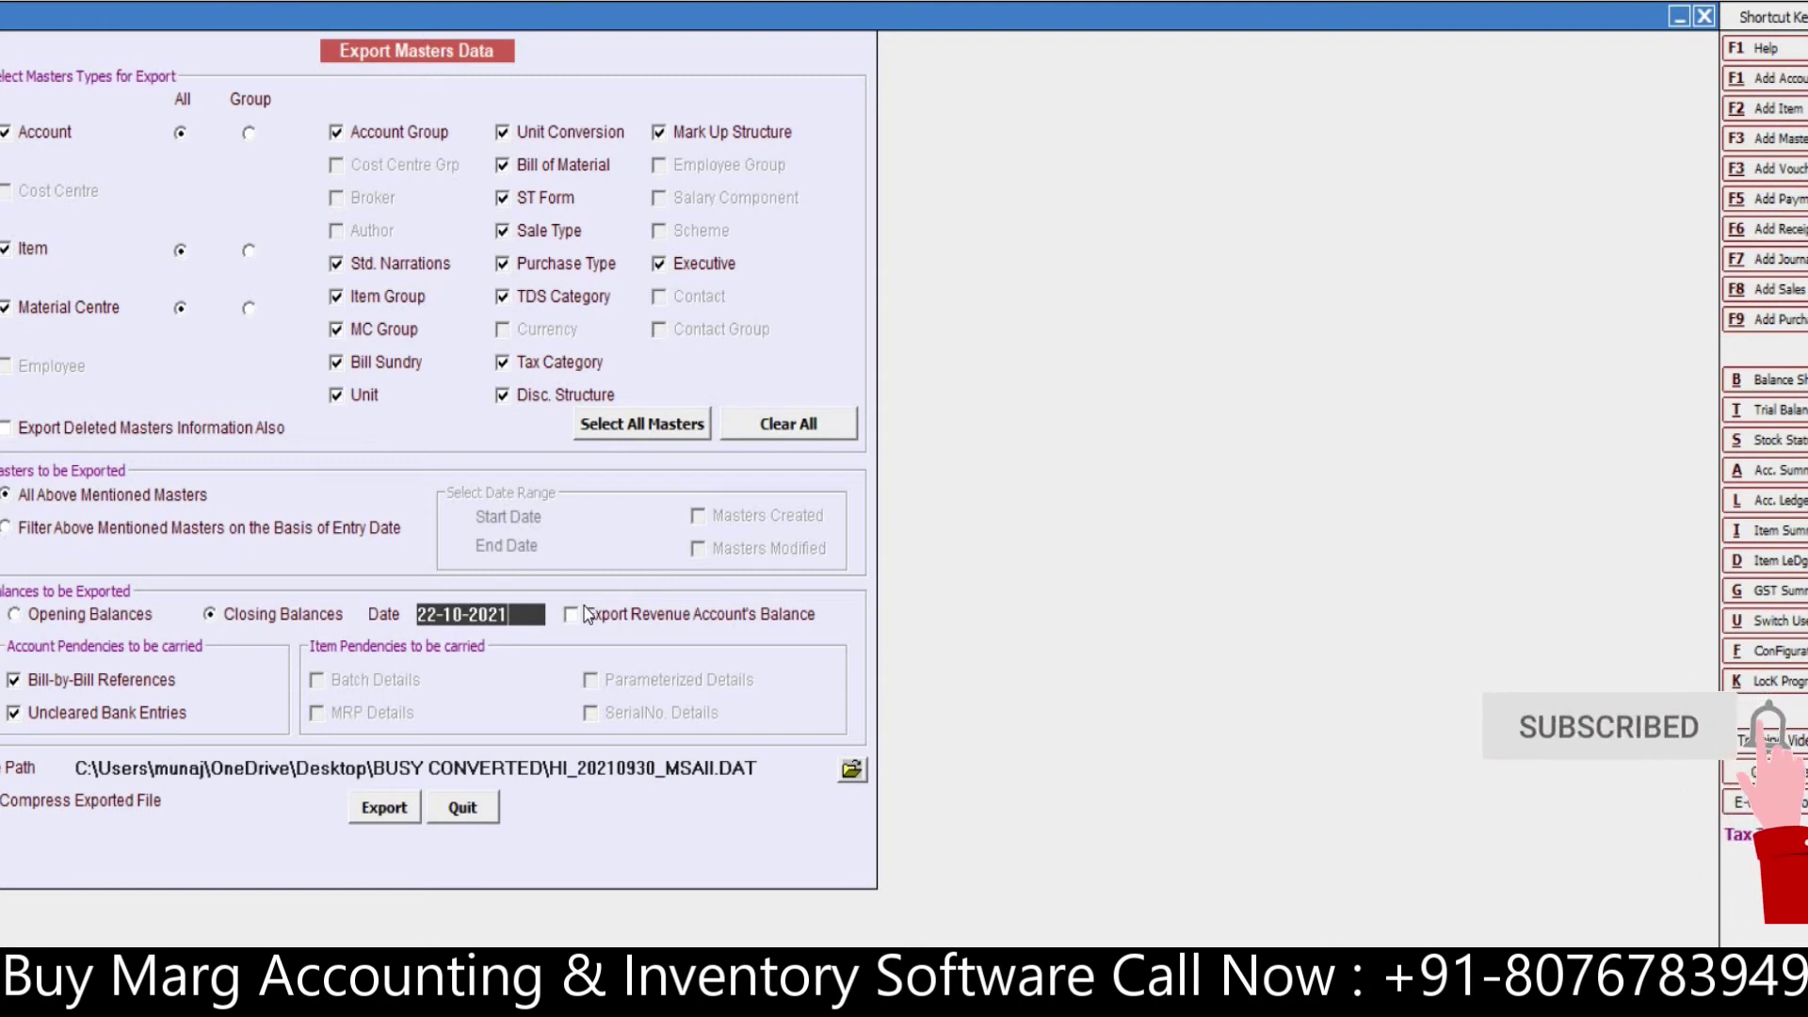
left_click(14, 615)
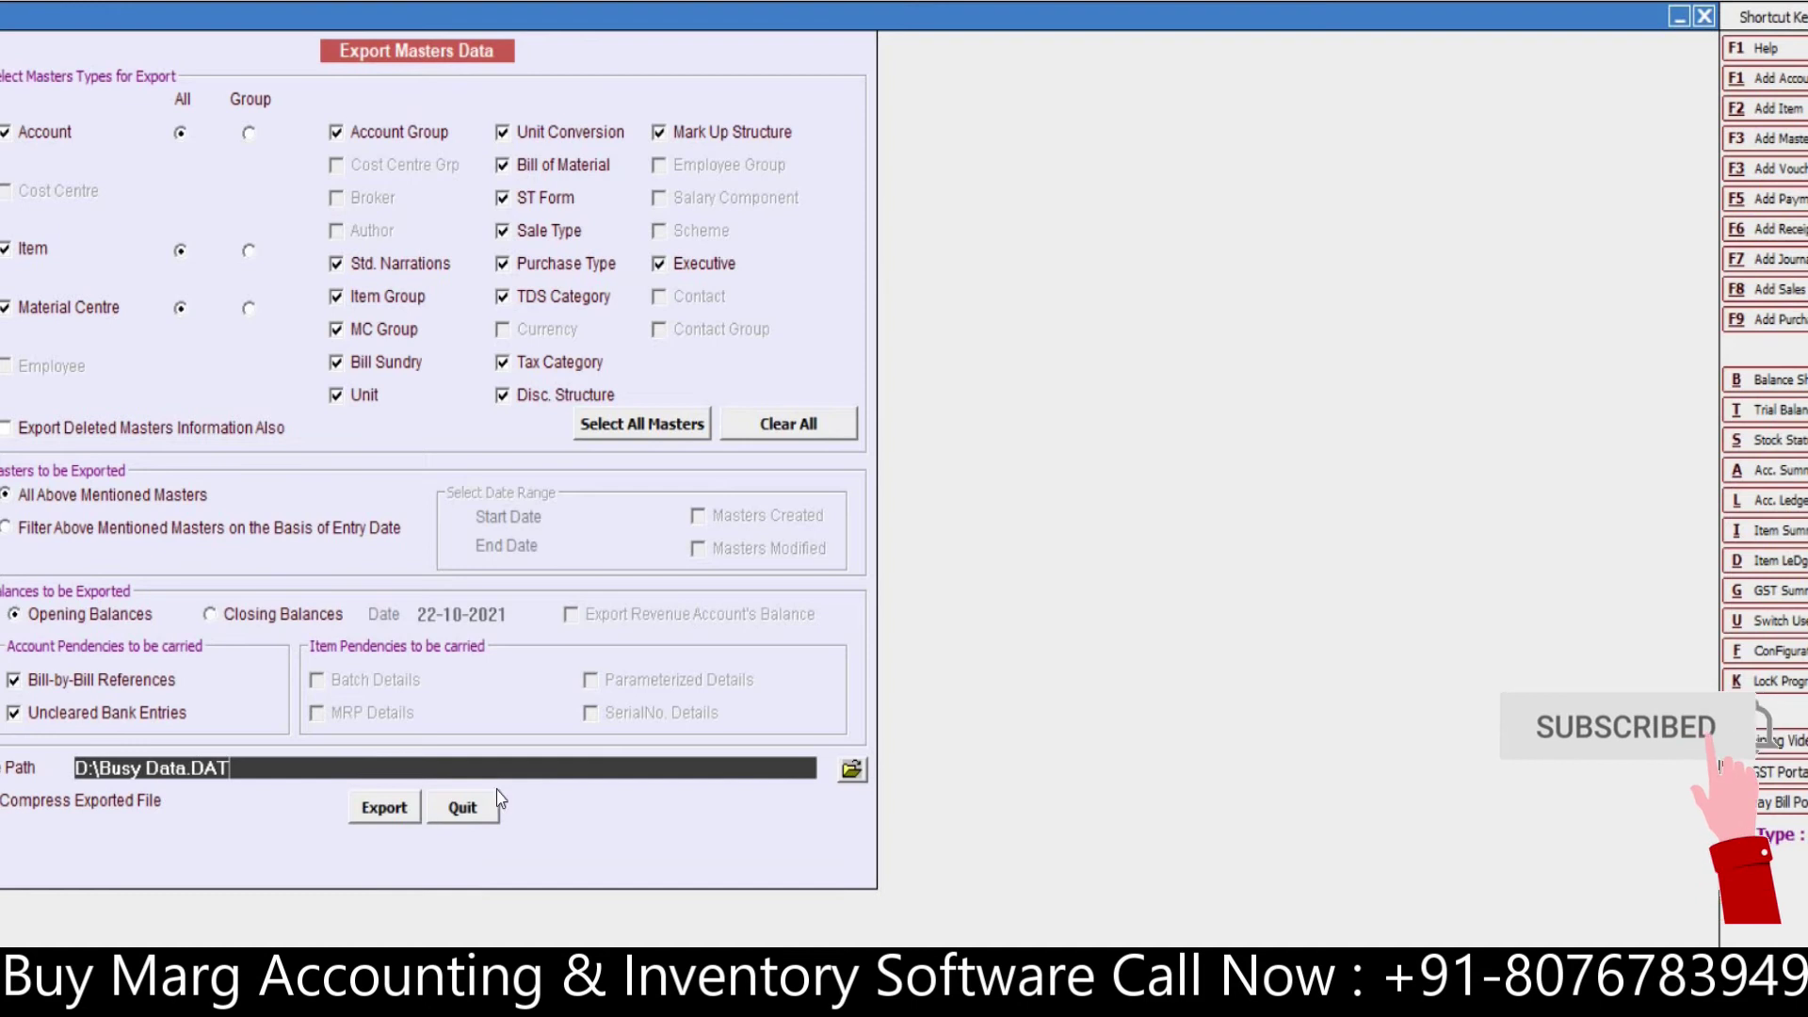
Step: Export the masters data to the Data (D:) drive and locate the exported masters DAT file there
left_click(853, 770)
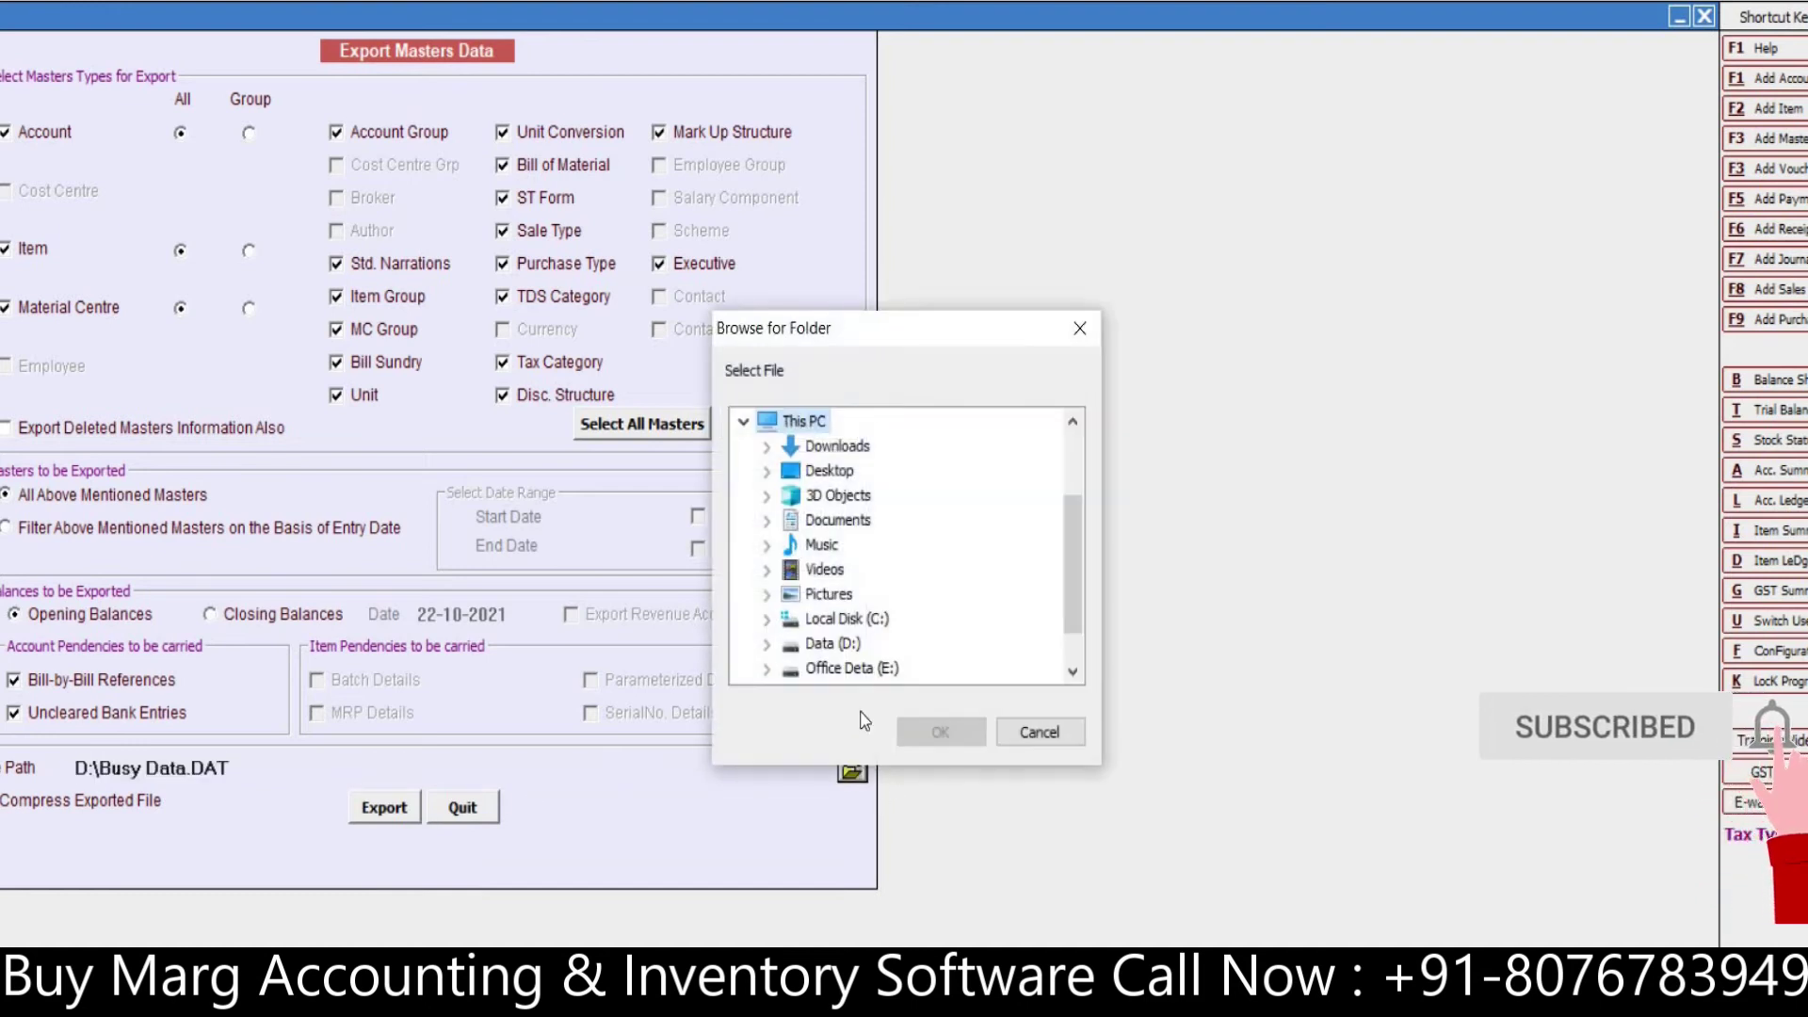
left_click_drag(1071, 576, 1063, 631)
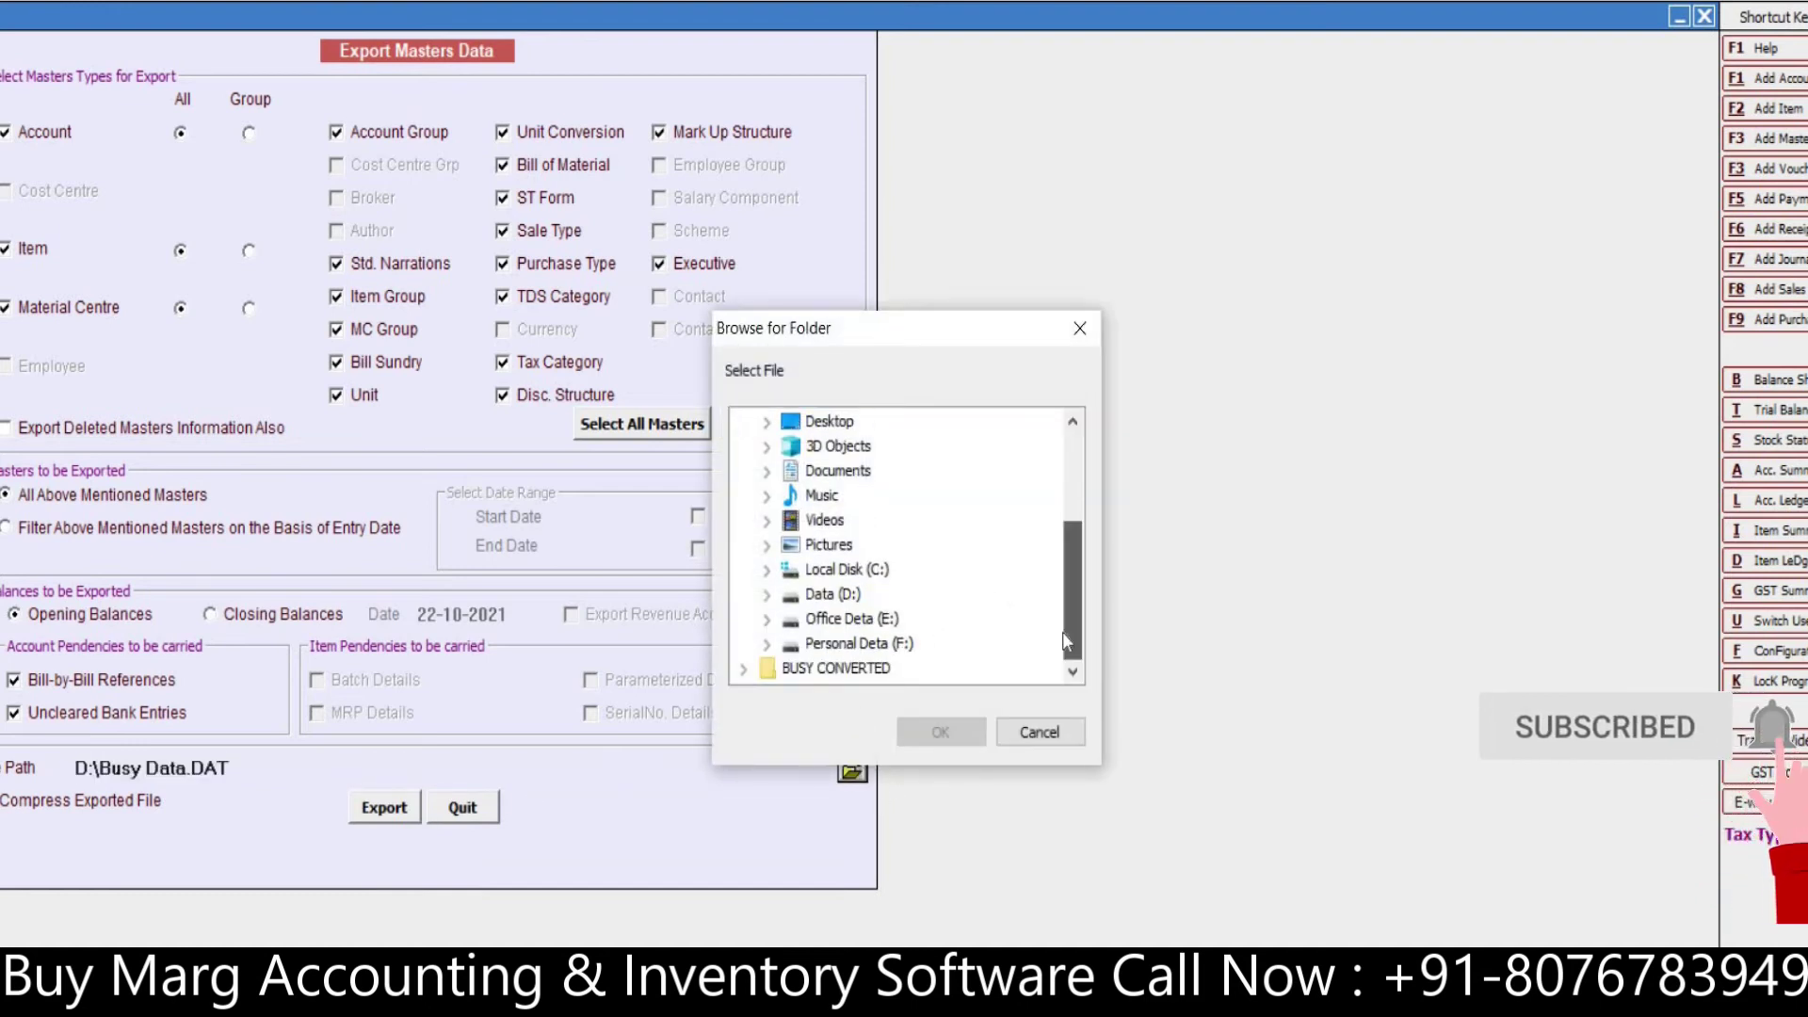
left_click(817, 598)
left_click(941, 733)
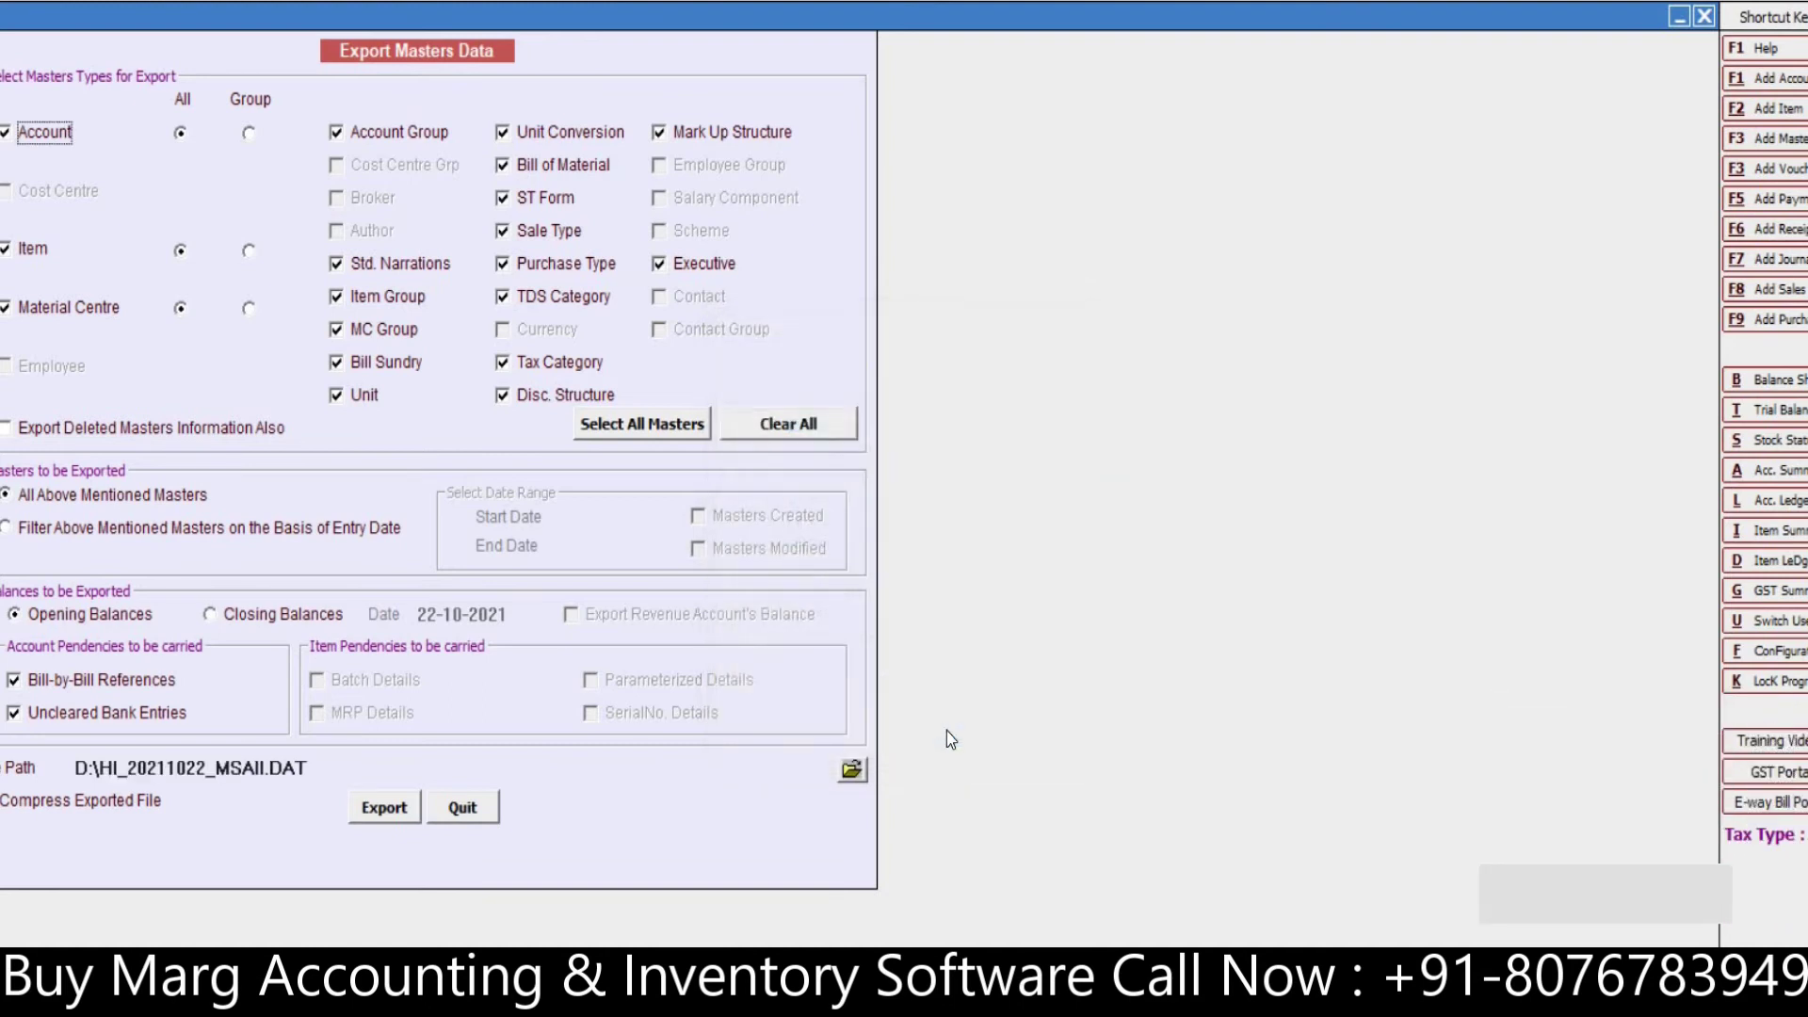
left_click(384, 808)
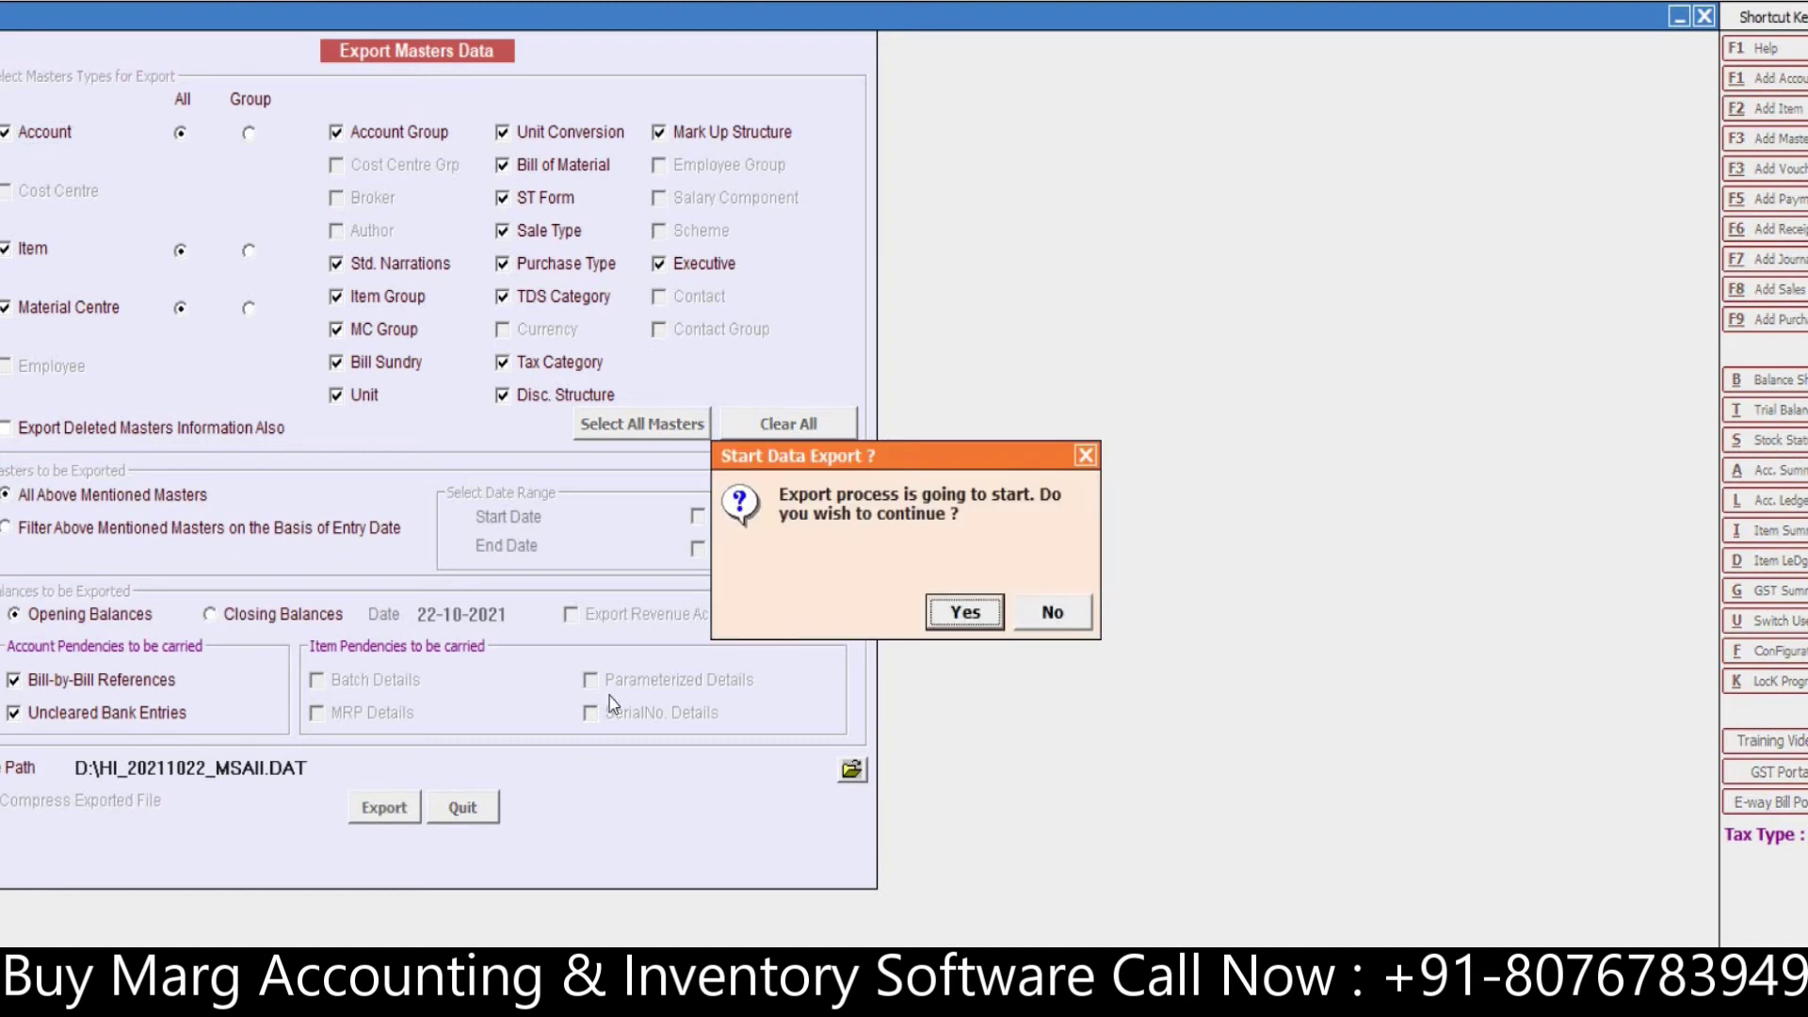
left_click(979, 624)
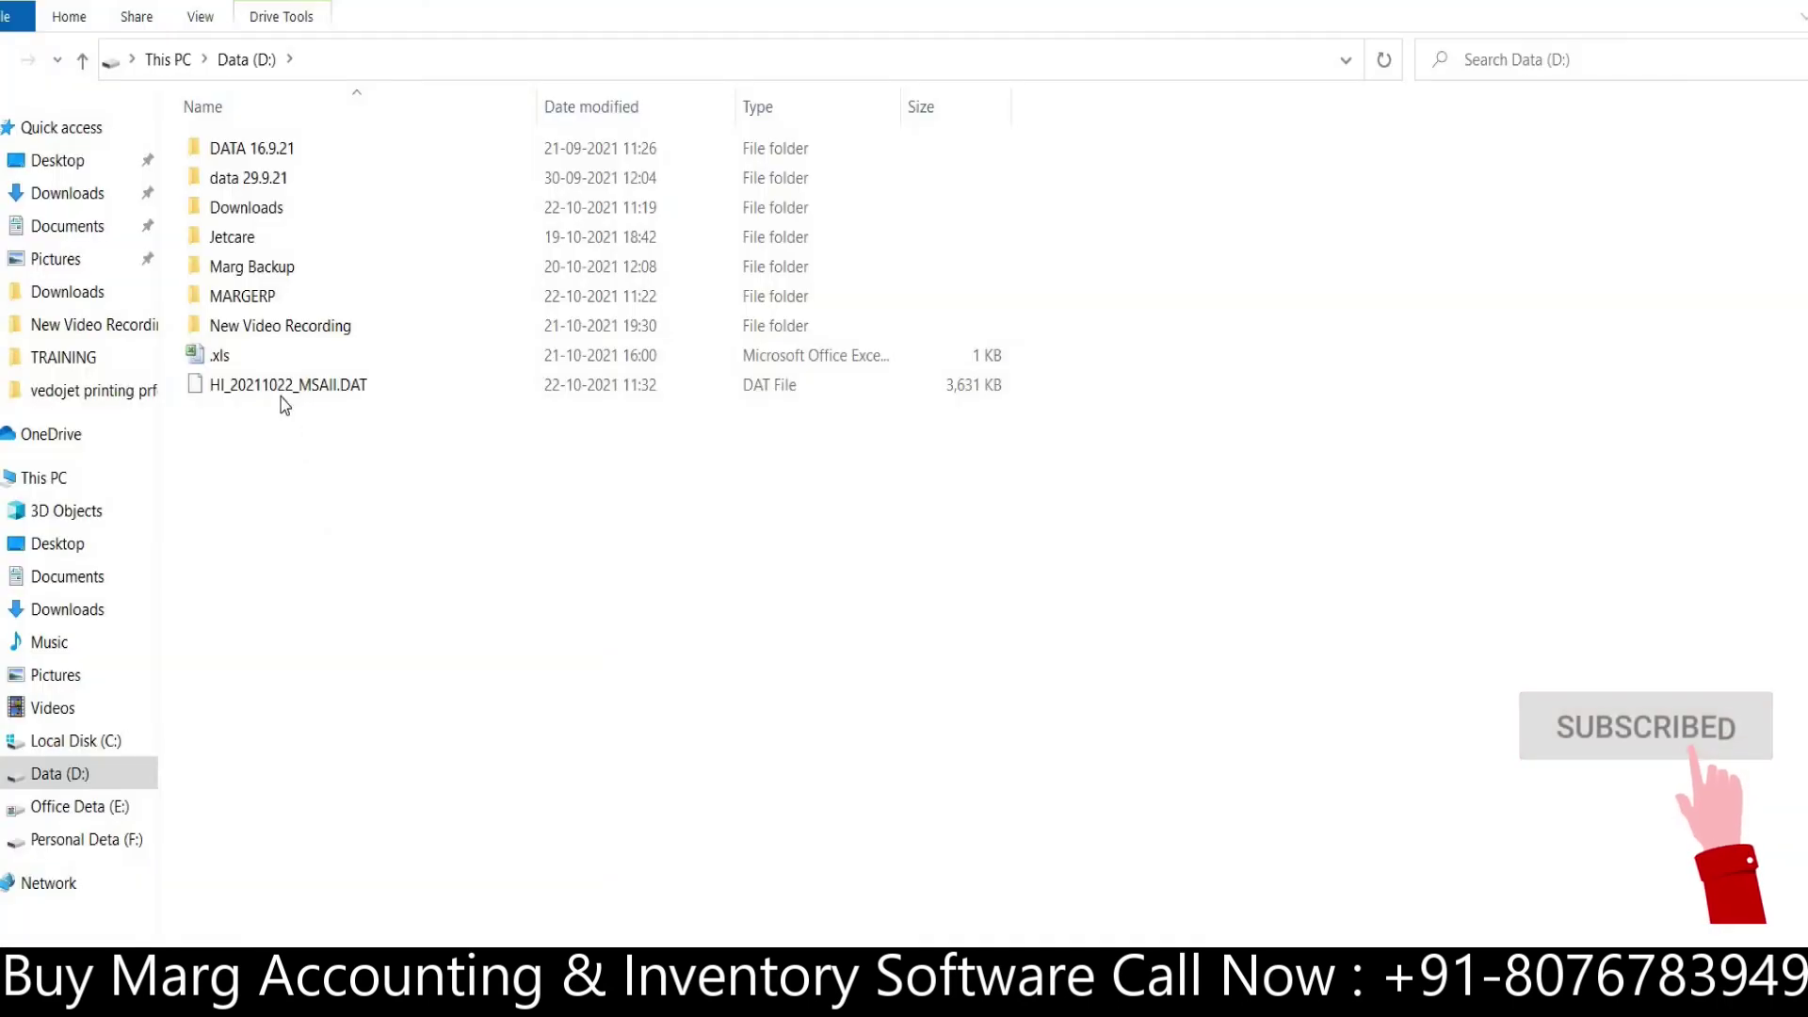
left_click(281, 395)
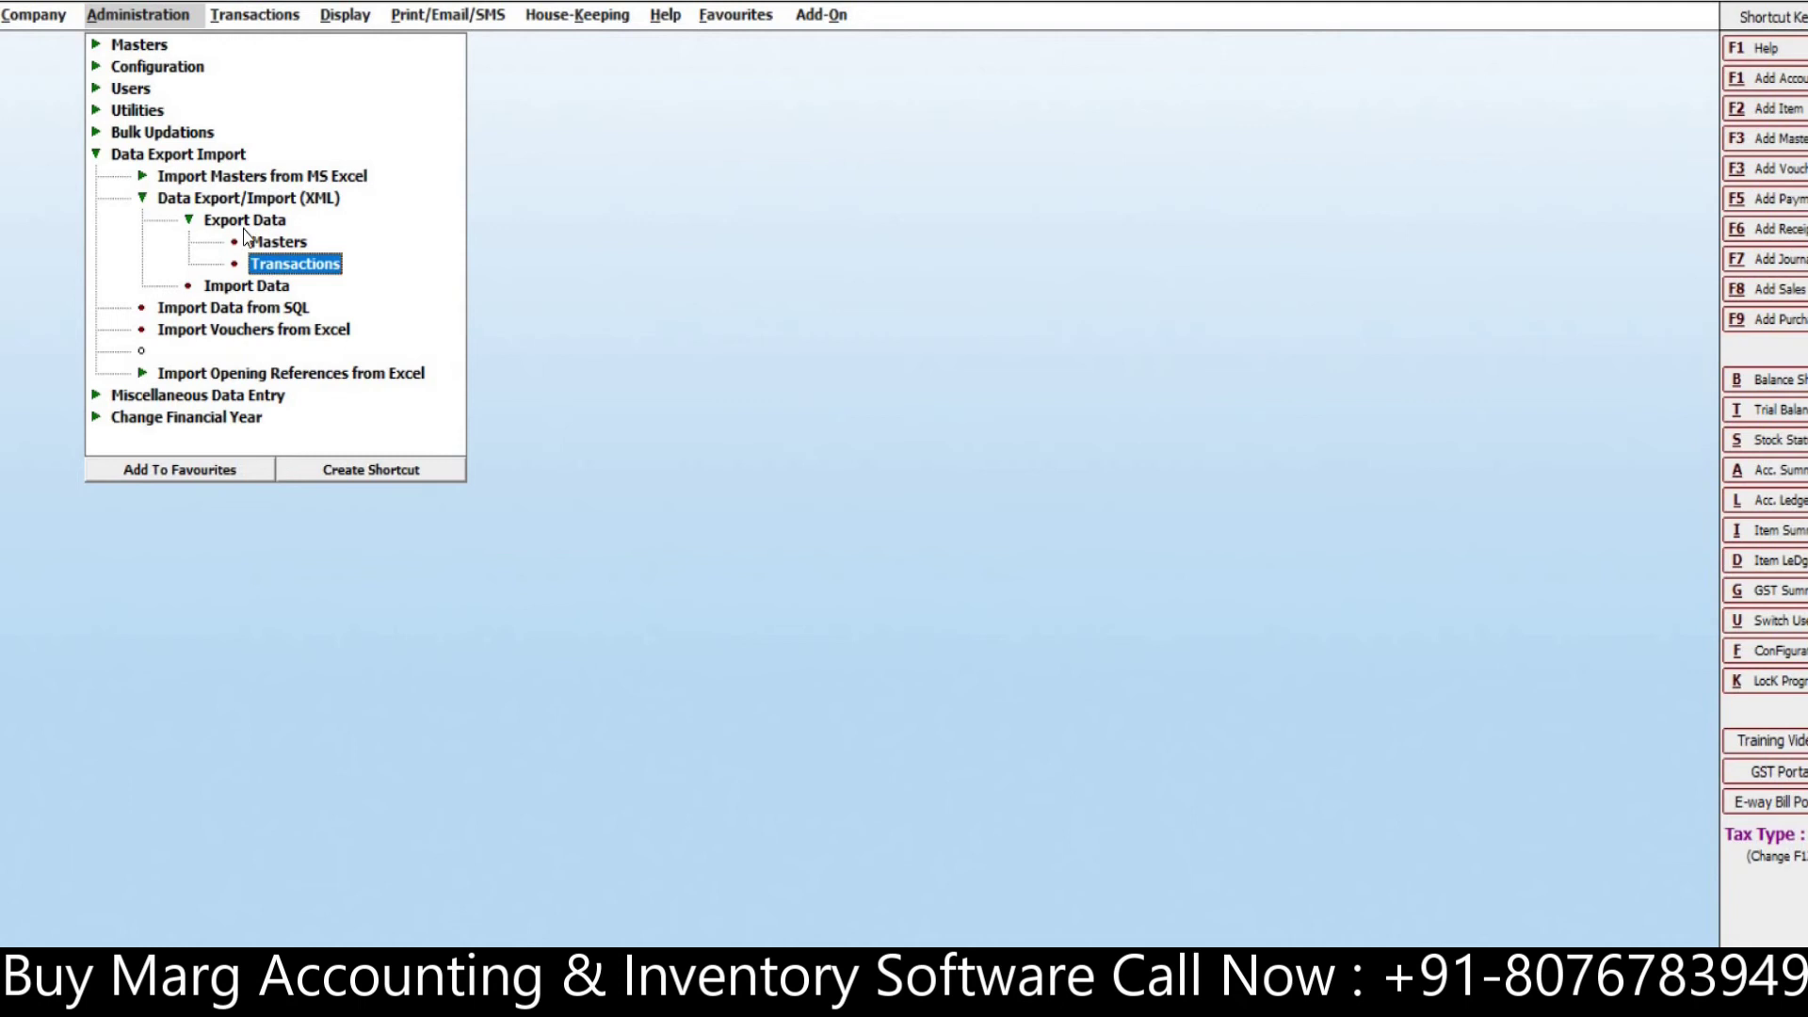
Step: Open the Export Transactions Data form in Busy and select all vouchers, keeping voucher dates 01-04-2021 to 31-03-2022
left_click(270, 273)
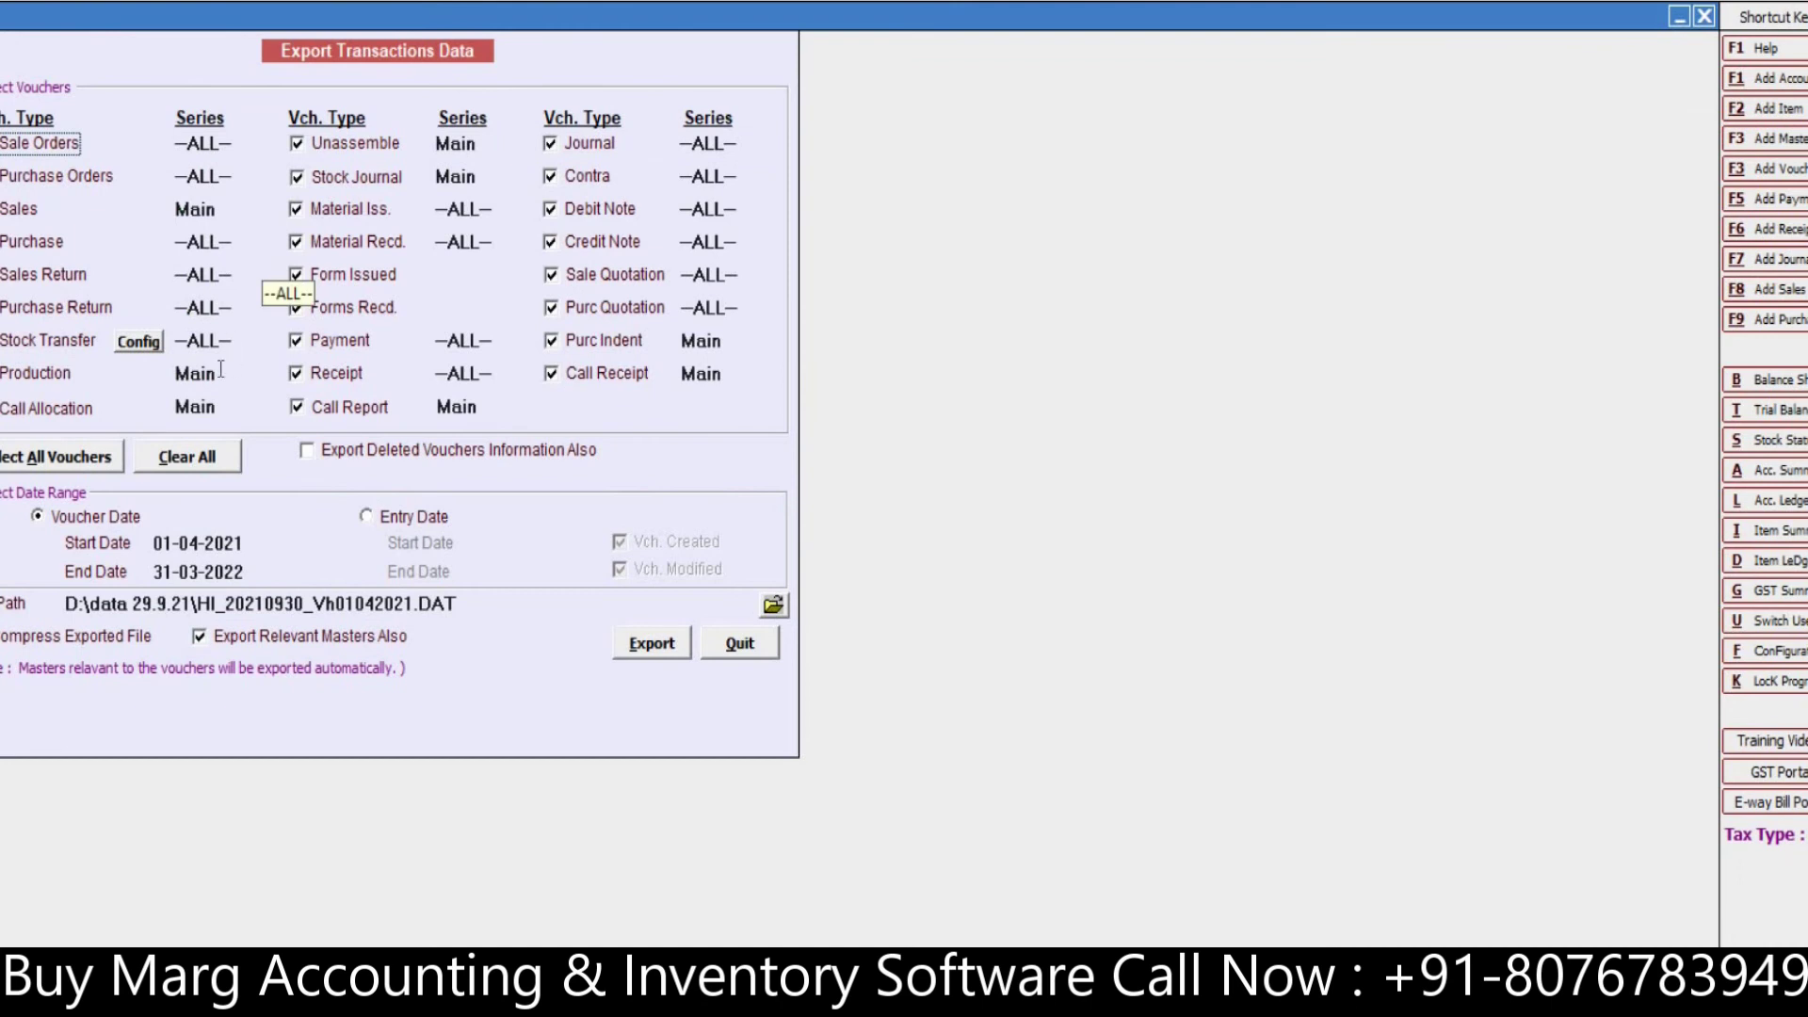
left_click(30, 460)
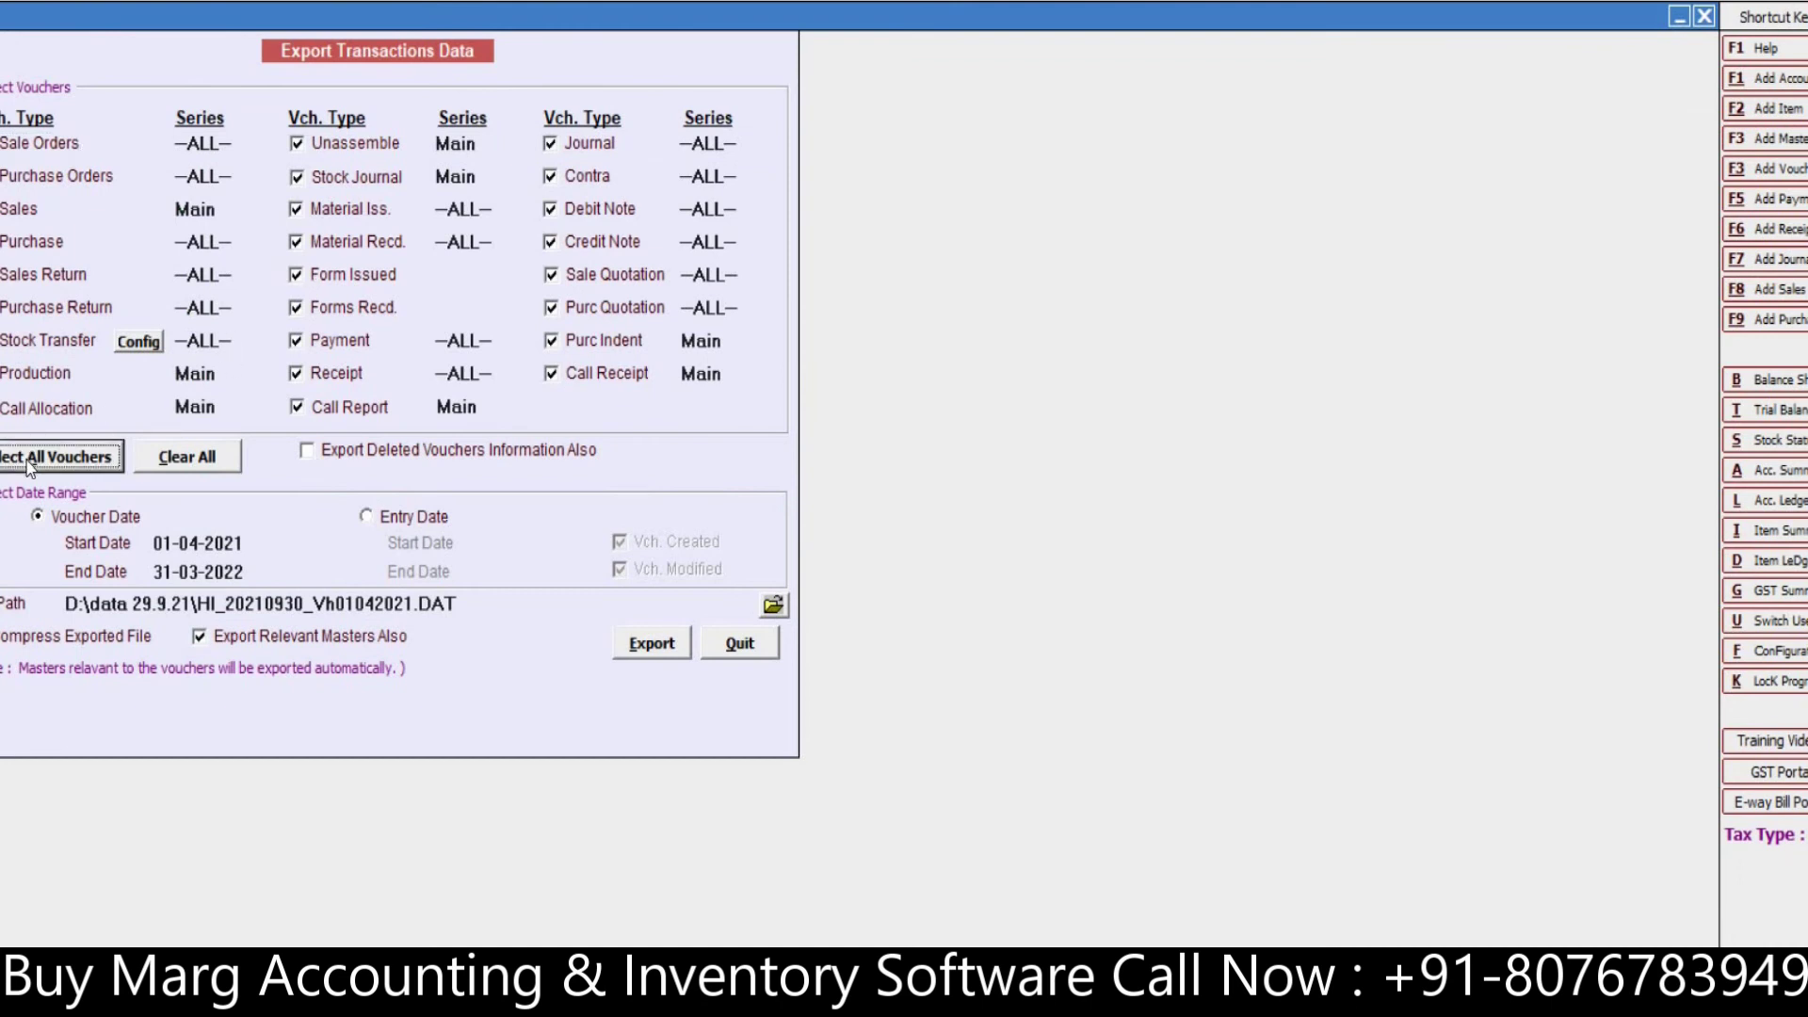
left_click(215, 543)
key("End")
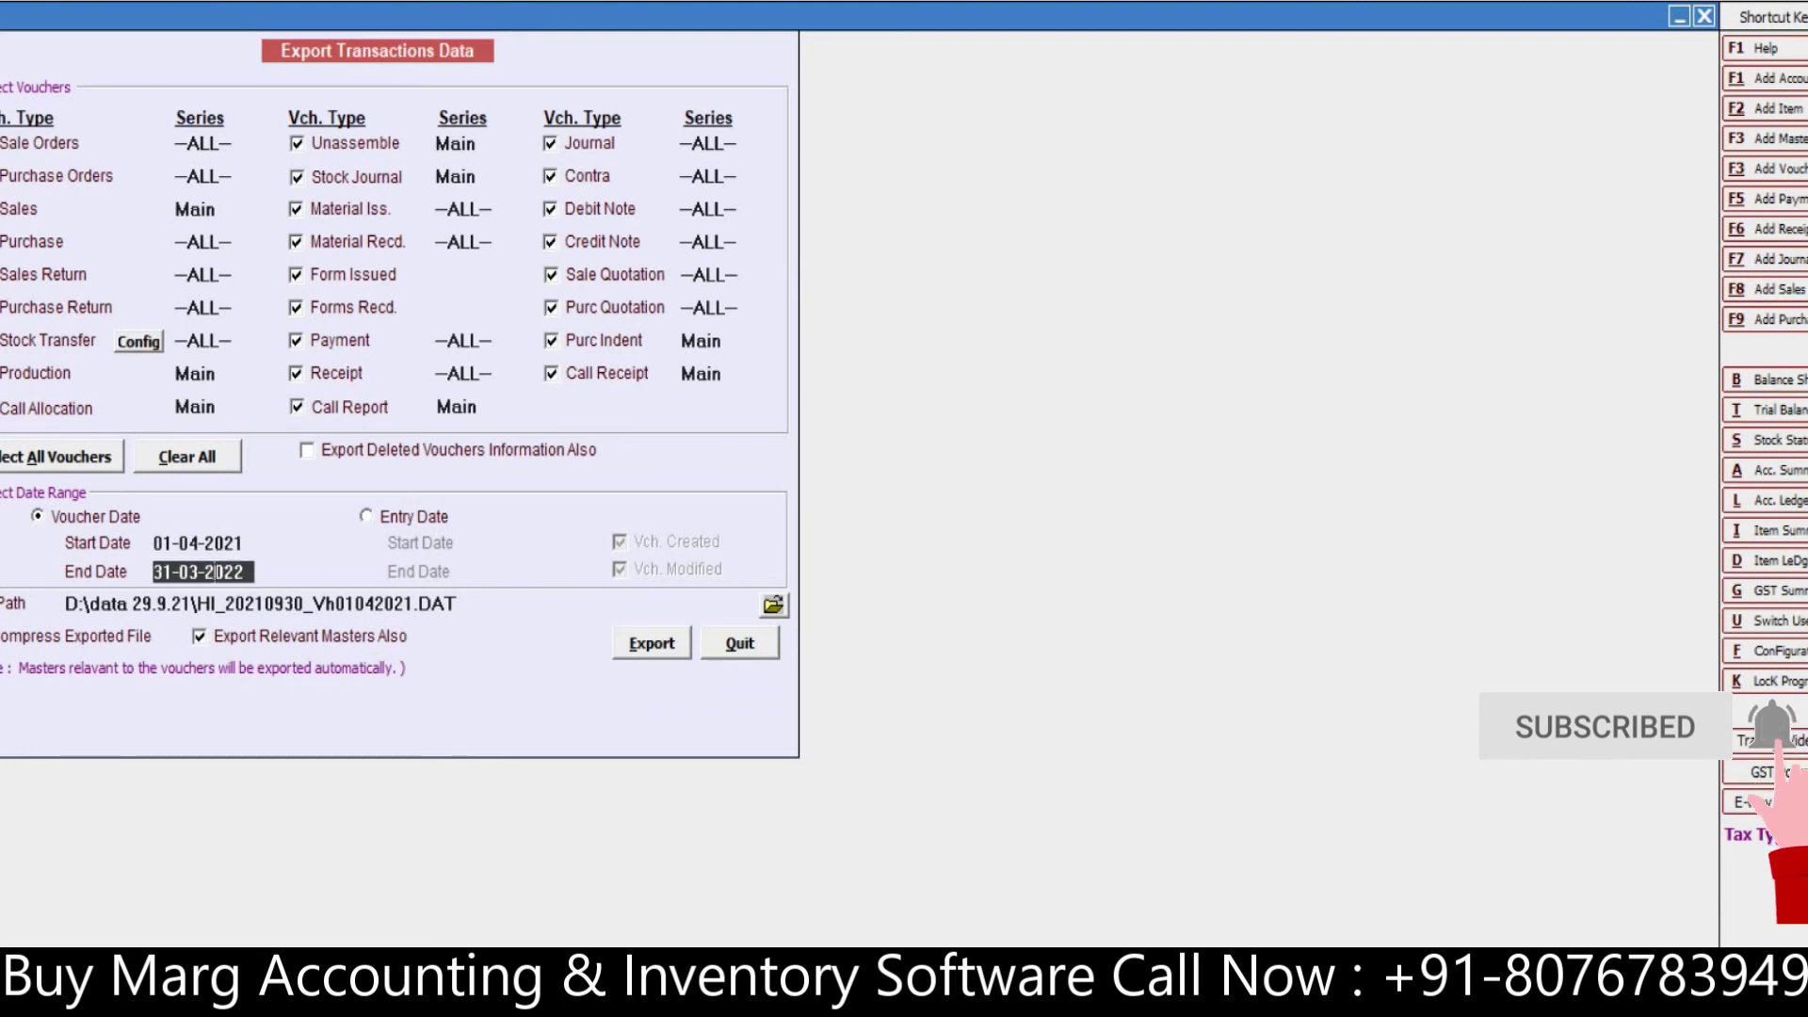
left_click(219, 572)
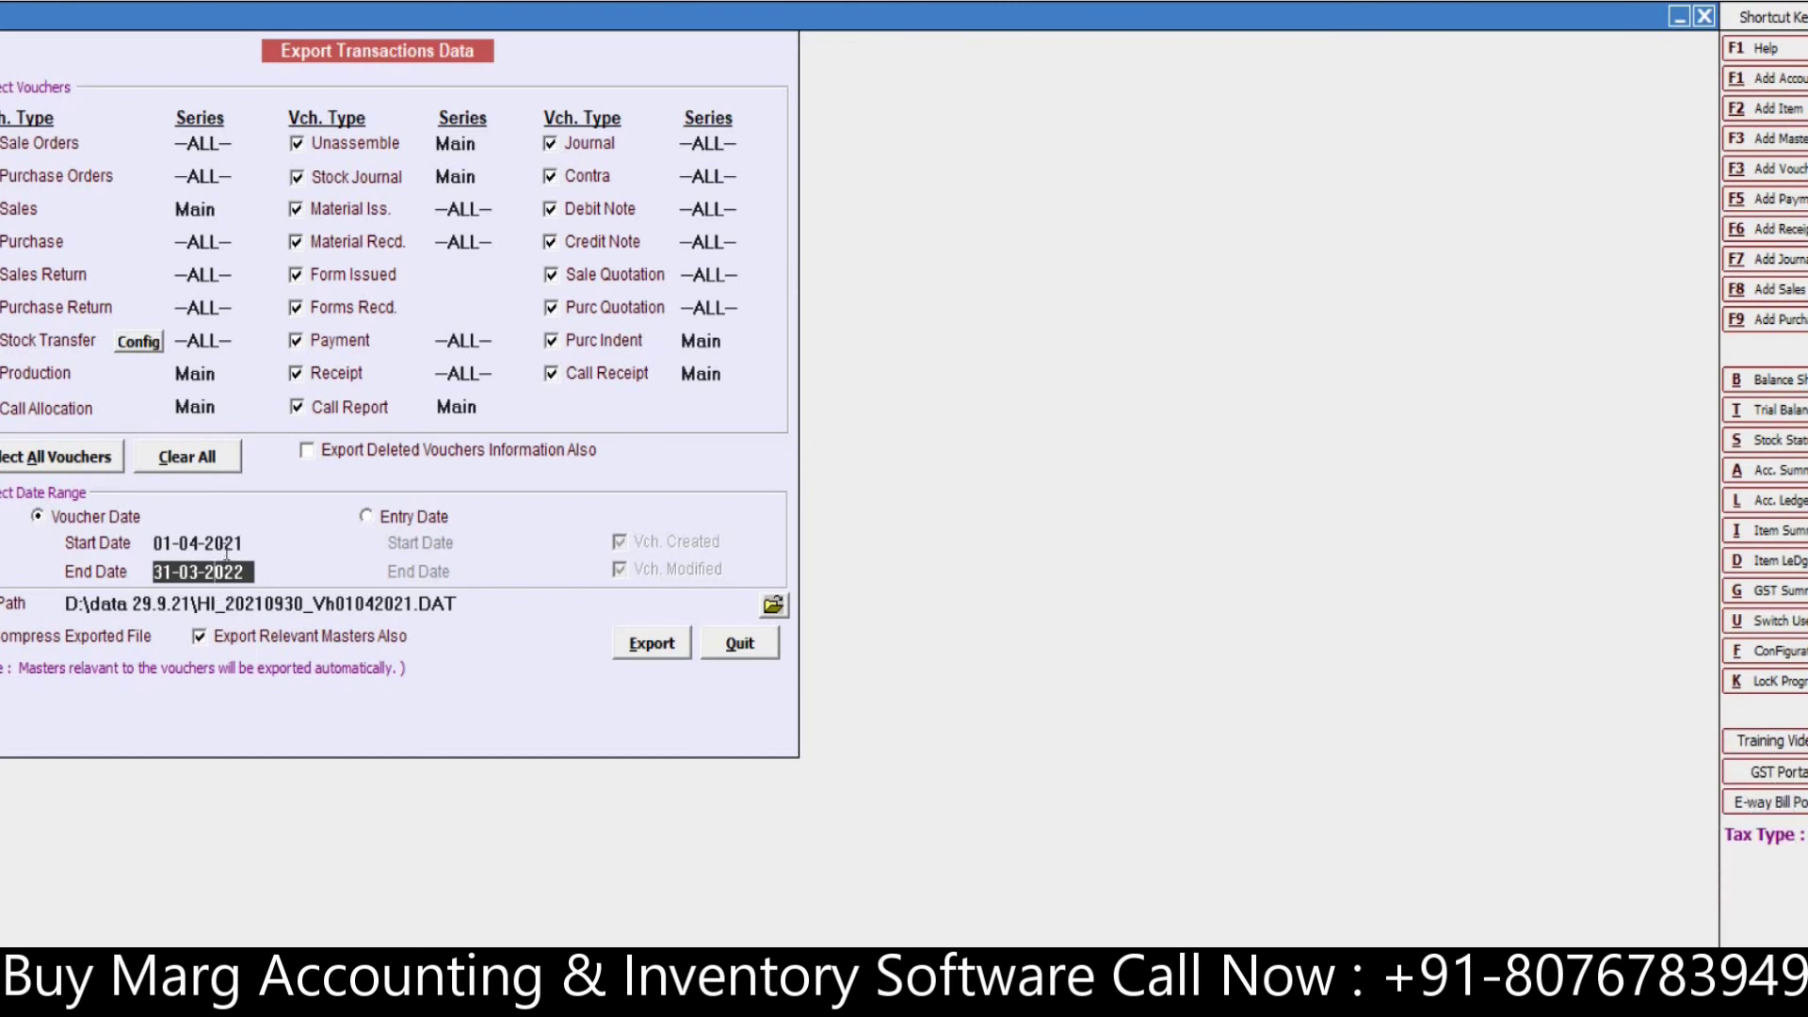
Step: Set the transactions export folder to the Data (D:) drive and run the transactions export
left_click(774, 603)
scroll(878, 551, "down", 1)
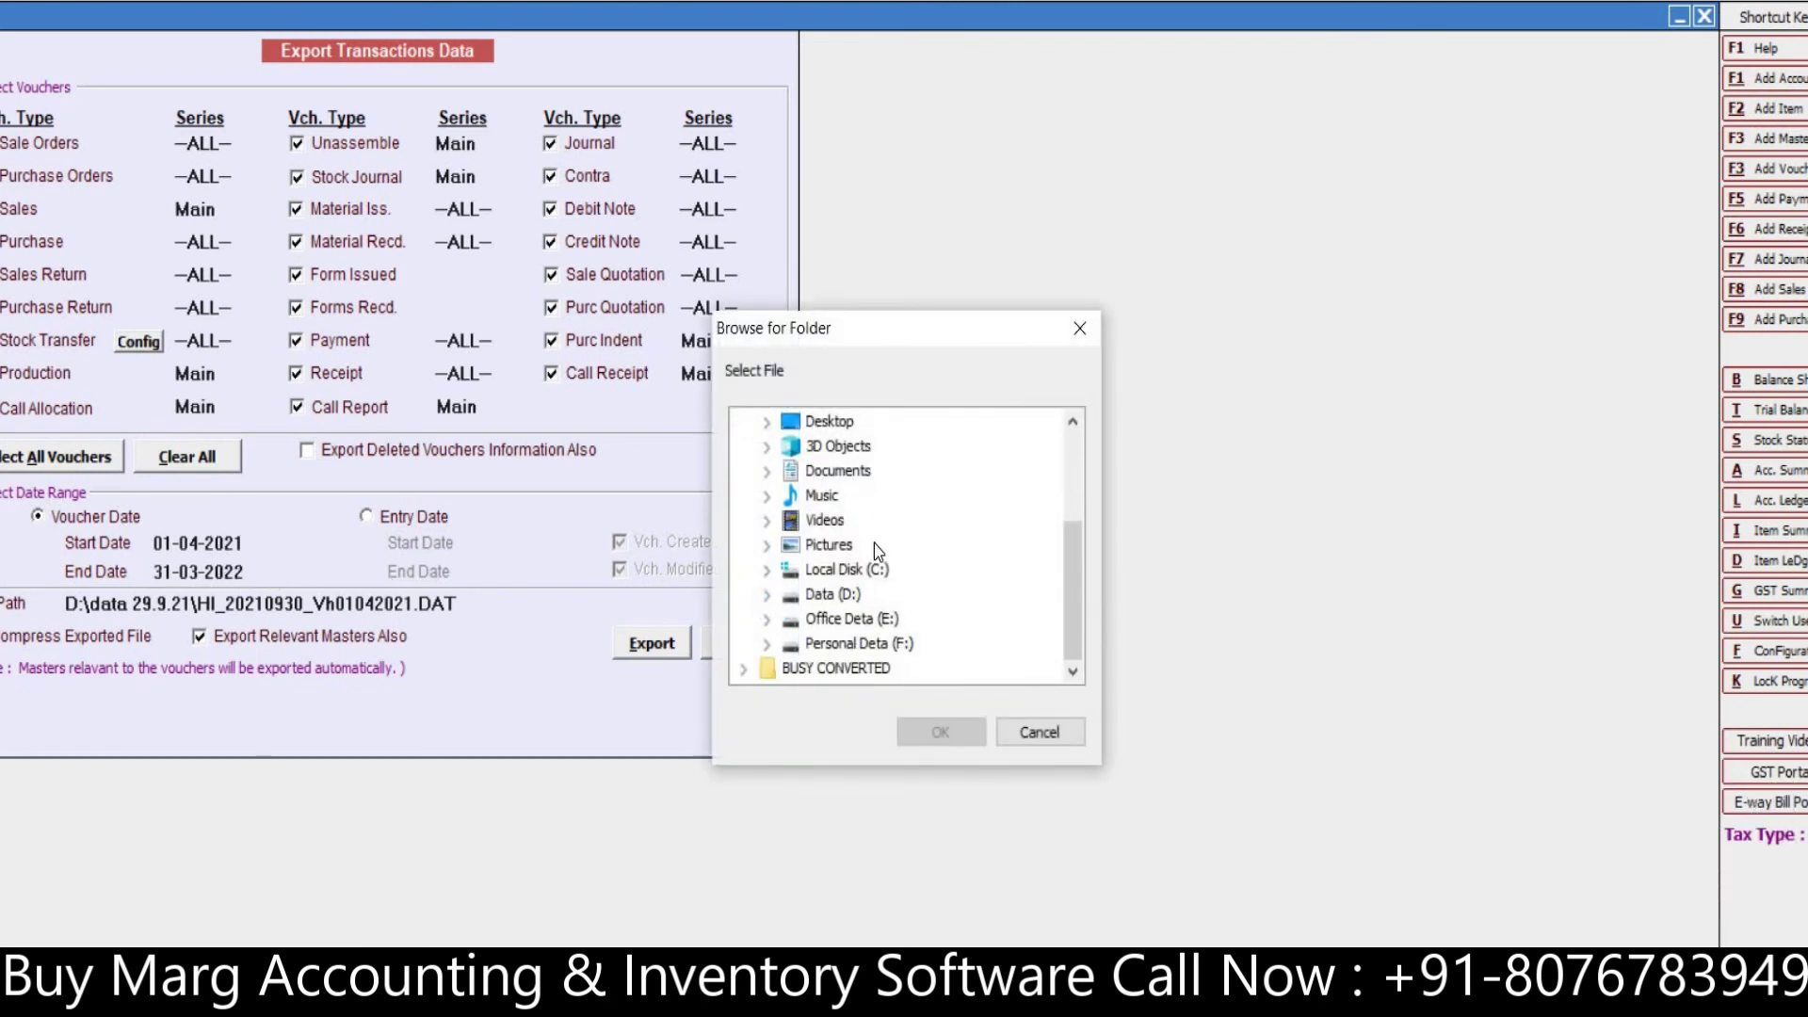
left_click(855, 595)
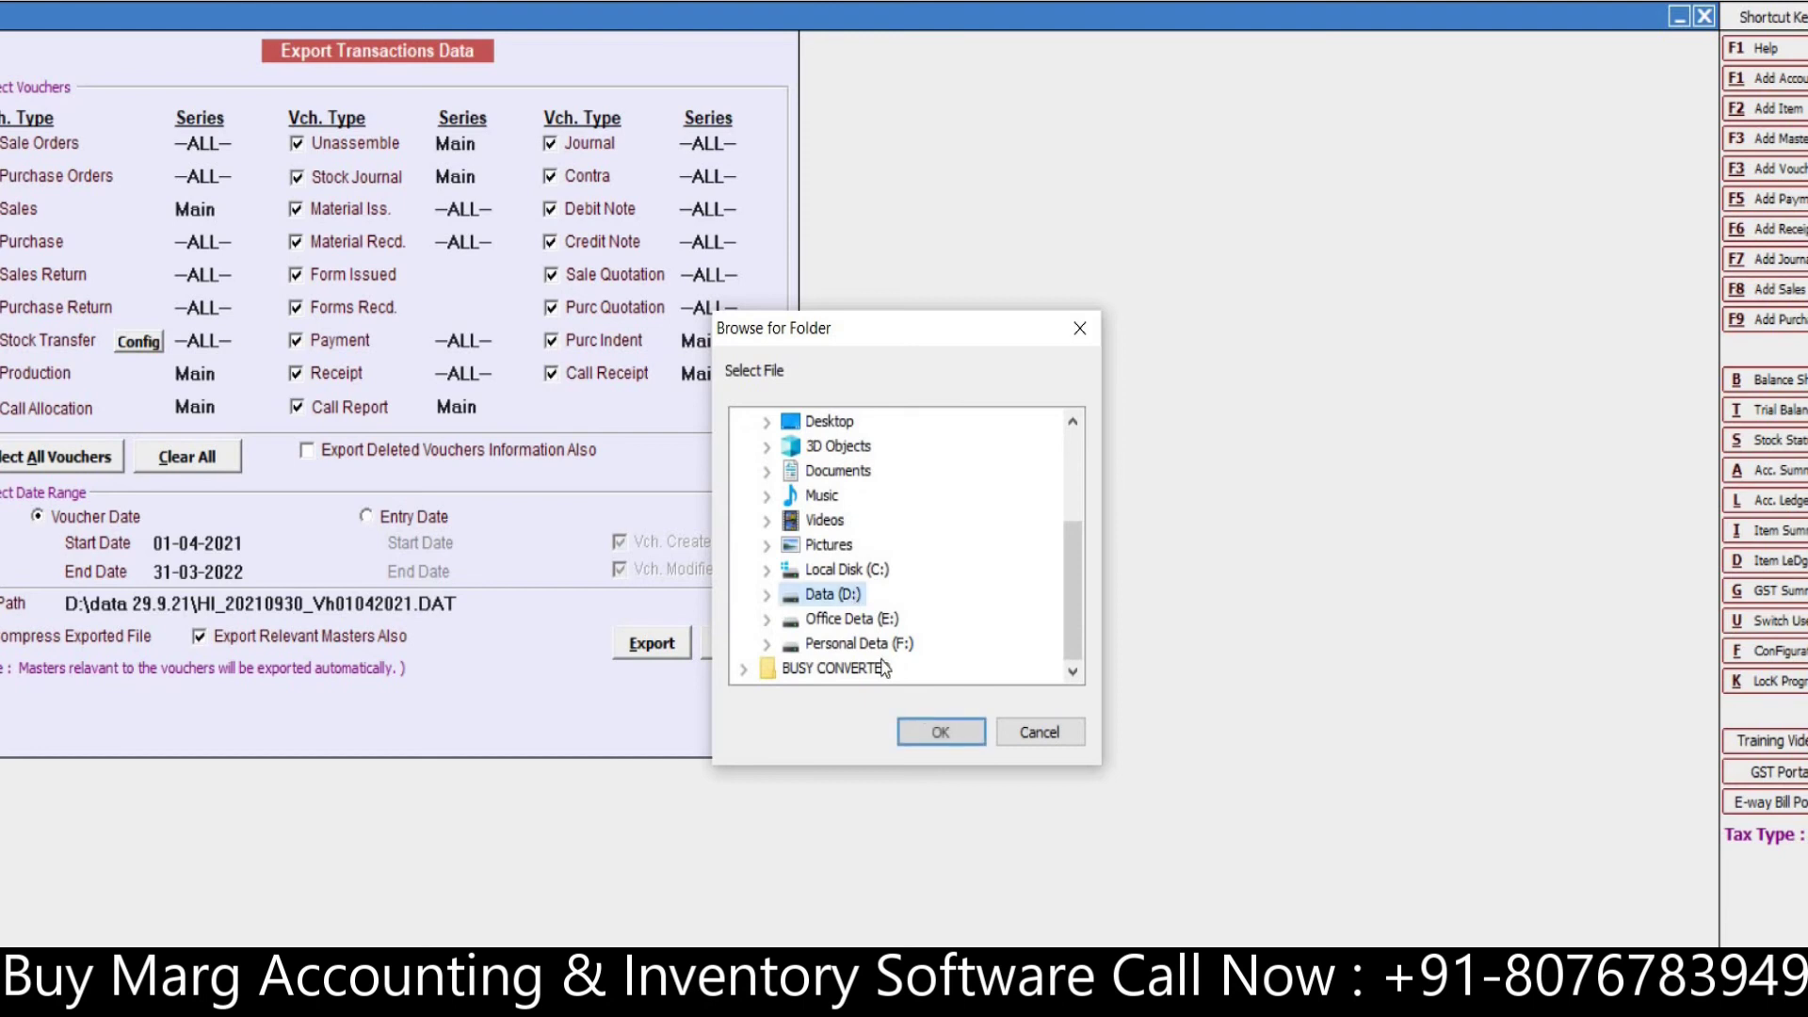
left_click(952, 735)
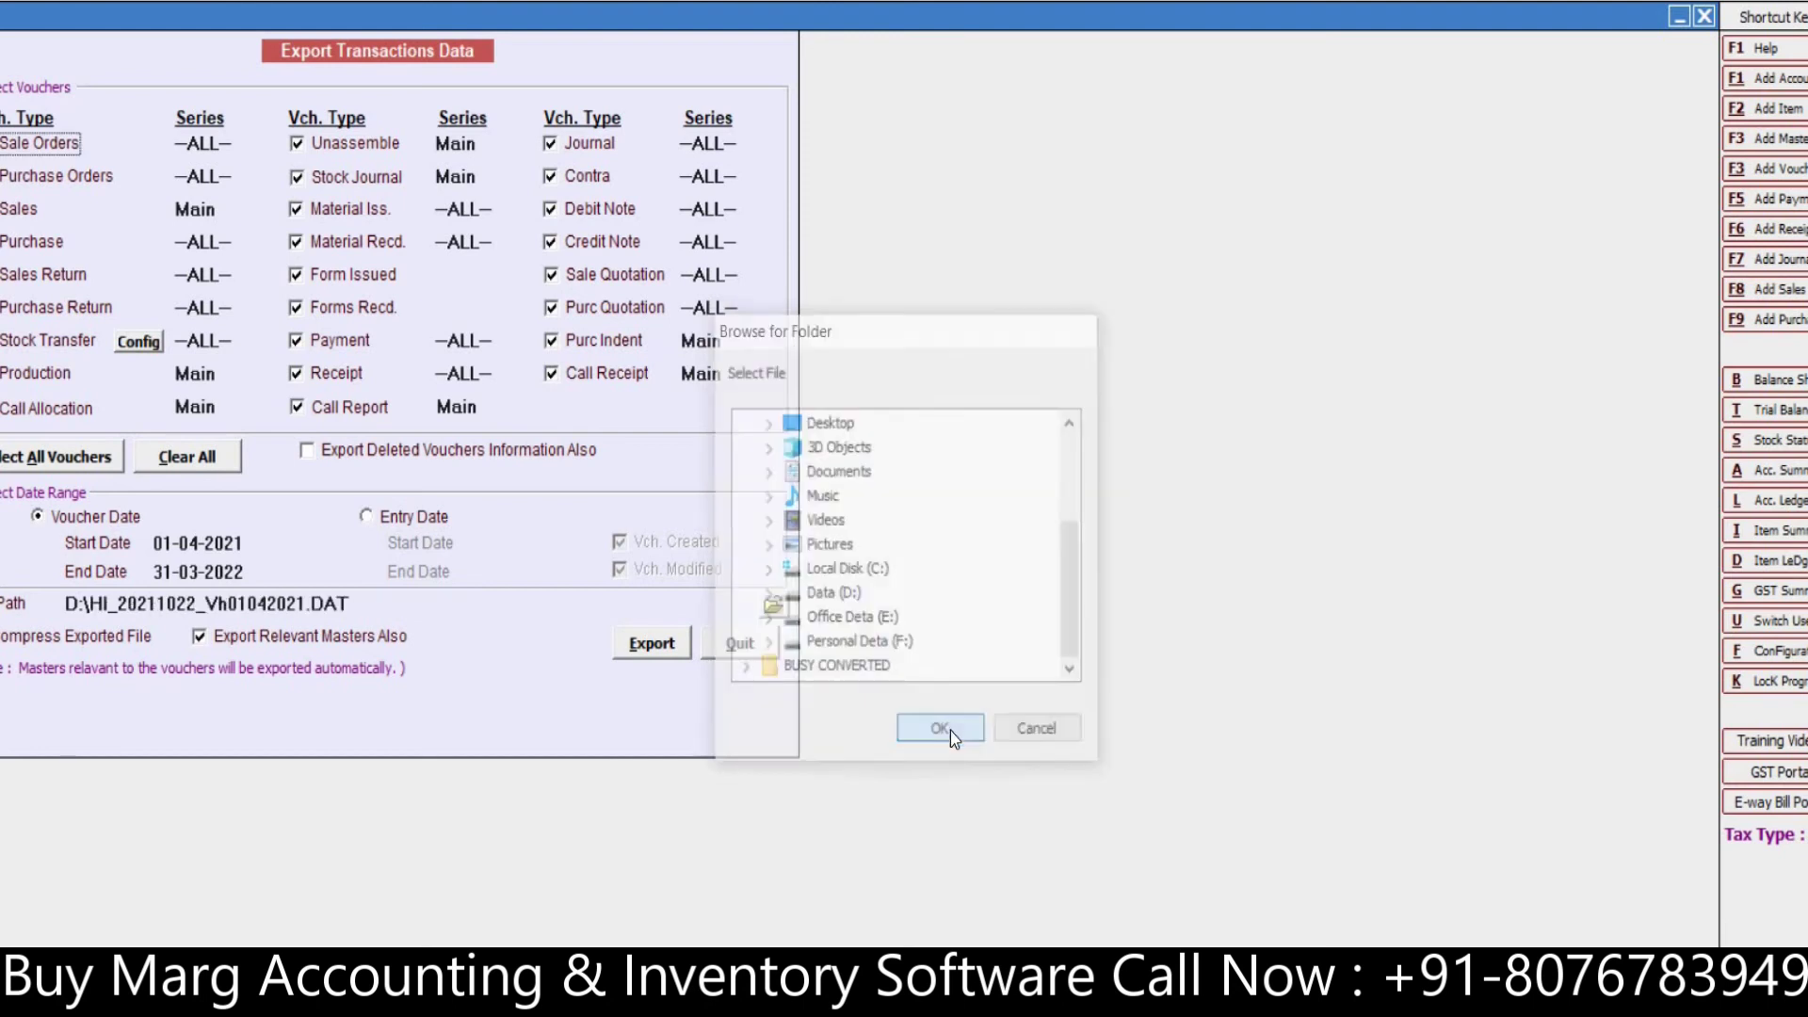
left_click(654, 646)
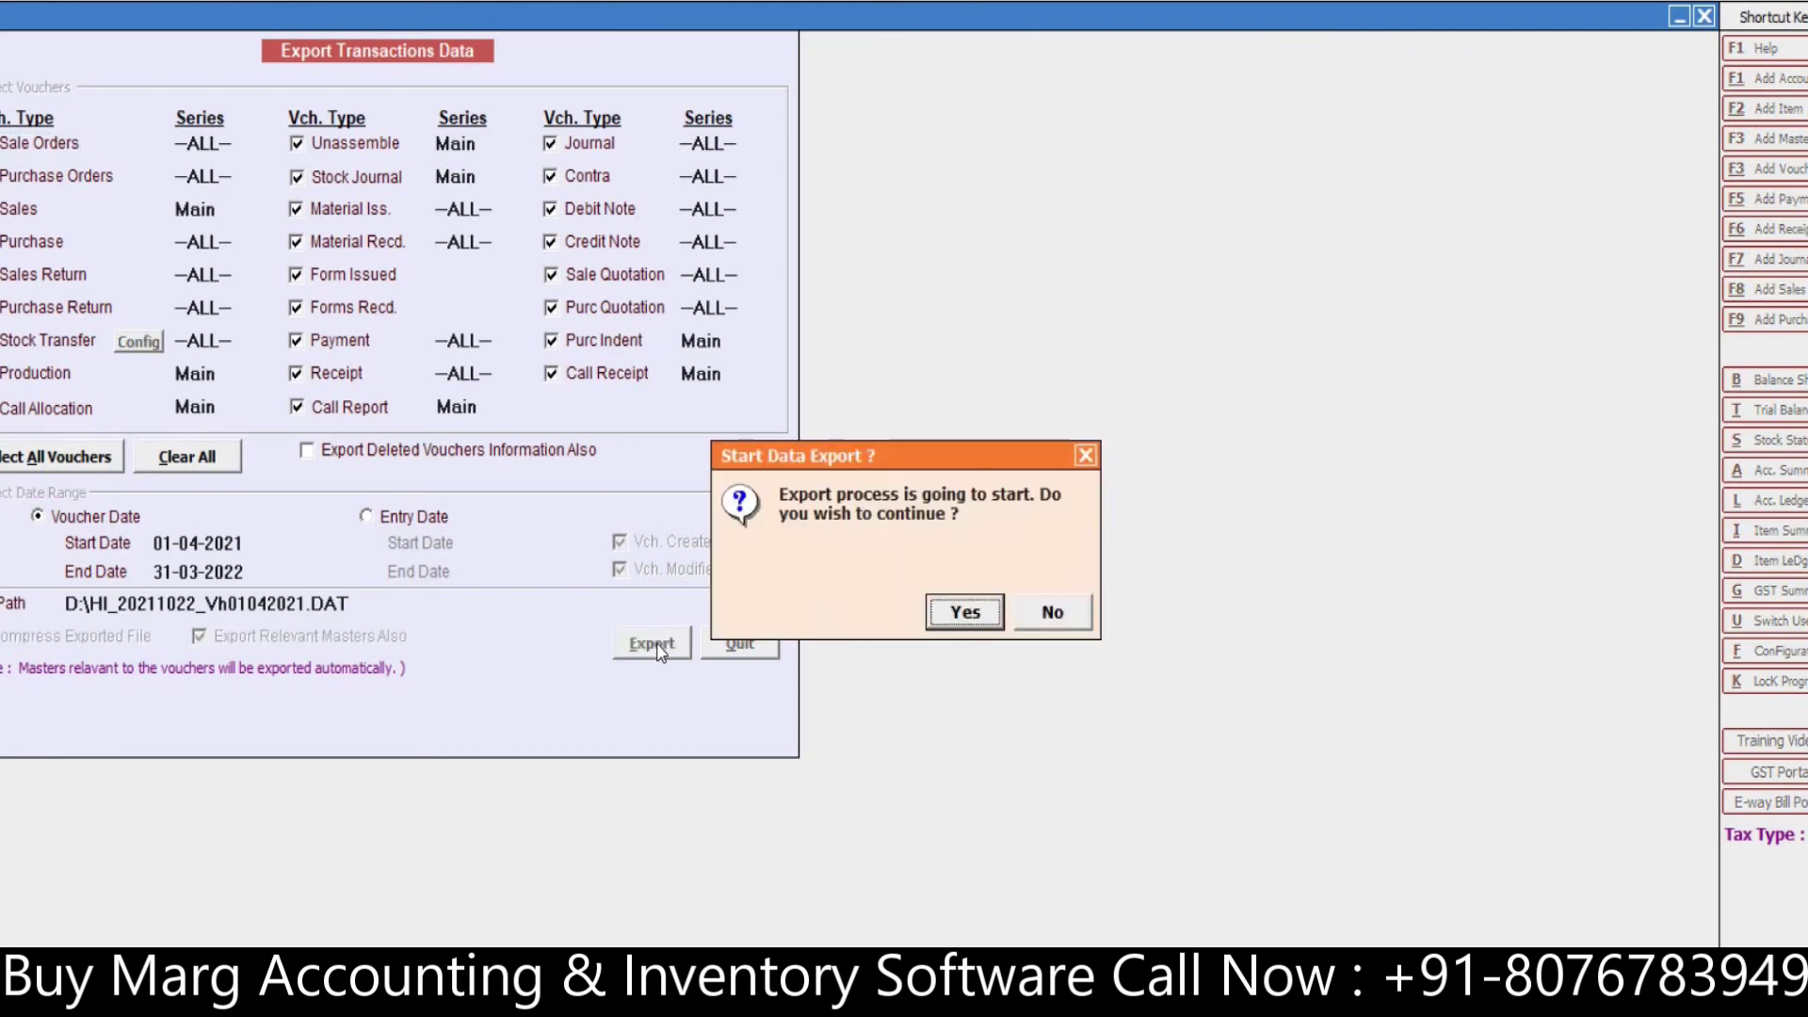
left_click(960, 614)
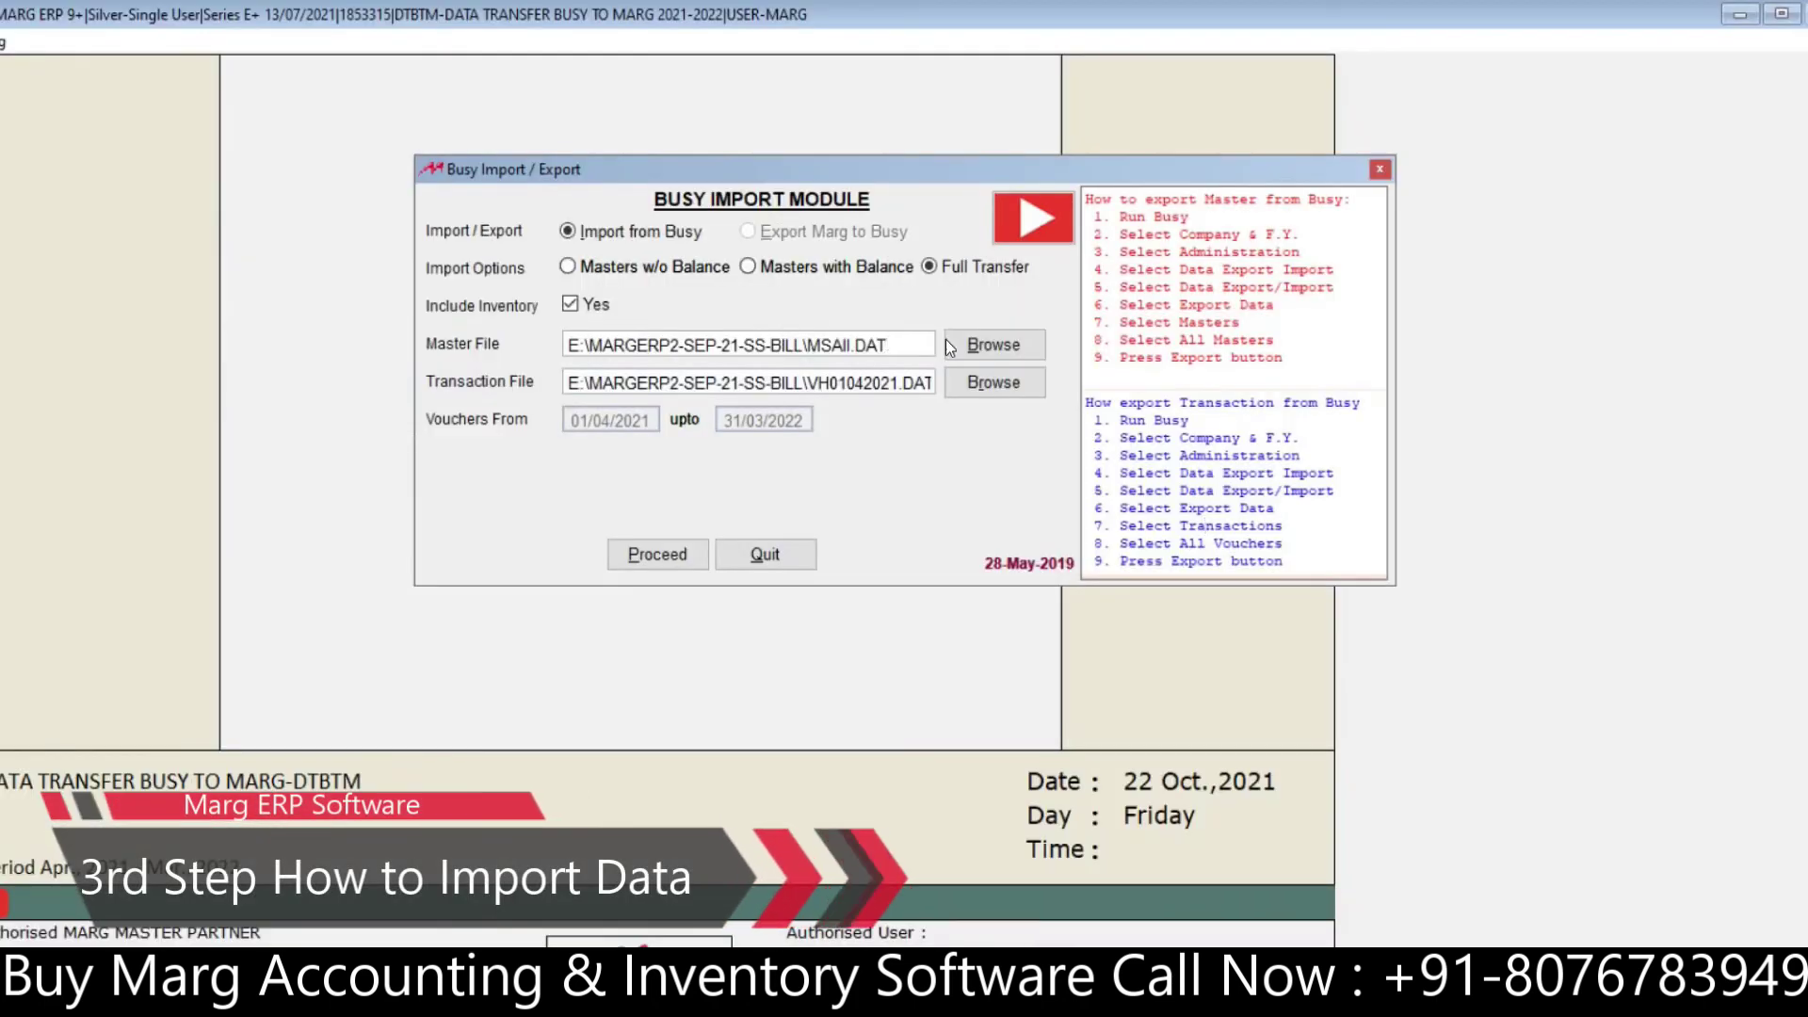
Step: In Marg ERP's Busy Import Module, choose HI_20210930_MSAll.DAT from the Data (D:) drive as the master file
left_click(975, 343)
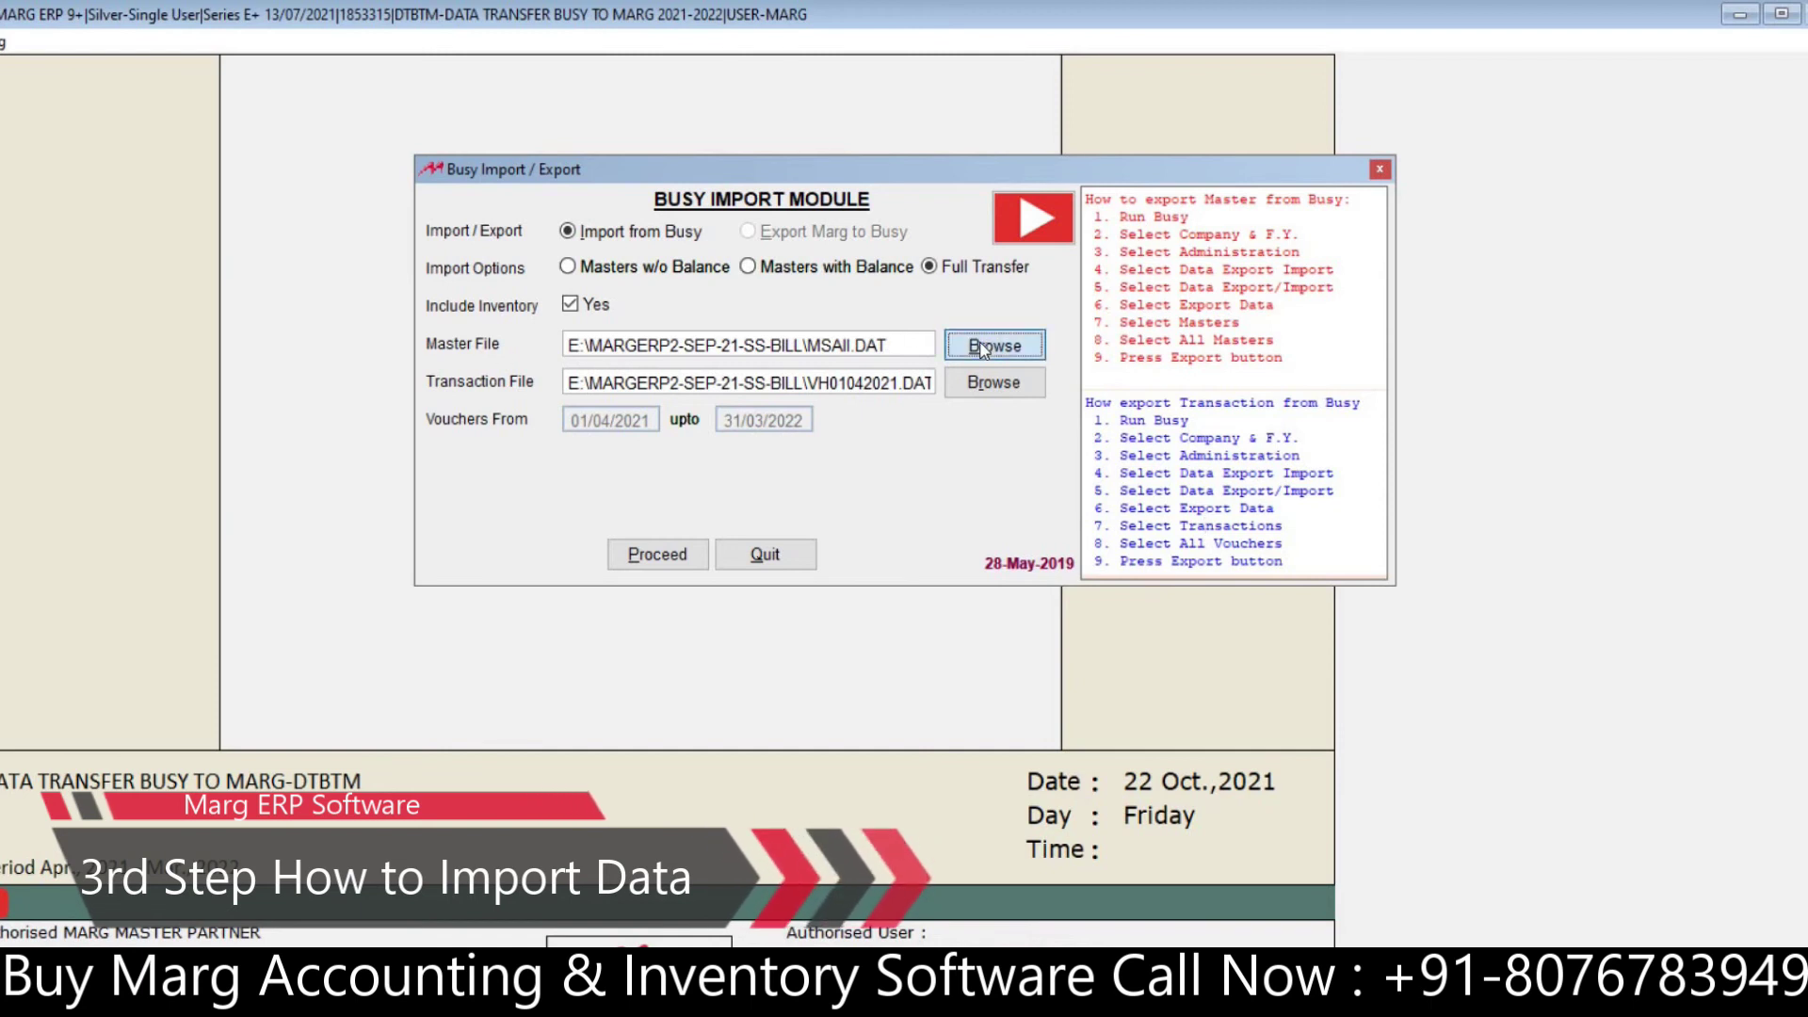
left_click(633, 622)
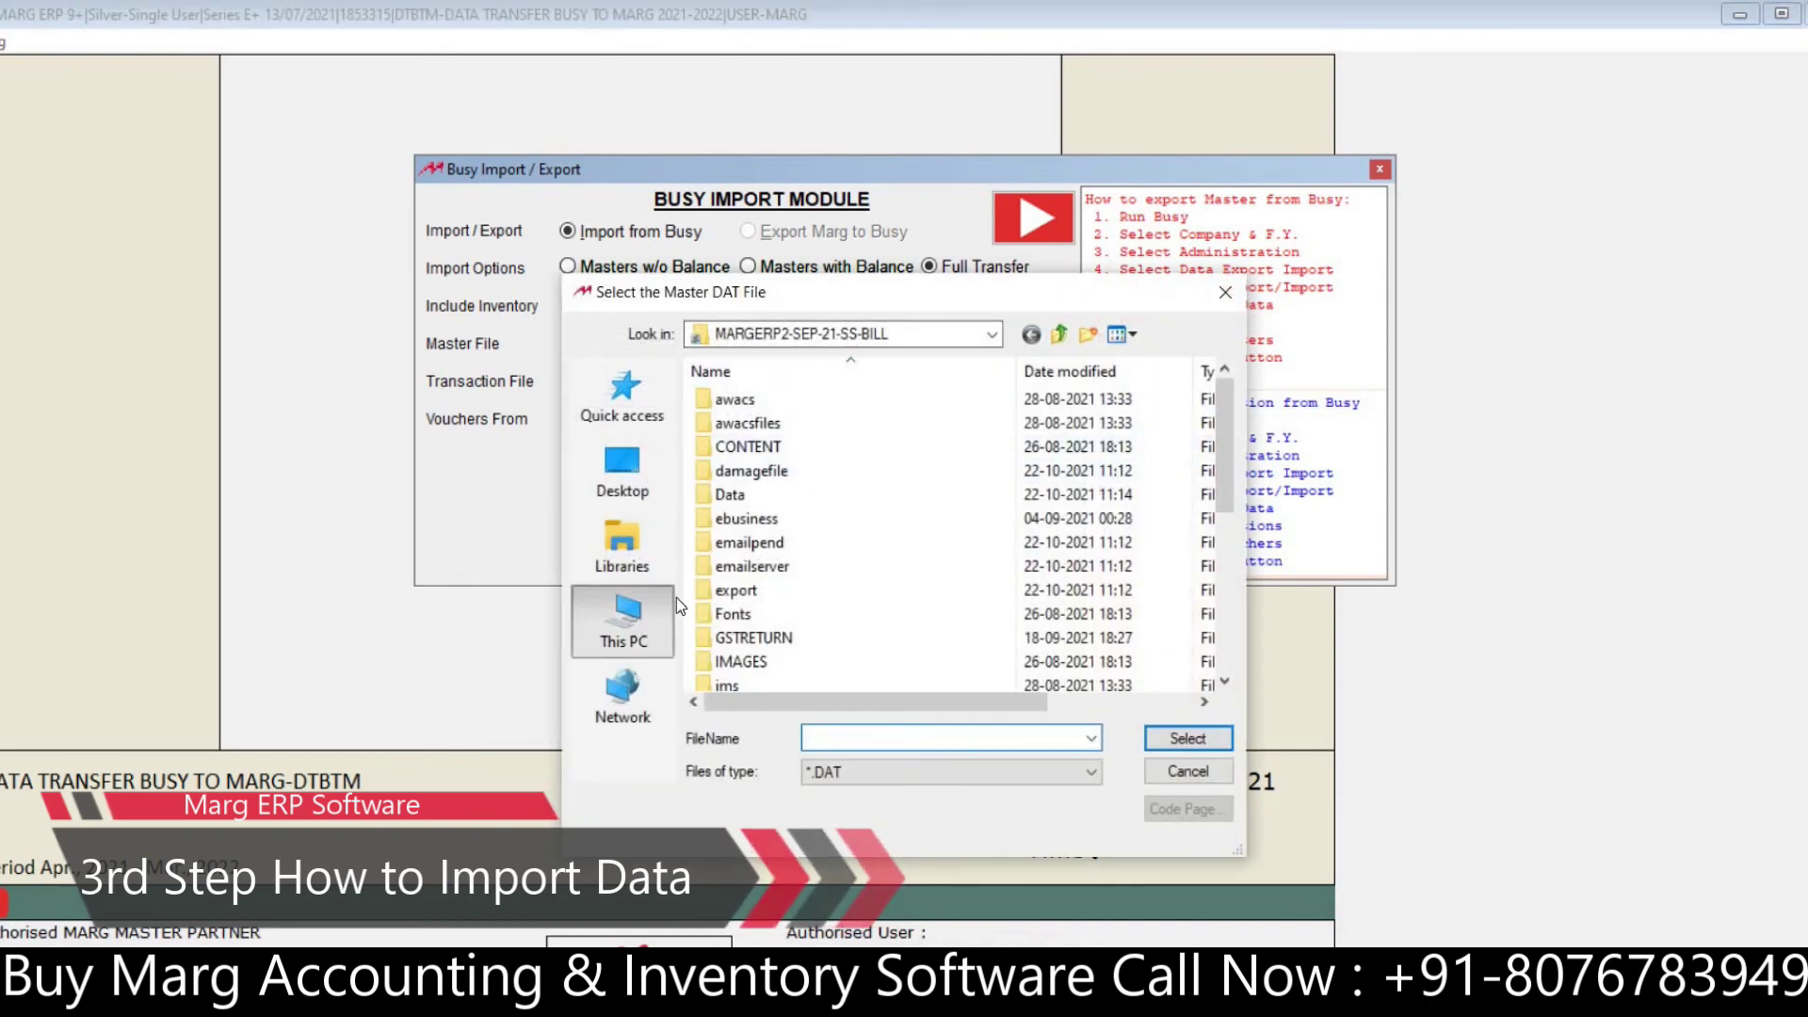
double_click(841, 606)
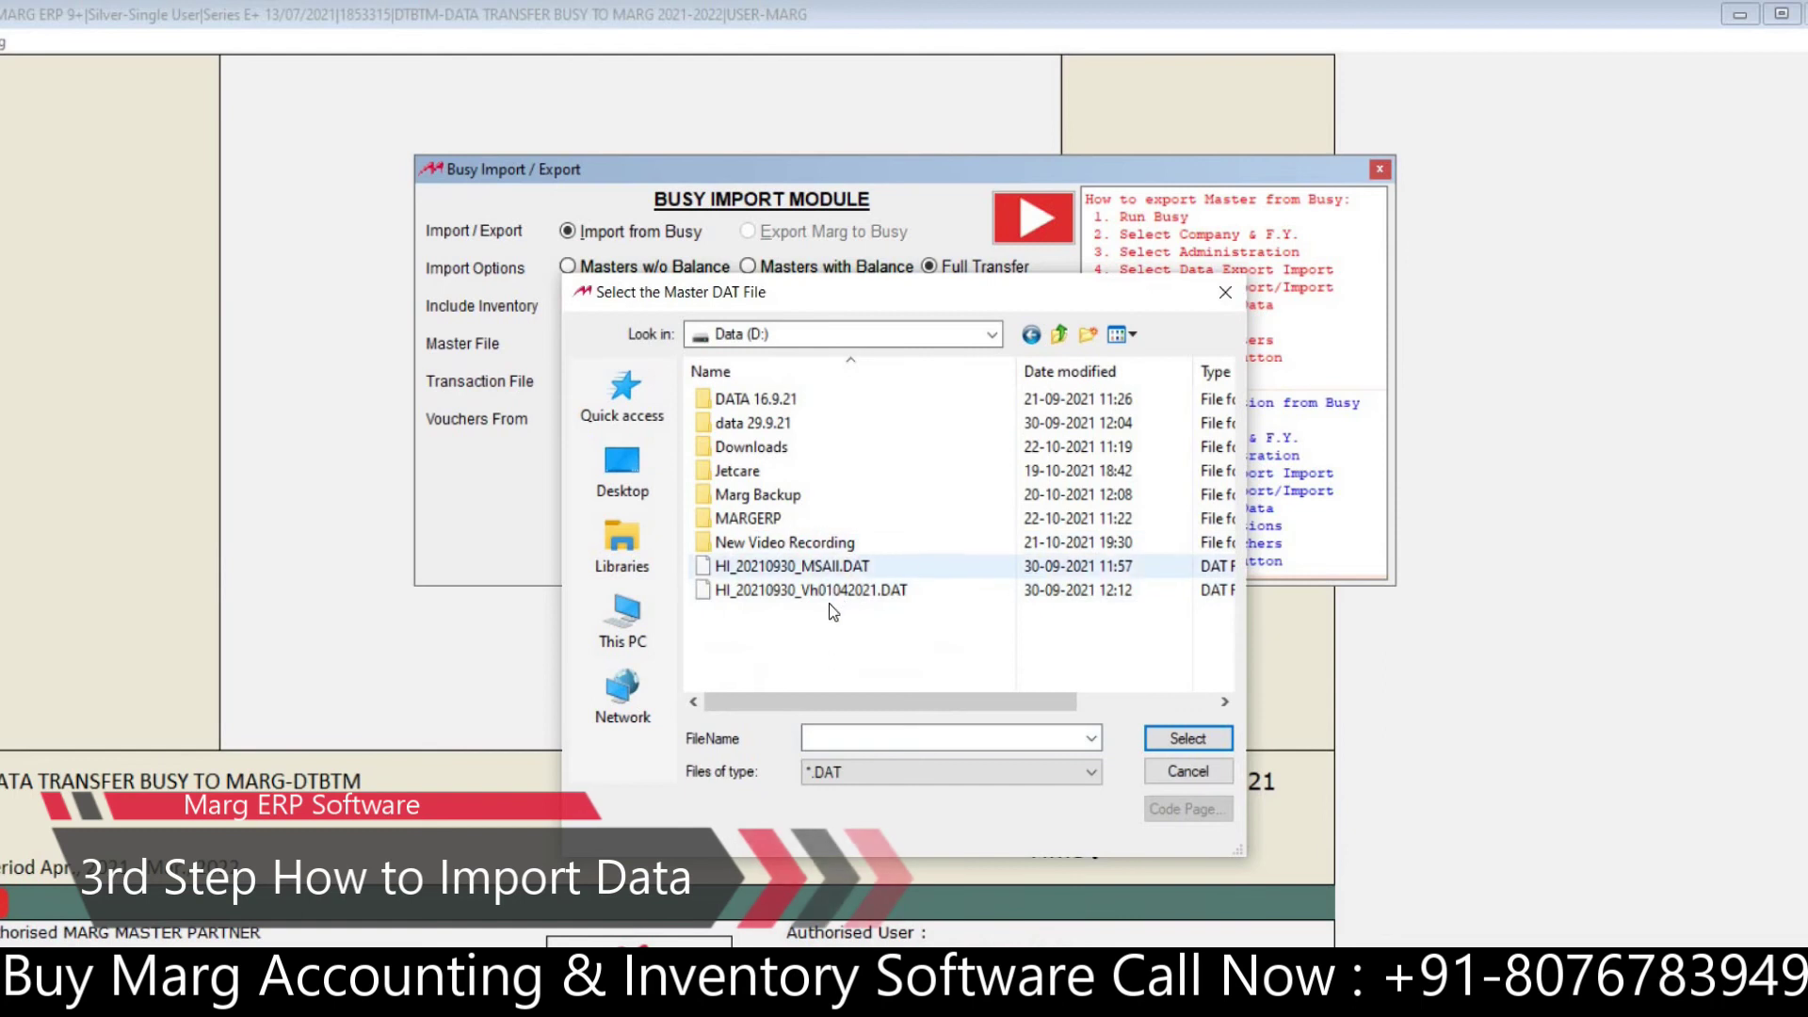
left_click(887, 567)
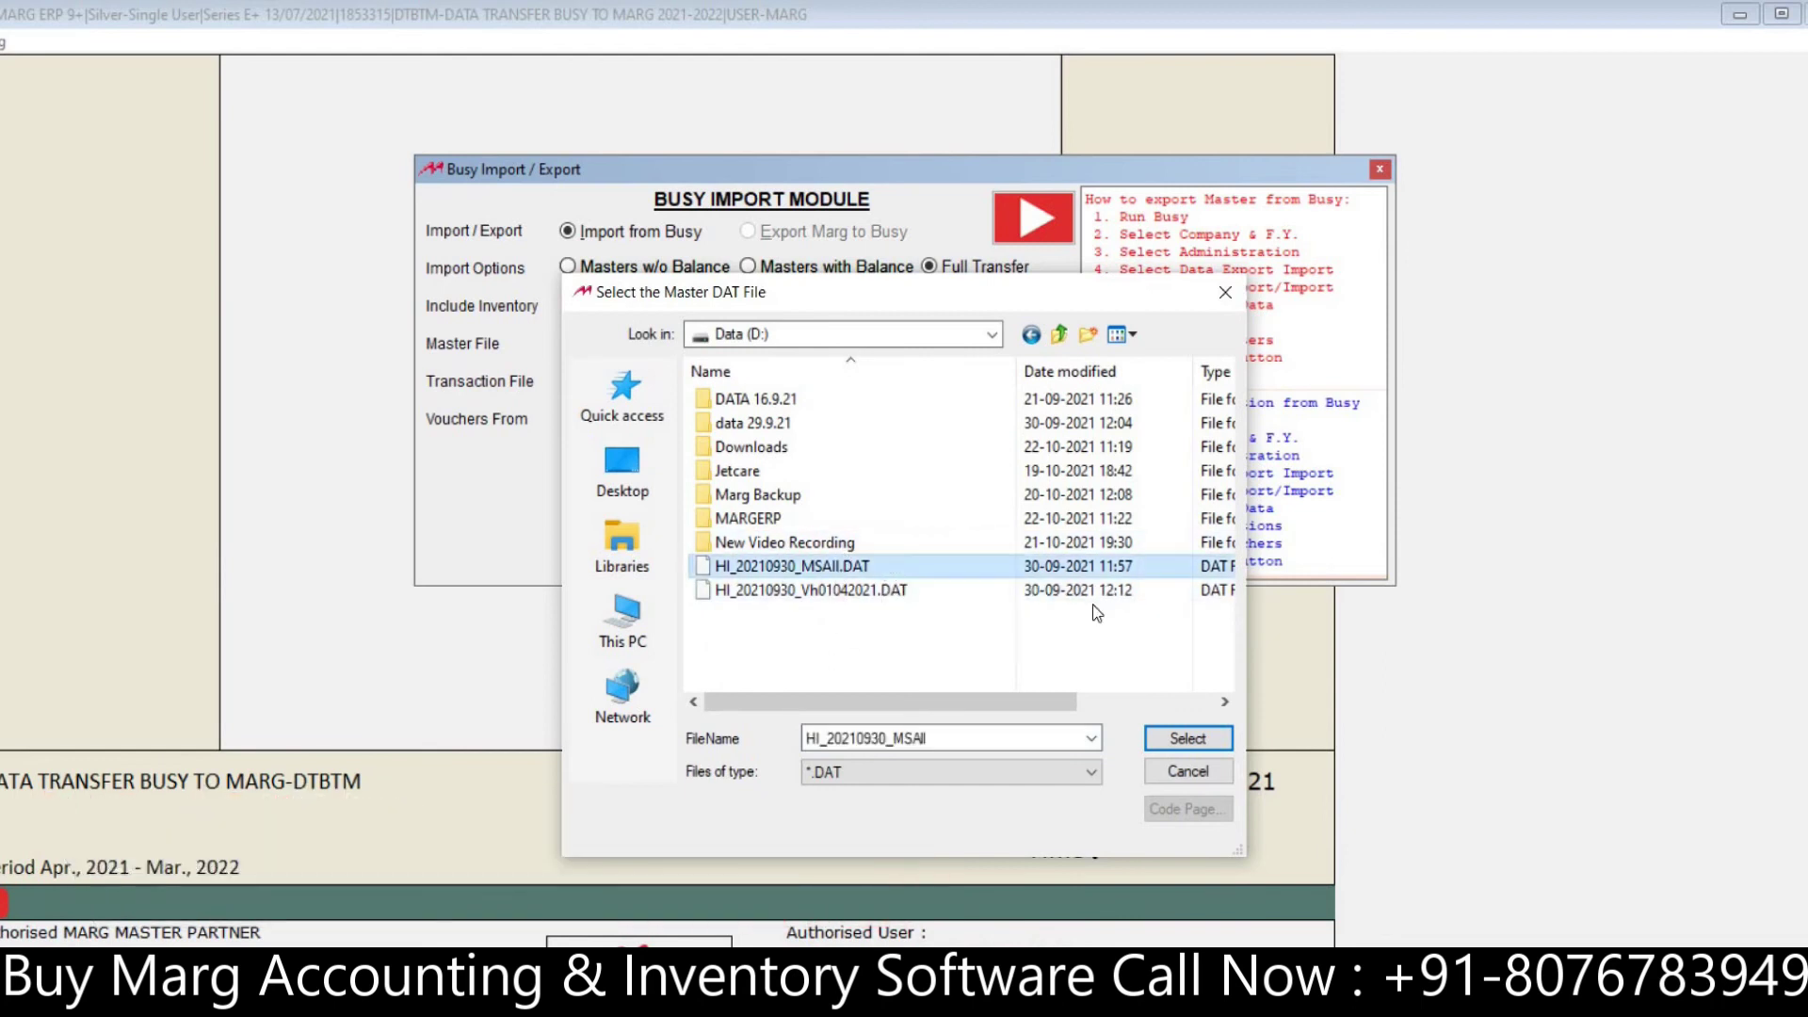
left_click(1188, 739)
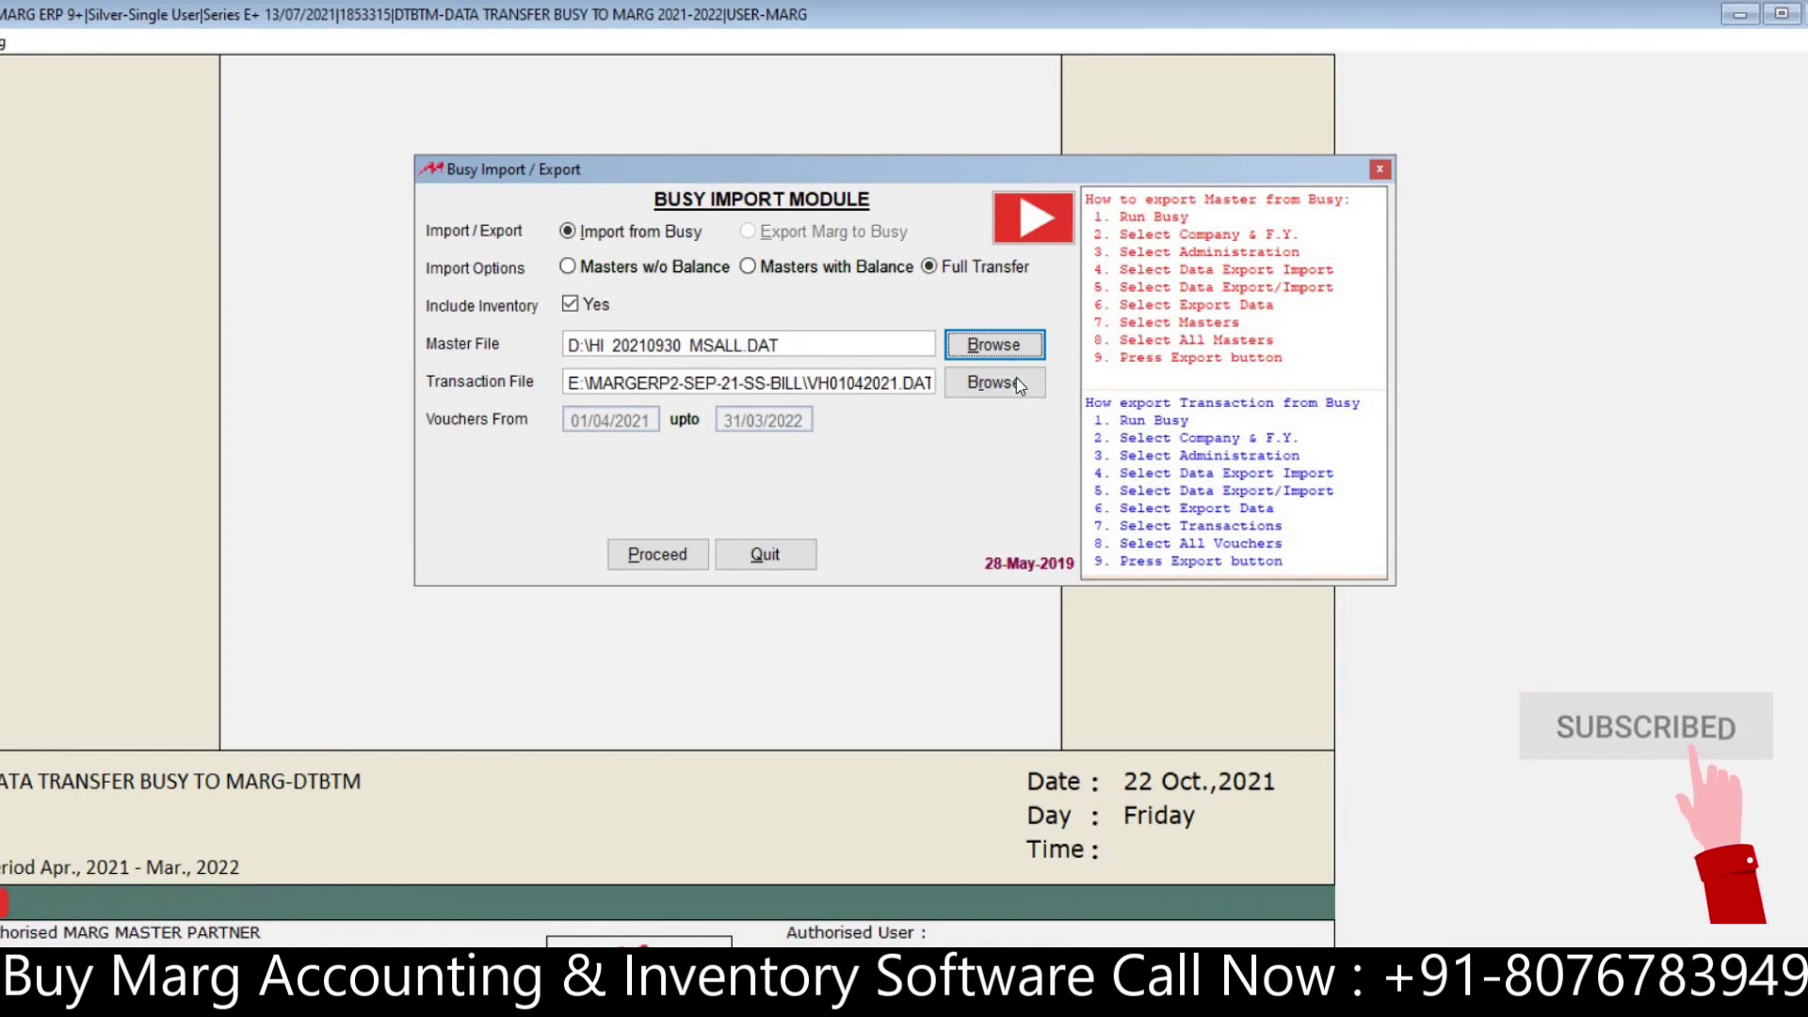
Step: Choose HI_20210930_Vh01042021.DAT from the Data (D:) drive as the transaction file and start the import
left_click(1008, 387)
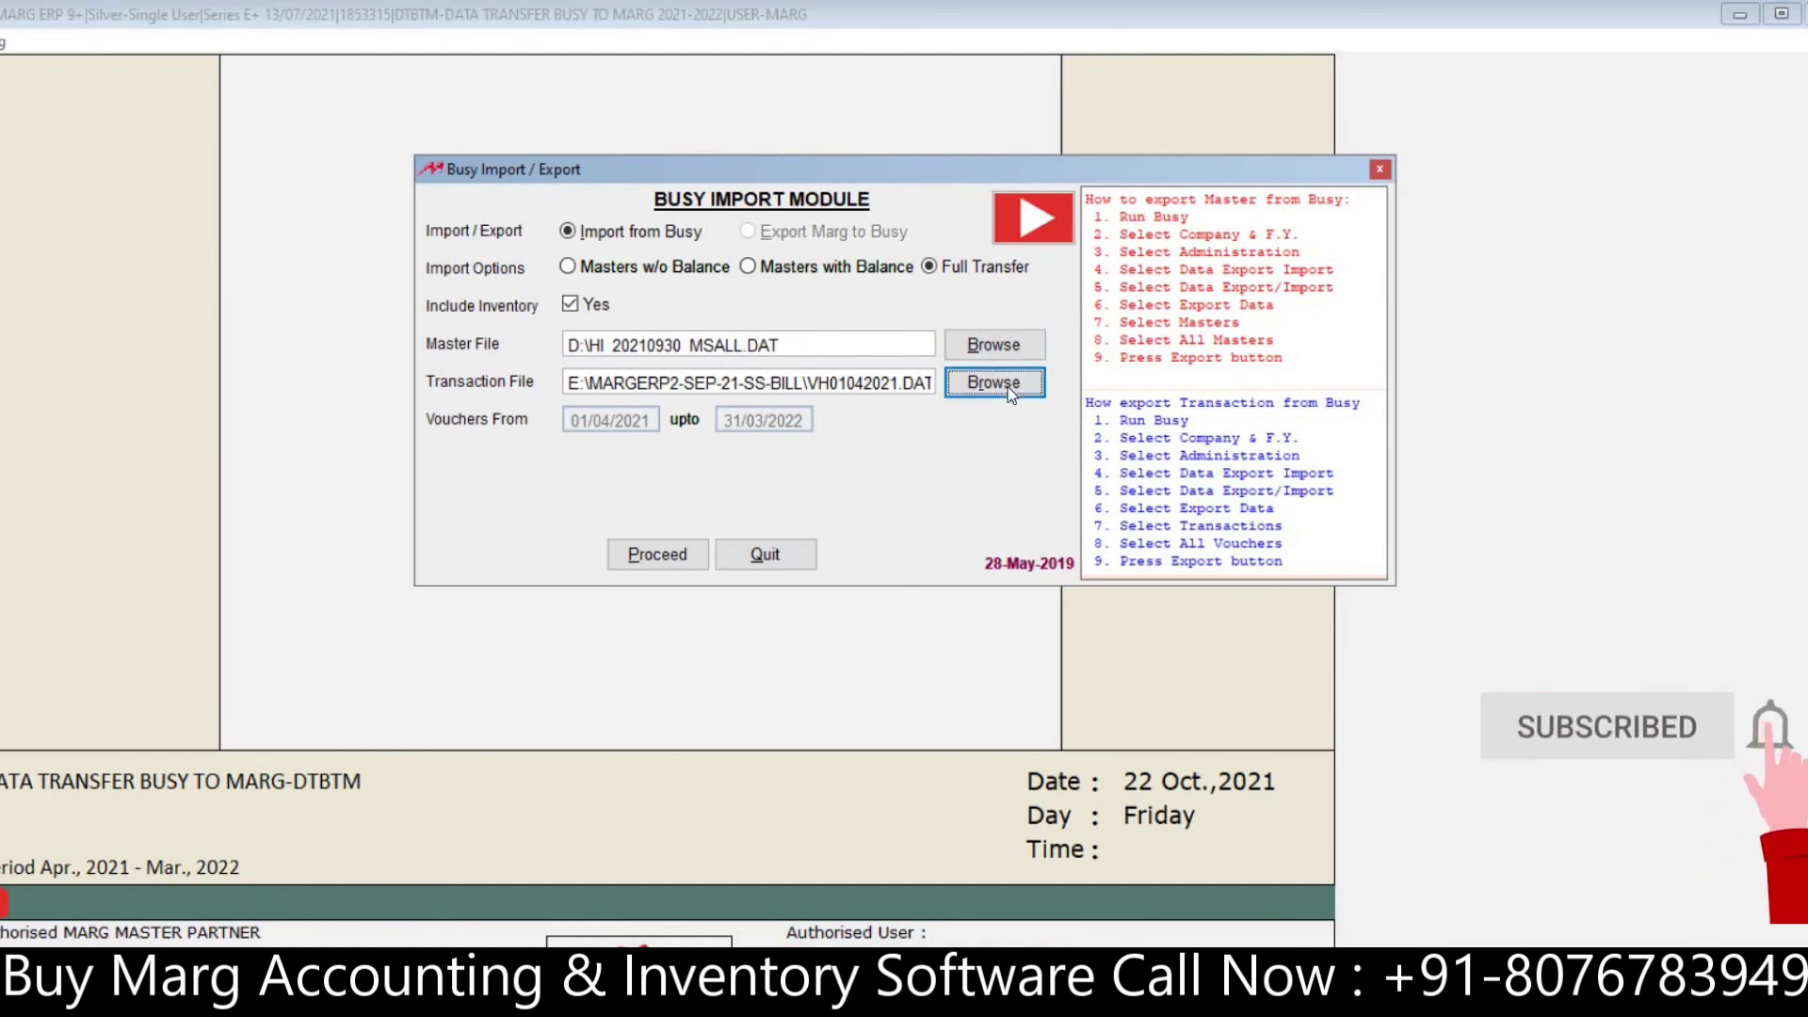
left_click(810, 590)
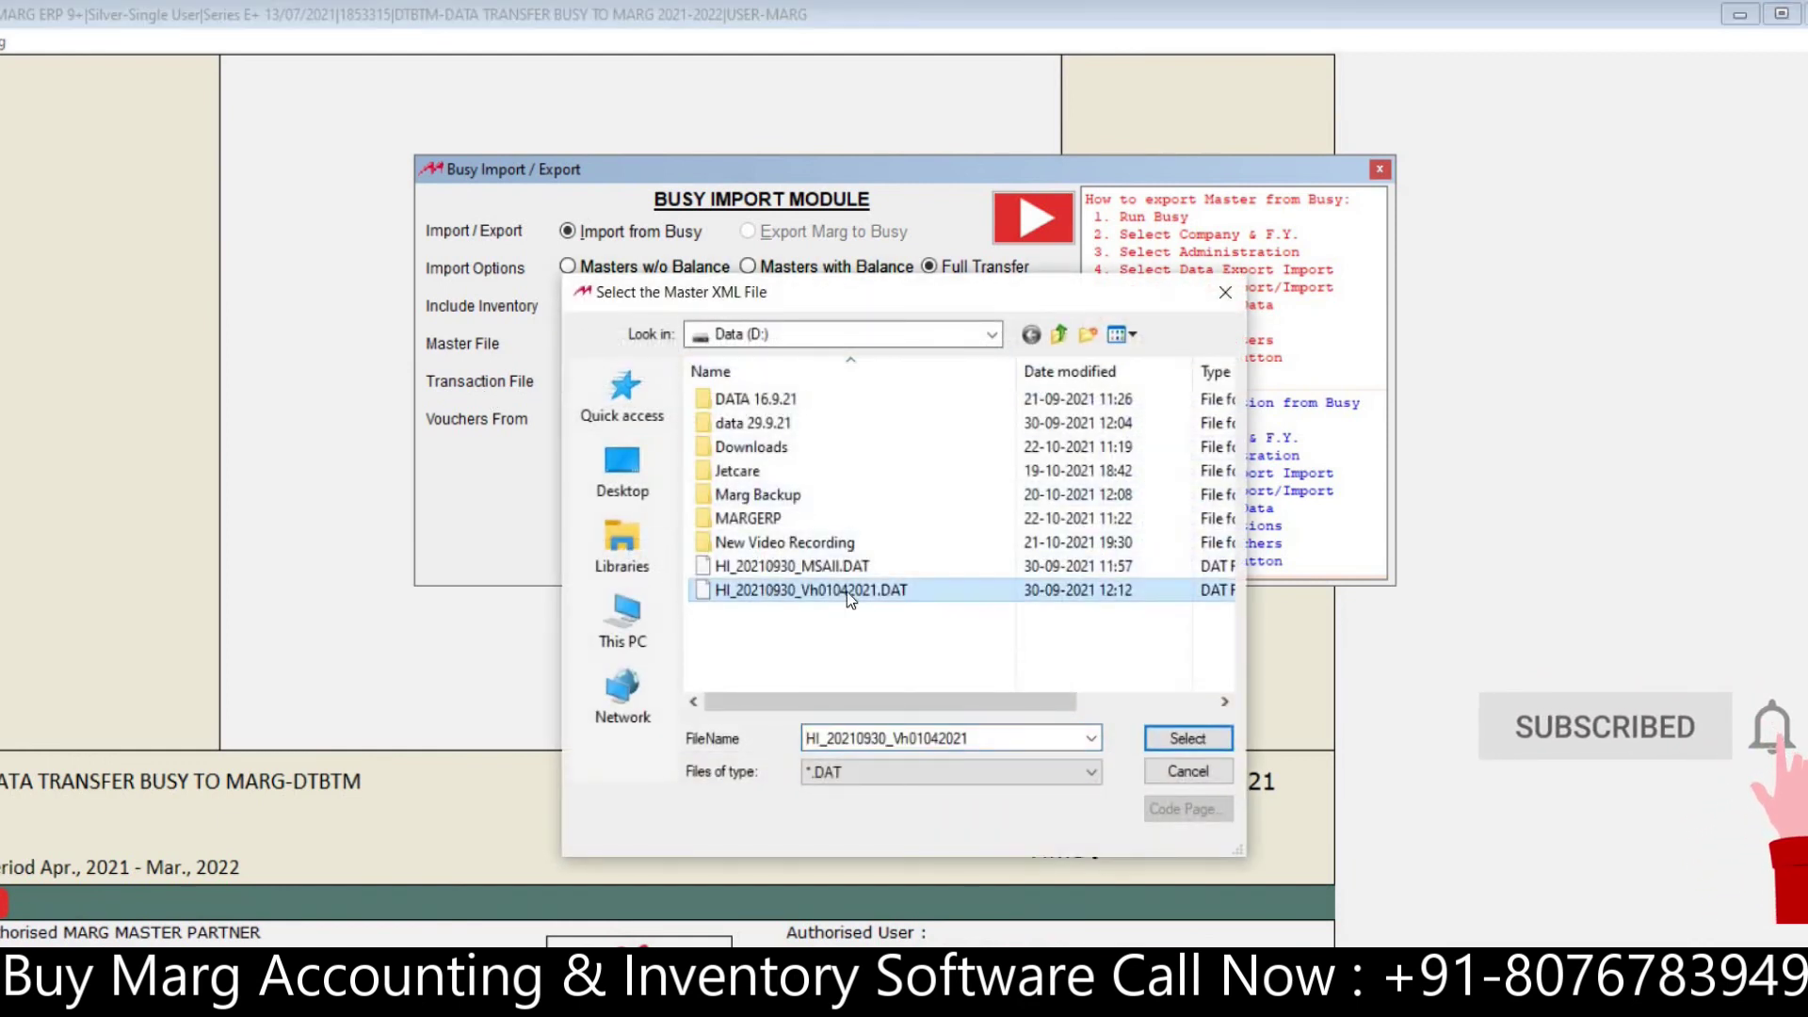
left_click(1166, 743)
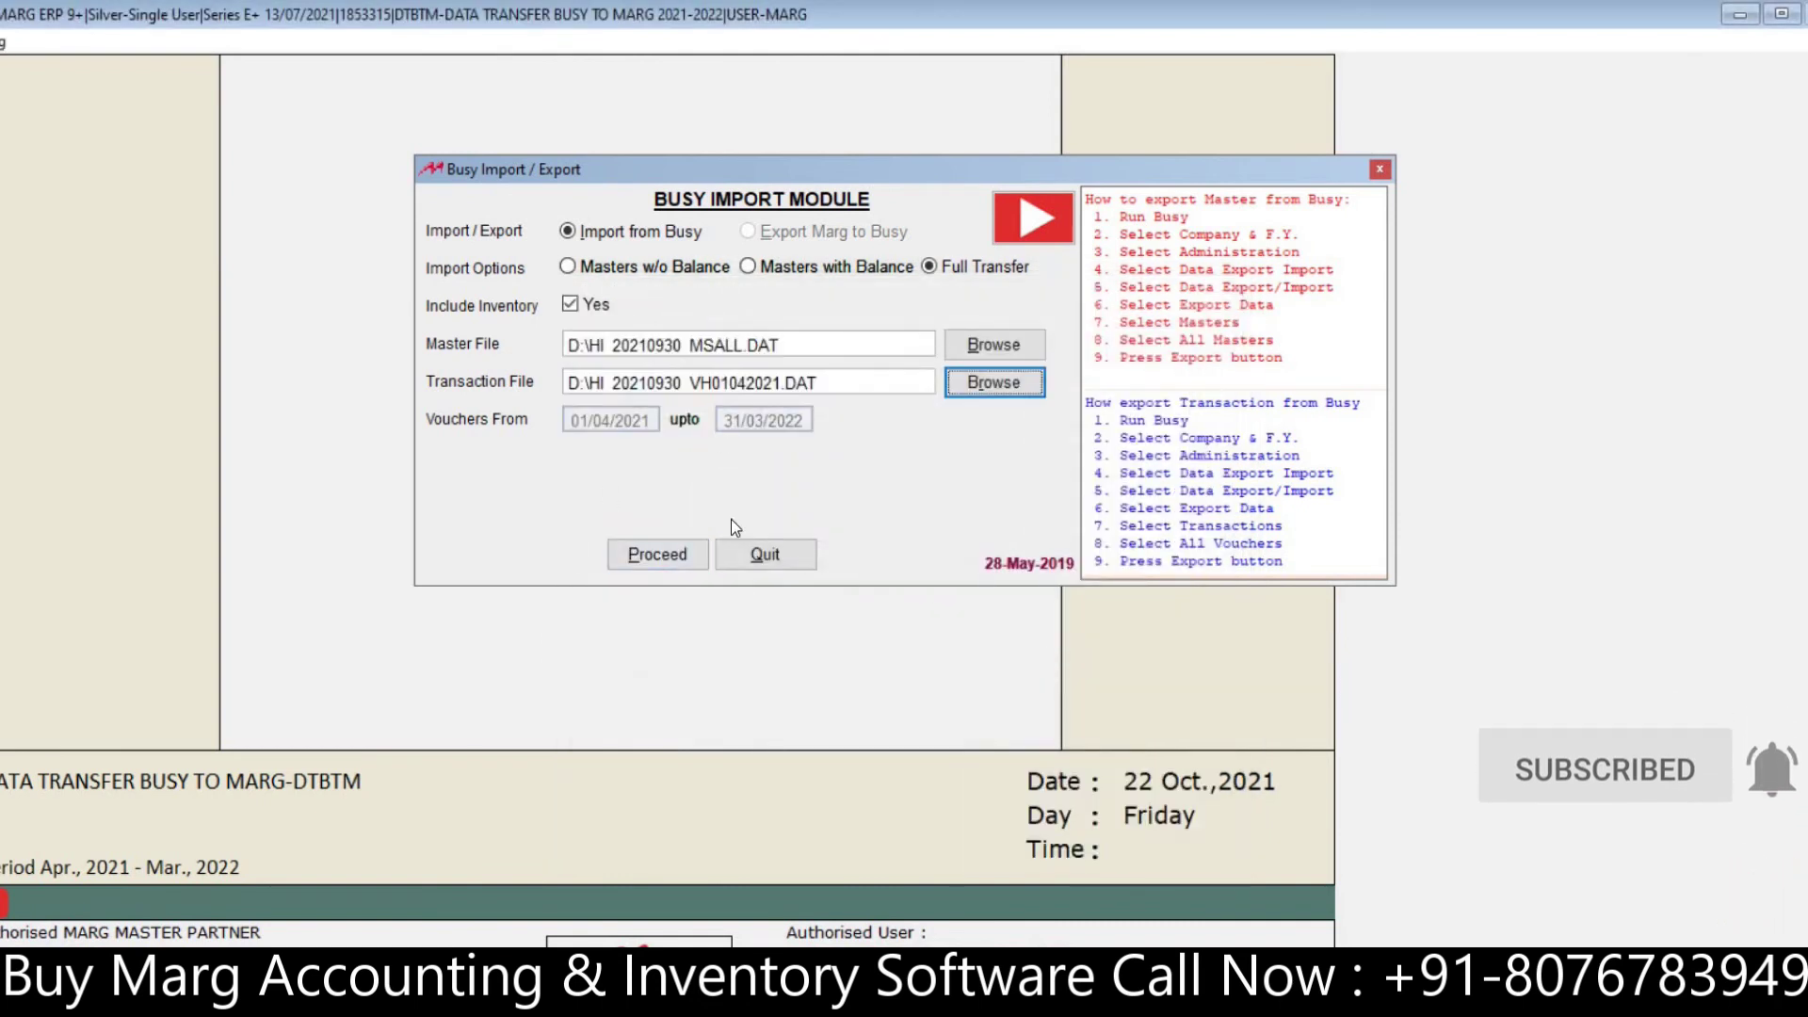
left_click(667, 561)
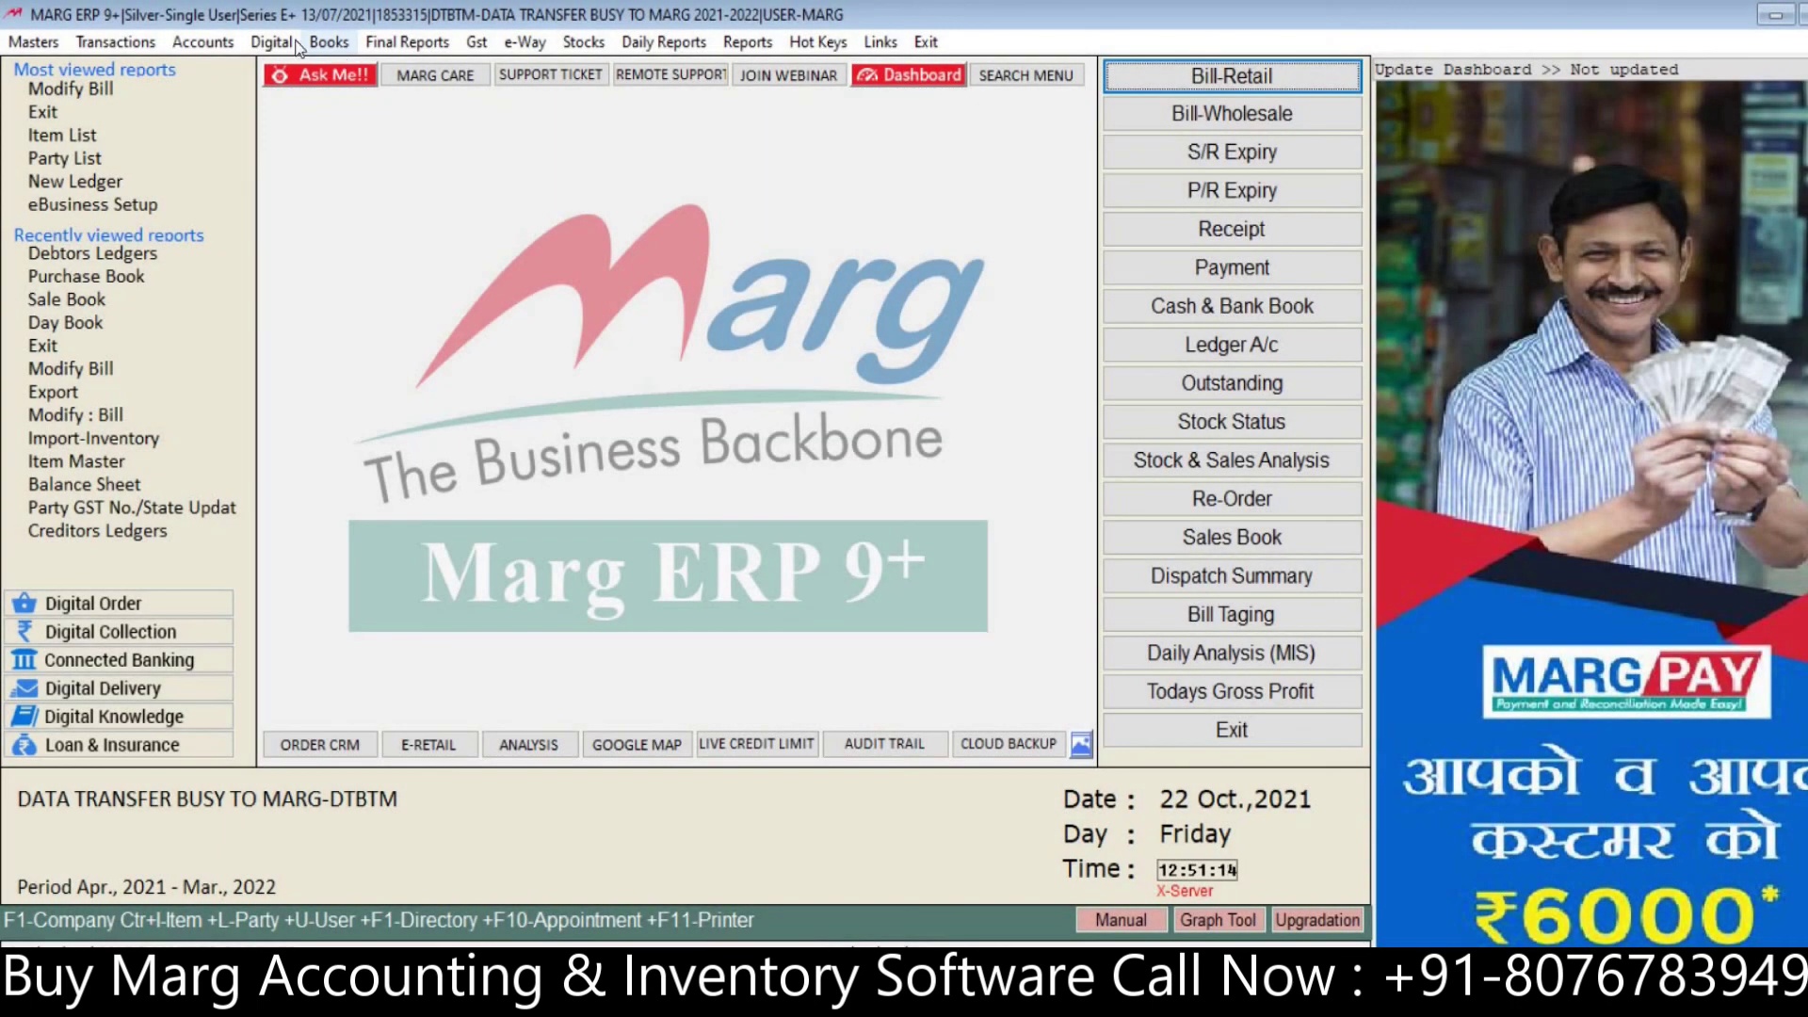
Step: Open the Day Book for the period from 01/04/2021 to 29/09/2021 without restricting it to a selected ledger
left_click(332, 43)
mouse_move(528, 118)
left_click(743, 128)
type("0")
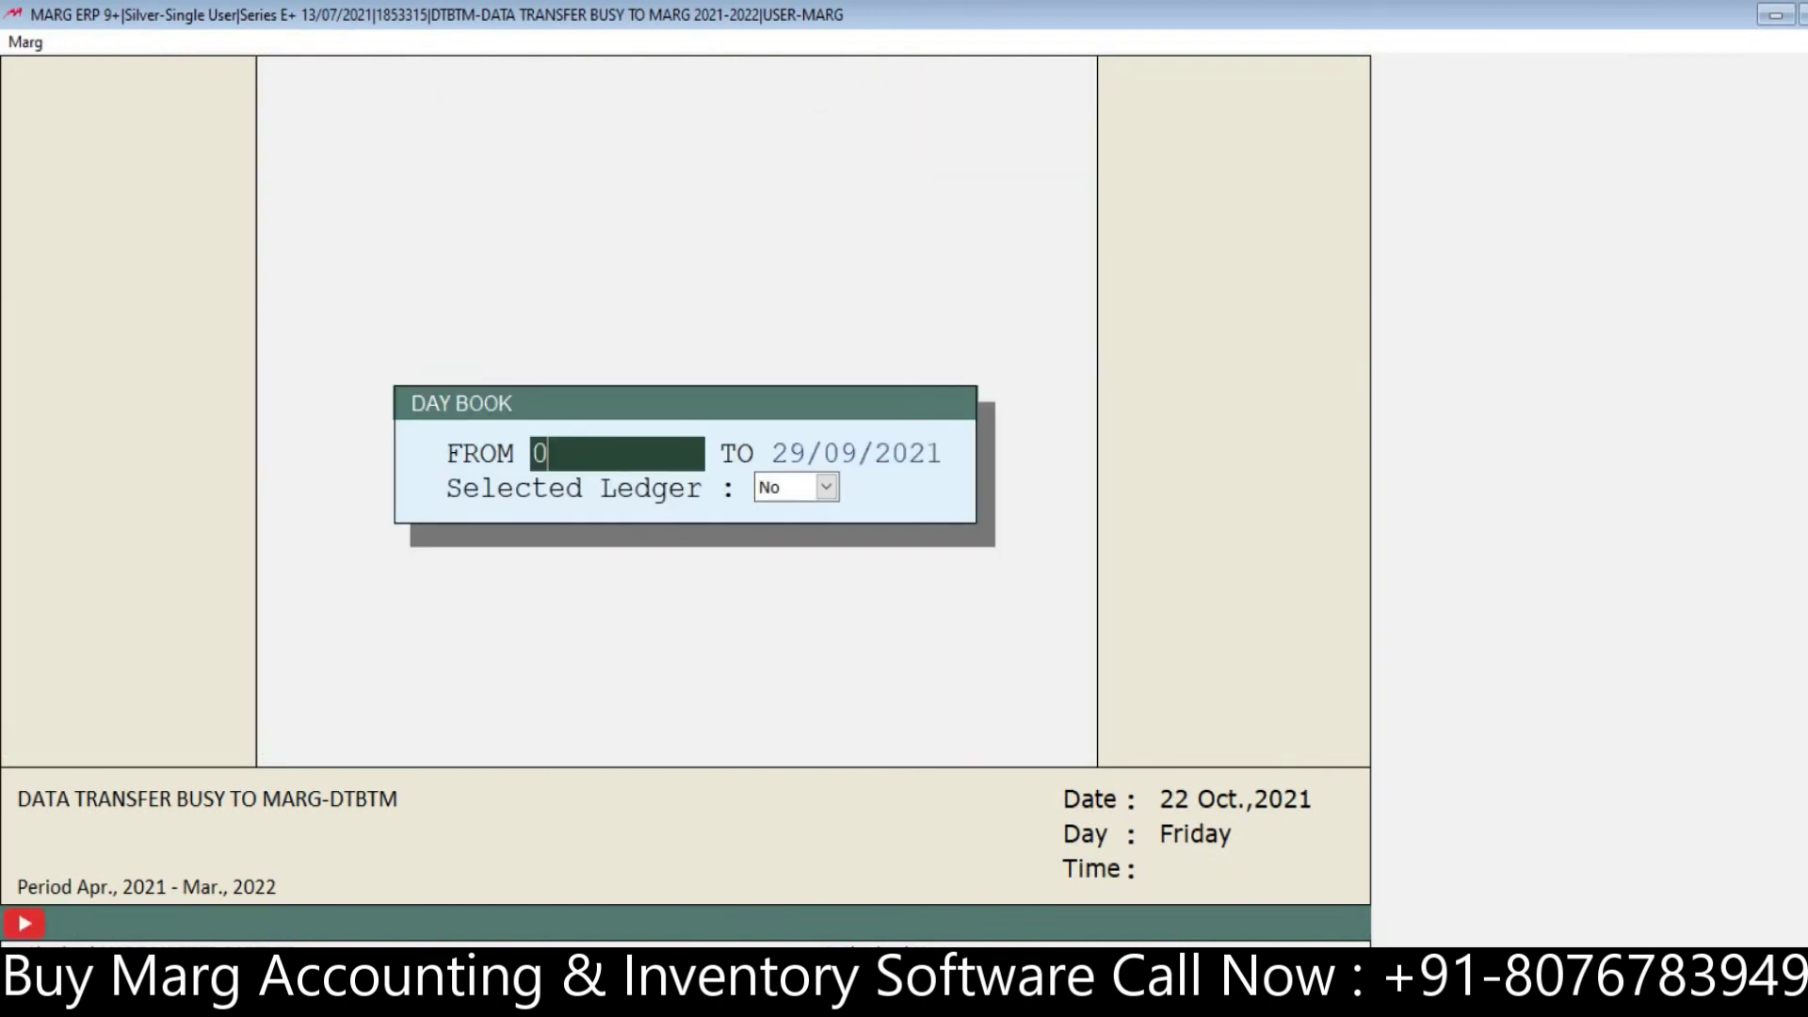
type("1/04")
key("Return")
key("Return")
key("Return")
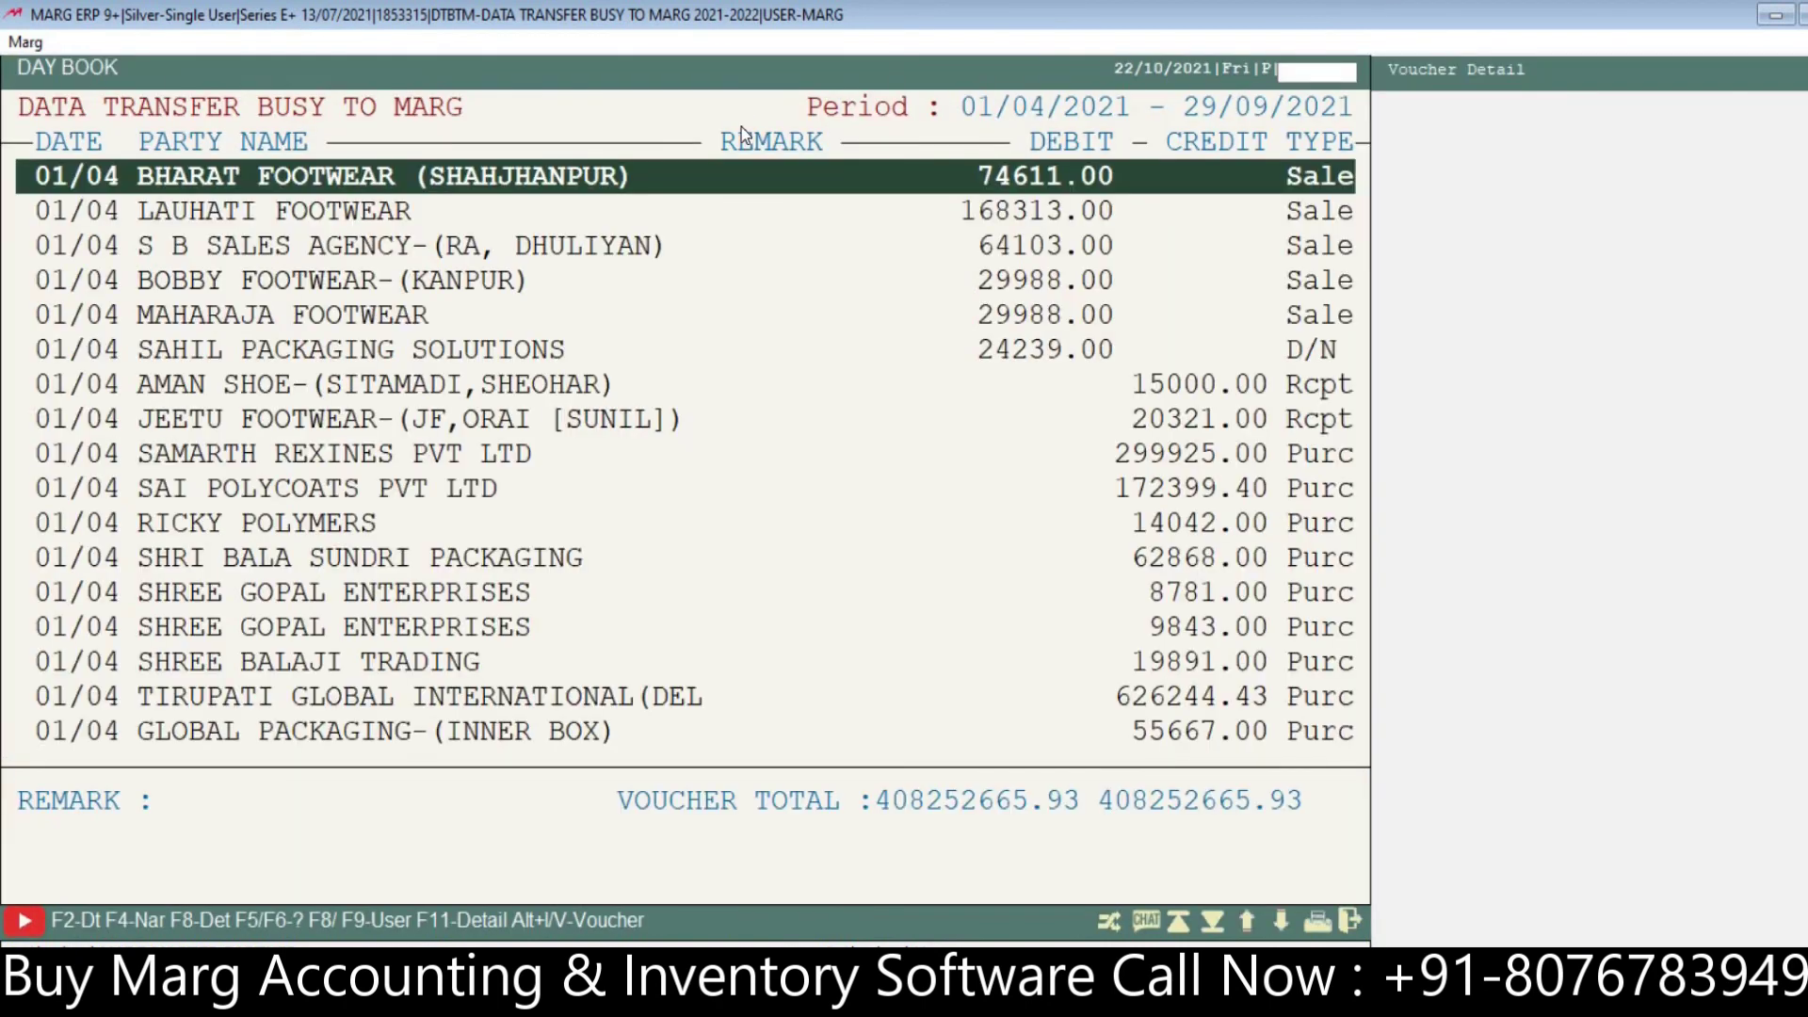
Step: Examine the imported vouchers in the Day Book, checking dates, parties, amounts and voucher types from 01/04 onwards, and close the report
key("Down")
key("Down")
key("Down")
key("Down")
key("Down")
key("Down")
key("Down")
key("Down")
key("Down")
key("Down")
key("Down")
key("Down")
key("Down")
key("Down")
key("Down")
key("Down")
key("Down")
key("Down")
key("Down")
key("Down")
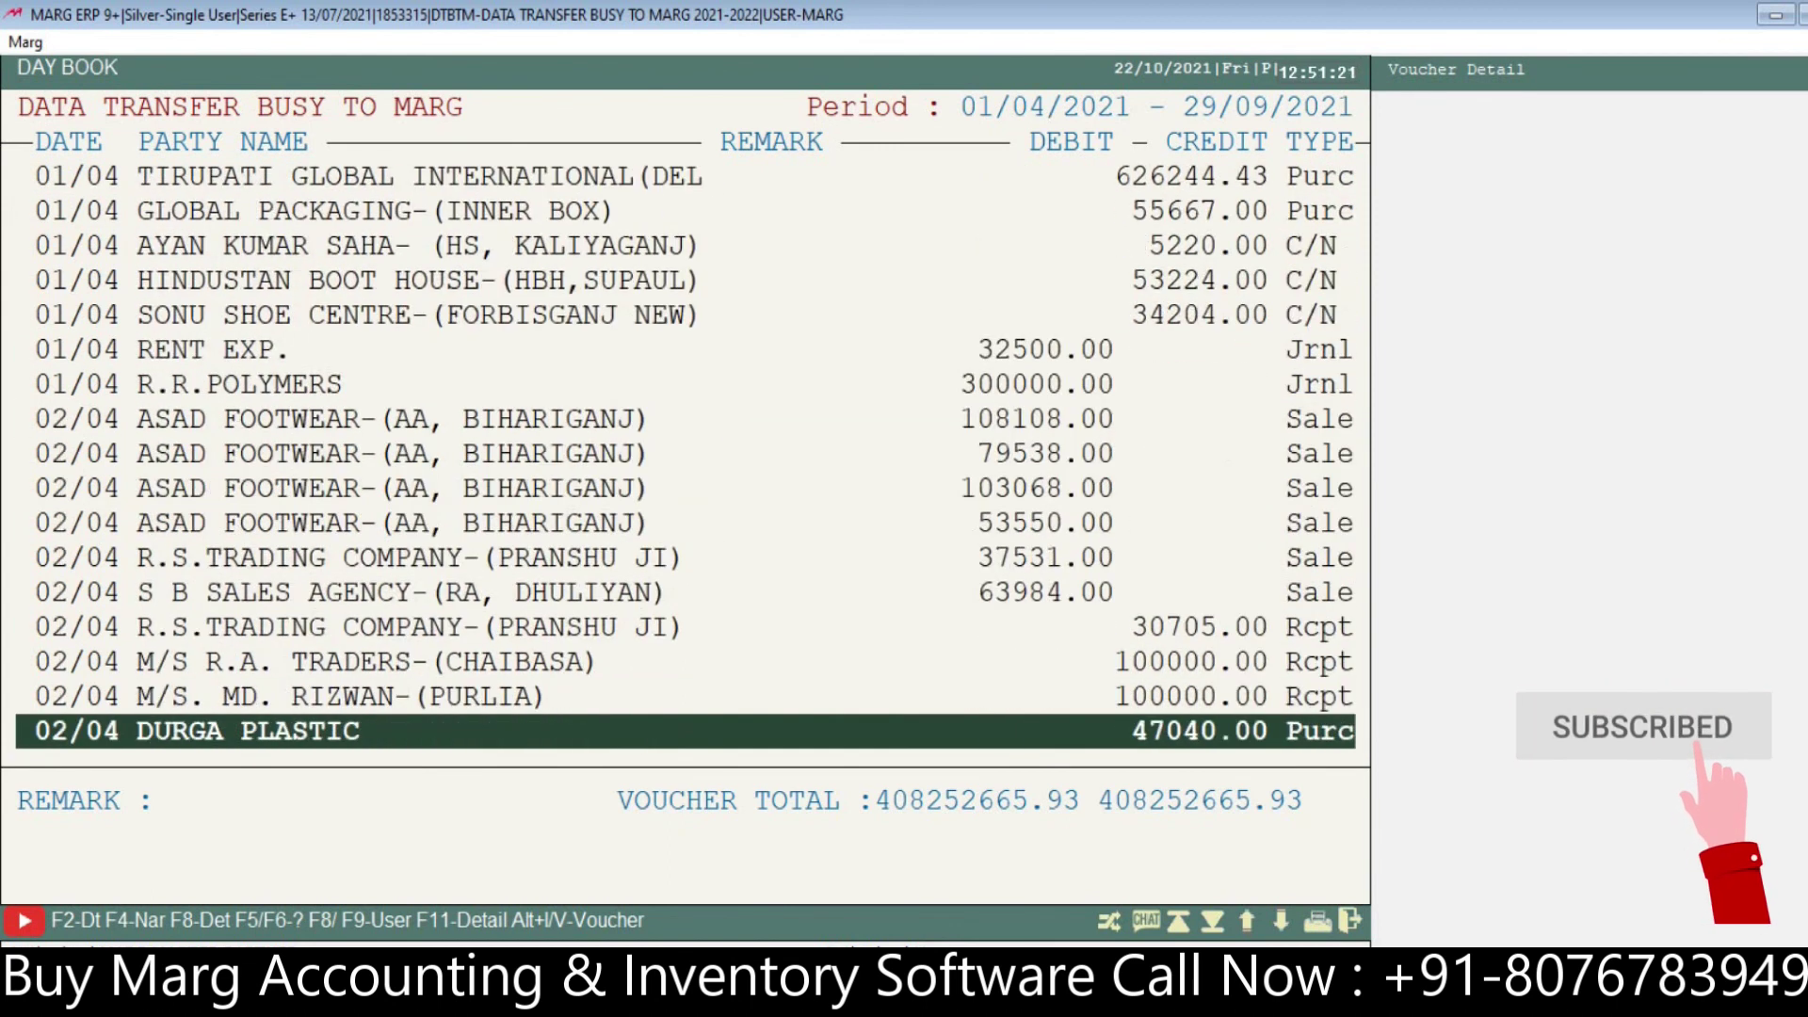
key("Down")
key("Down")
key("Down")
key("Down")
key("Down")
key("Down")
key("Down")
key("Down")
key("Down")
key("Down")
key("Down")
key("Down")
key("Down")
key("Down")
key("Down")
key("Down")
key("Up")
left_click(1268, 339)
left_click_drag(1269, 337, 1333, 246)
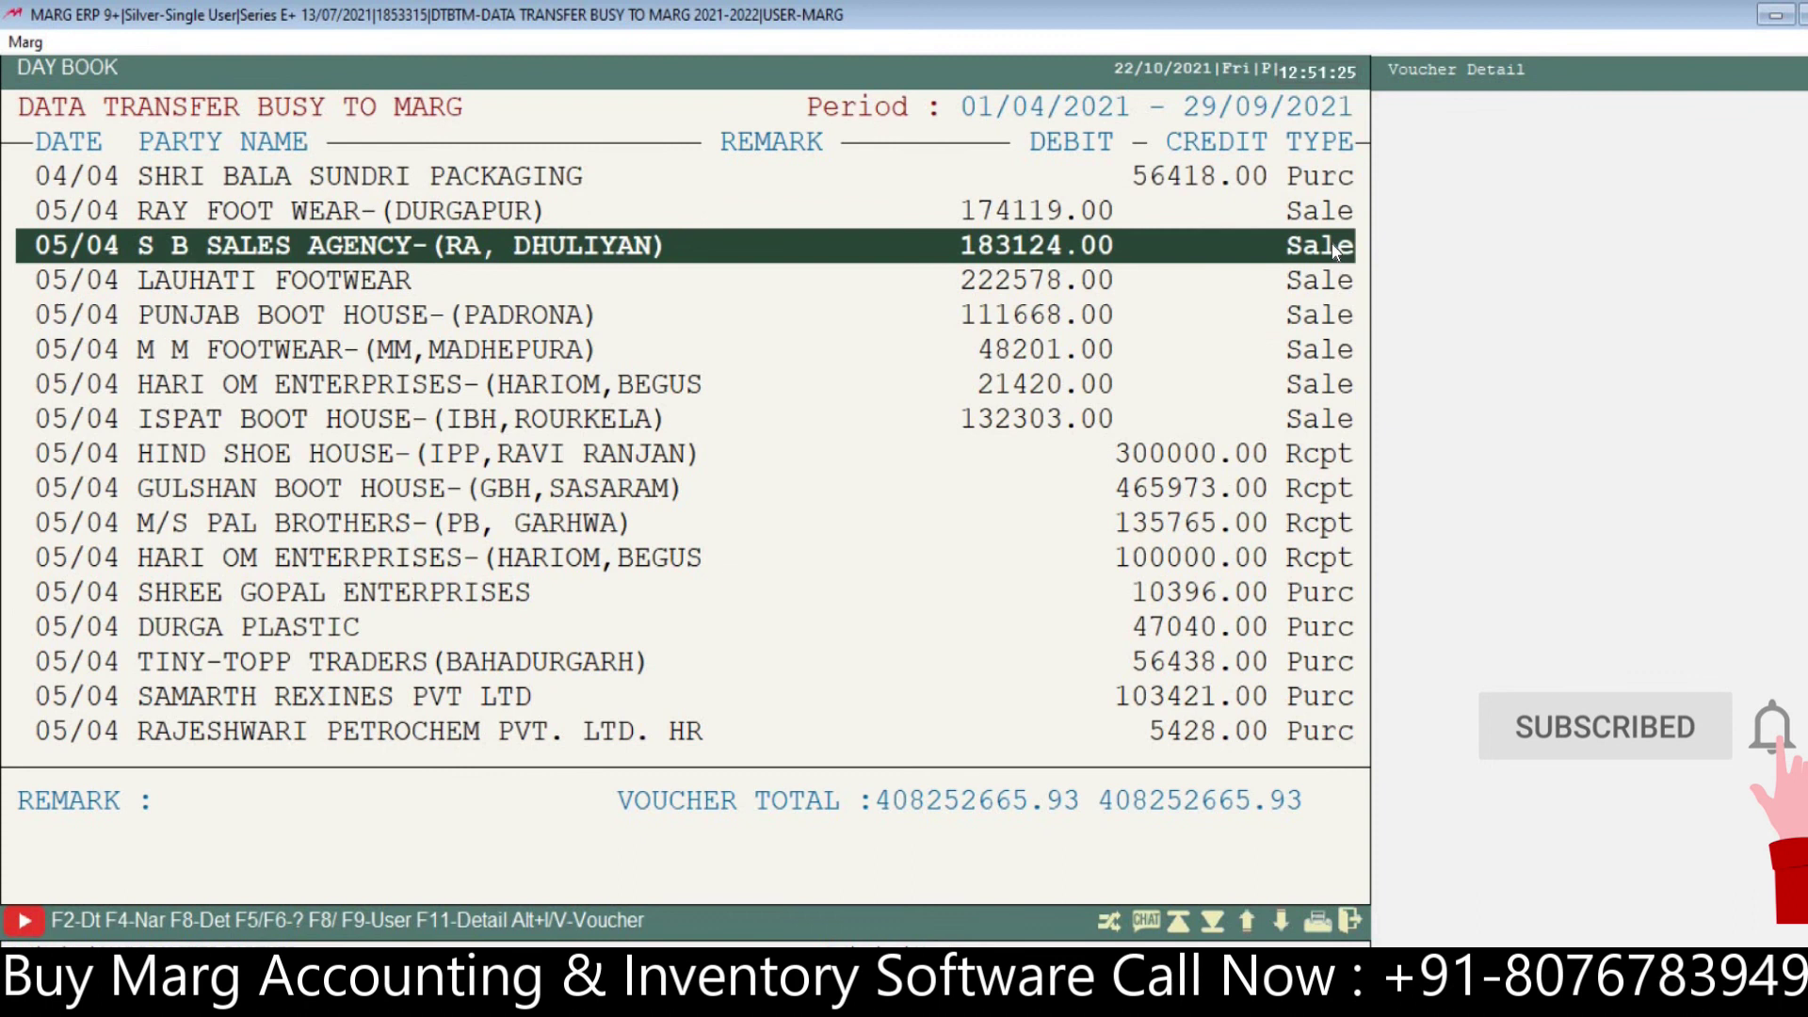
key("Down")
key("Down")
key("Down")
key("Down")
key("Down")
key("Down")
key("Down")
key("Down")
key("Down")
key("Down")
key("Down")
key("Down")
key("Down")
key("Down")
key("Down")
key("Down")
key("Down")
key("Down")
key("Down")
key("Down")
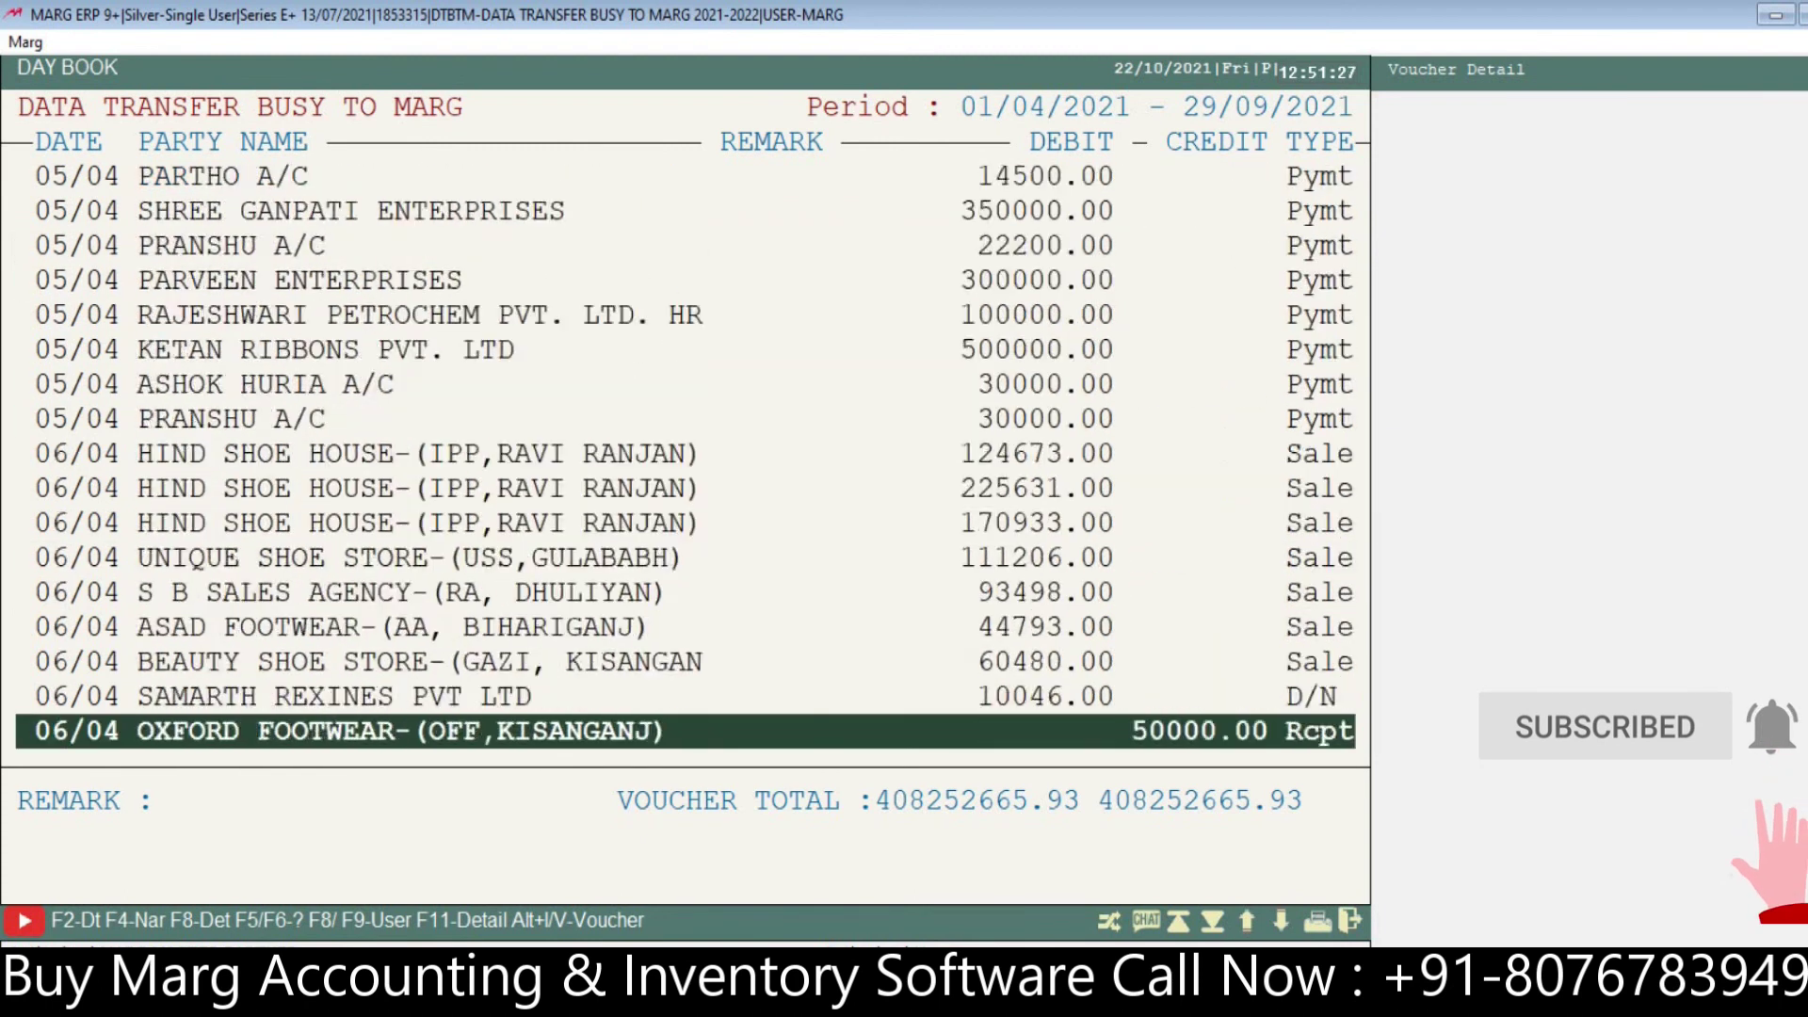
key("Down")
key("Down")
key("Down")
key("Down")
key("Down")
key("Down")
key("Down")
key("Down")
key("Down")
key("Down")
key("Down")
key("Down")
key("Down")
key("Down")
key("Down")
key("Down")
key("Down")
key("Down")
key("Down")
key("Down")
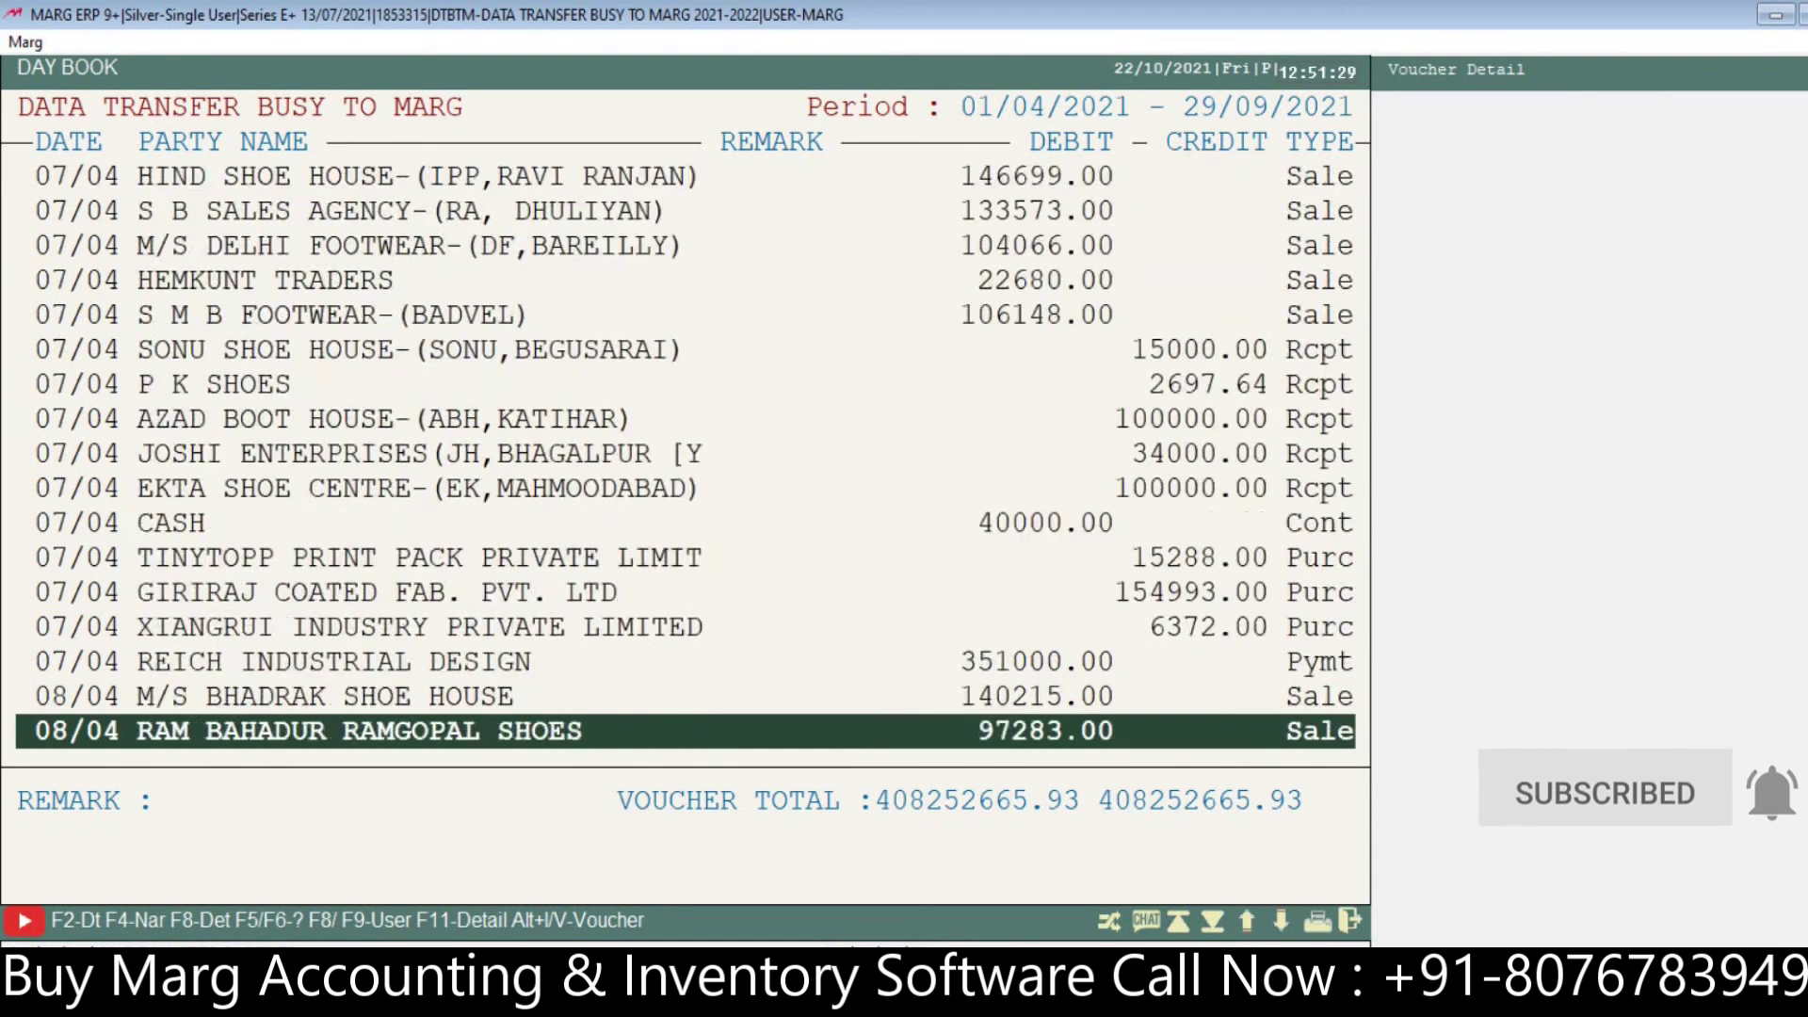
key("Down")
key("Down")
key("Down")
key("Down")
key("Down")
key("Down")
key("Down")
key("Down")
key("Down")
key("Down")
key("Down")
key("Down")
key("Down")
key("Down")
key("Down")
key("Down")
key("Down")
key("Down")
key("Down")
key("Down")
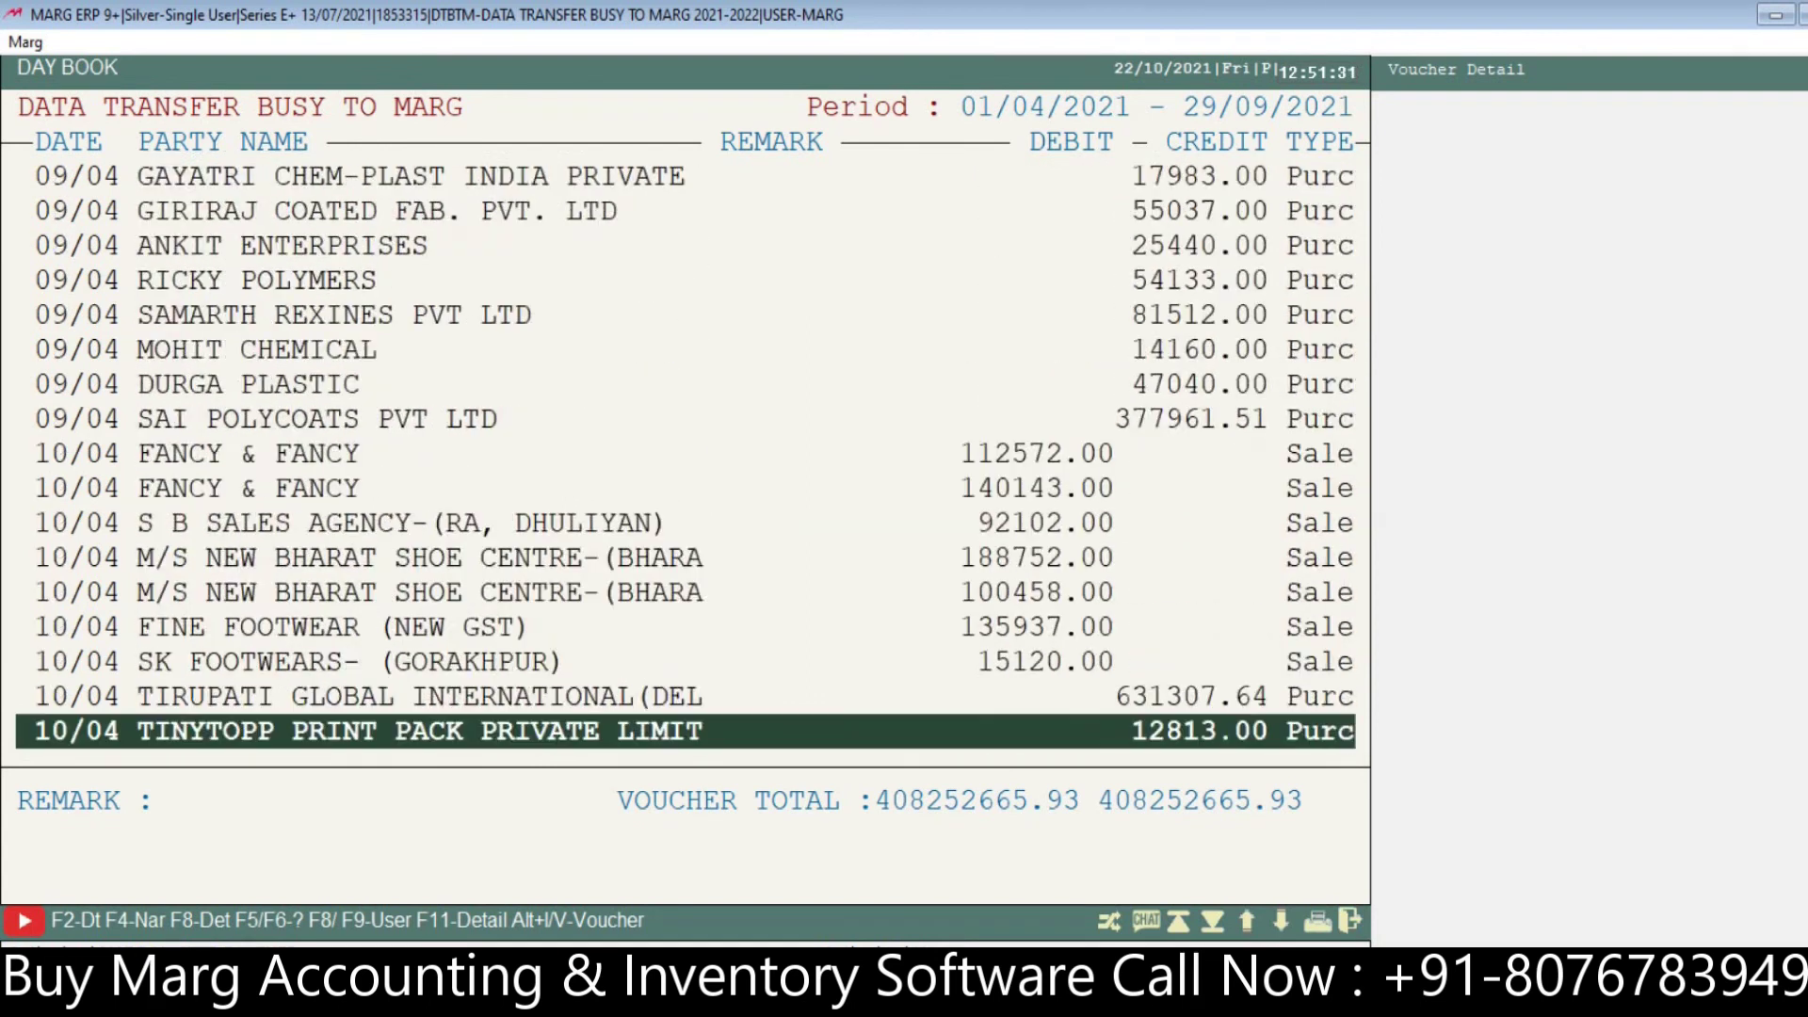
key("Down")
key("Down")
key("Down")
key("Down")
key("Down")
key("Down")
key("Down")
key("Down")
key("Down")
key("Down")
key("Down")
key("Down")
key("Down")
key("Down")
key("Down")
key("Down")
key("Down")
key("Down")
key("Down")
key("Down")
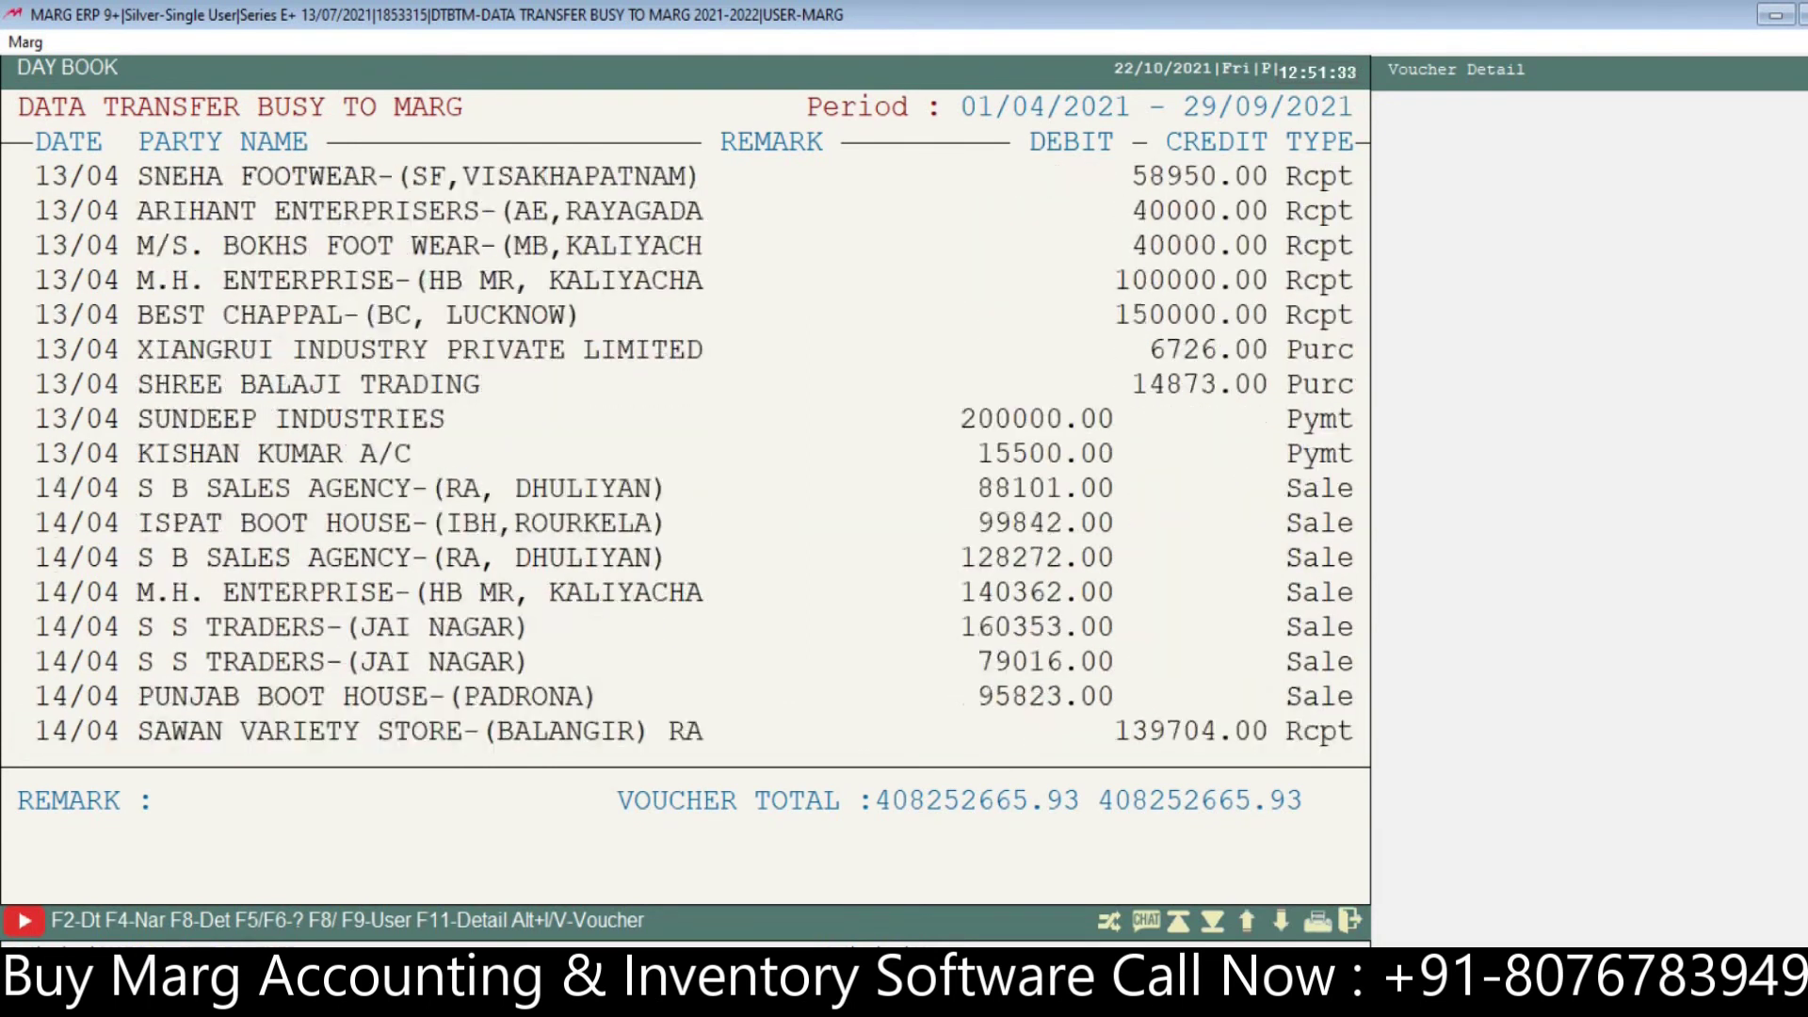
key("Down")
key("Down")
key("Down")
key("Down")
key("Down")
key("Down")
key("Down")
key("Down")
key("Down")
key("Down")
key("Down")
key("Down")
key("Down")
key("Down")
key("Down")
key("Down")
key("Down")
key("Down")
key("Down")
key("Escape")
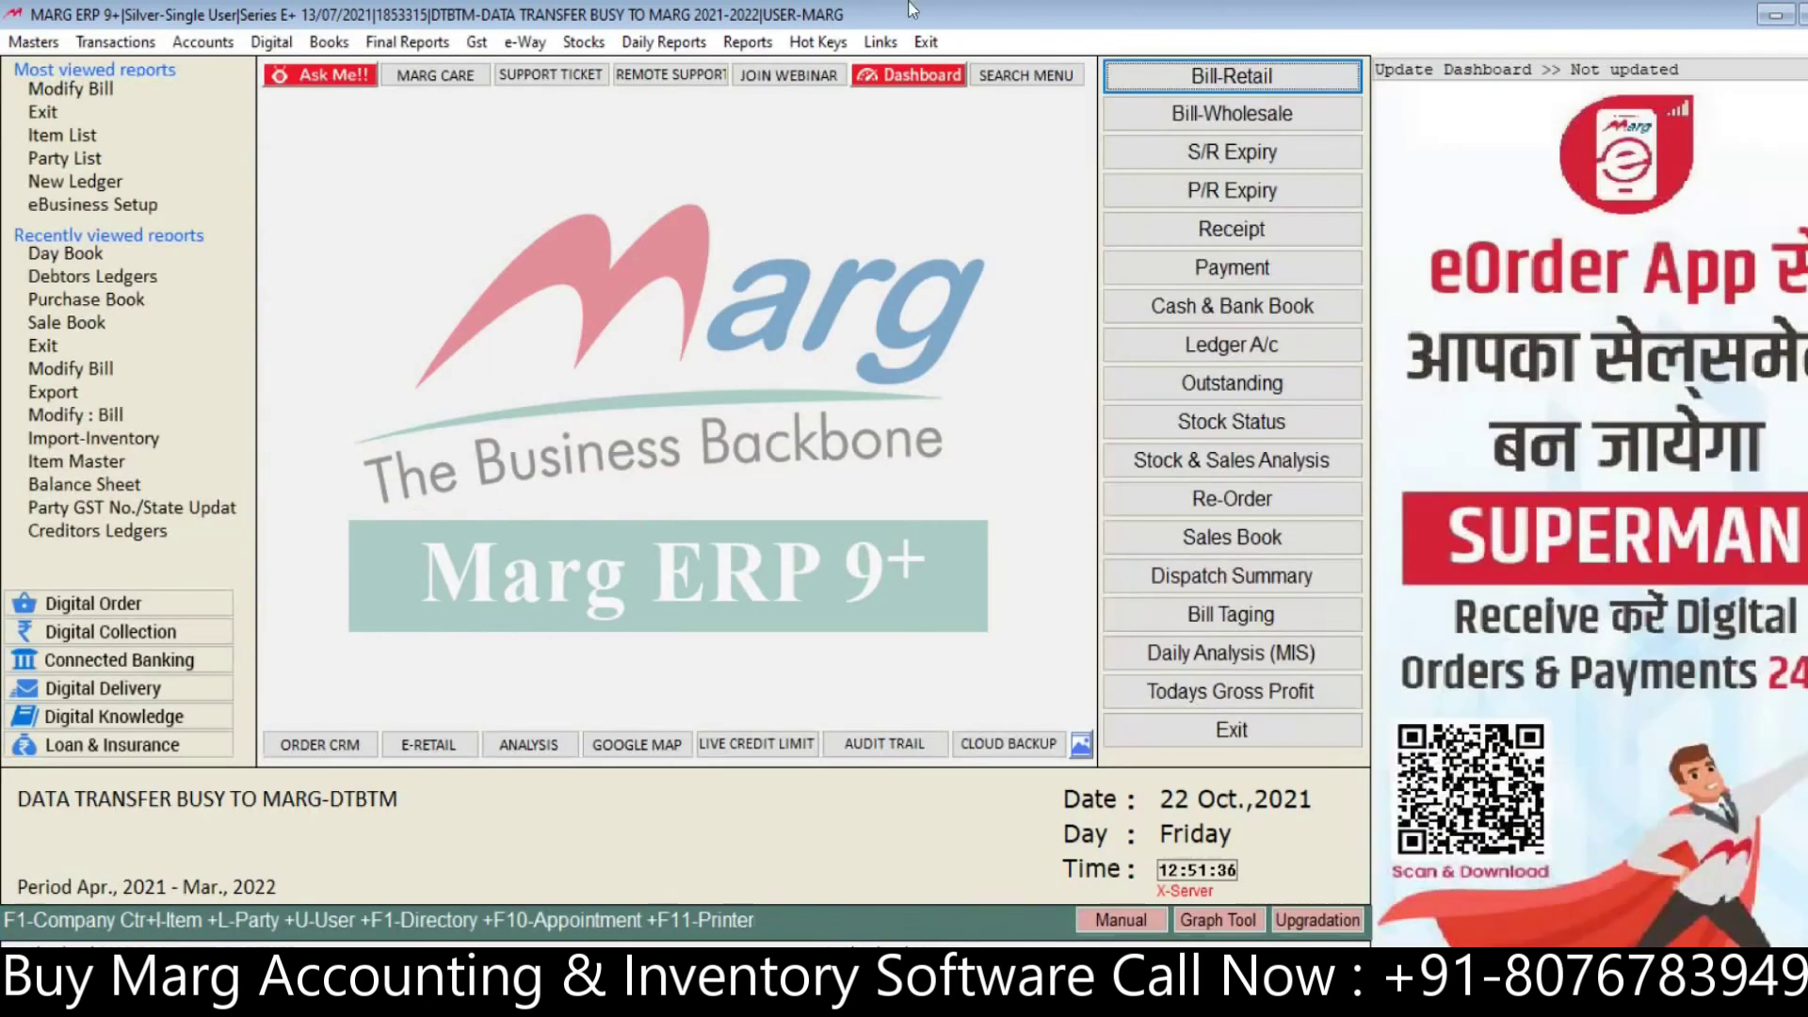
Step: Open the Debtors Ledgers report to check the imported sundry debtors and their balances
left_click(329, 41)
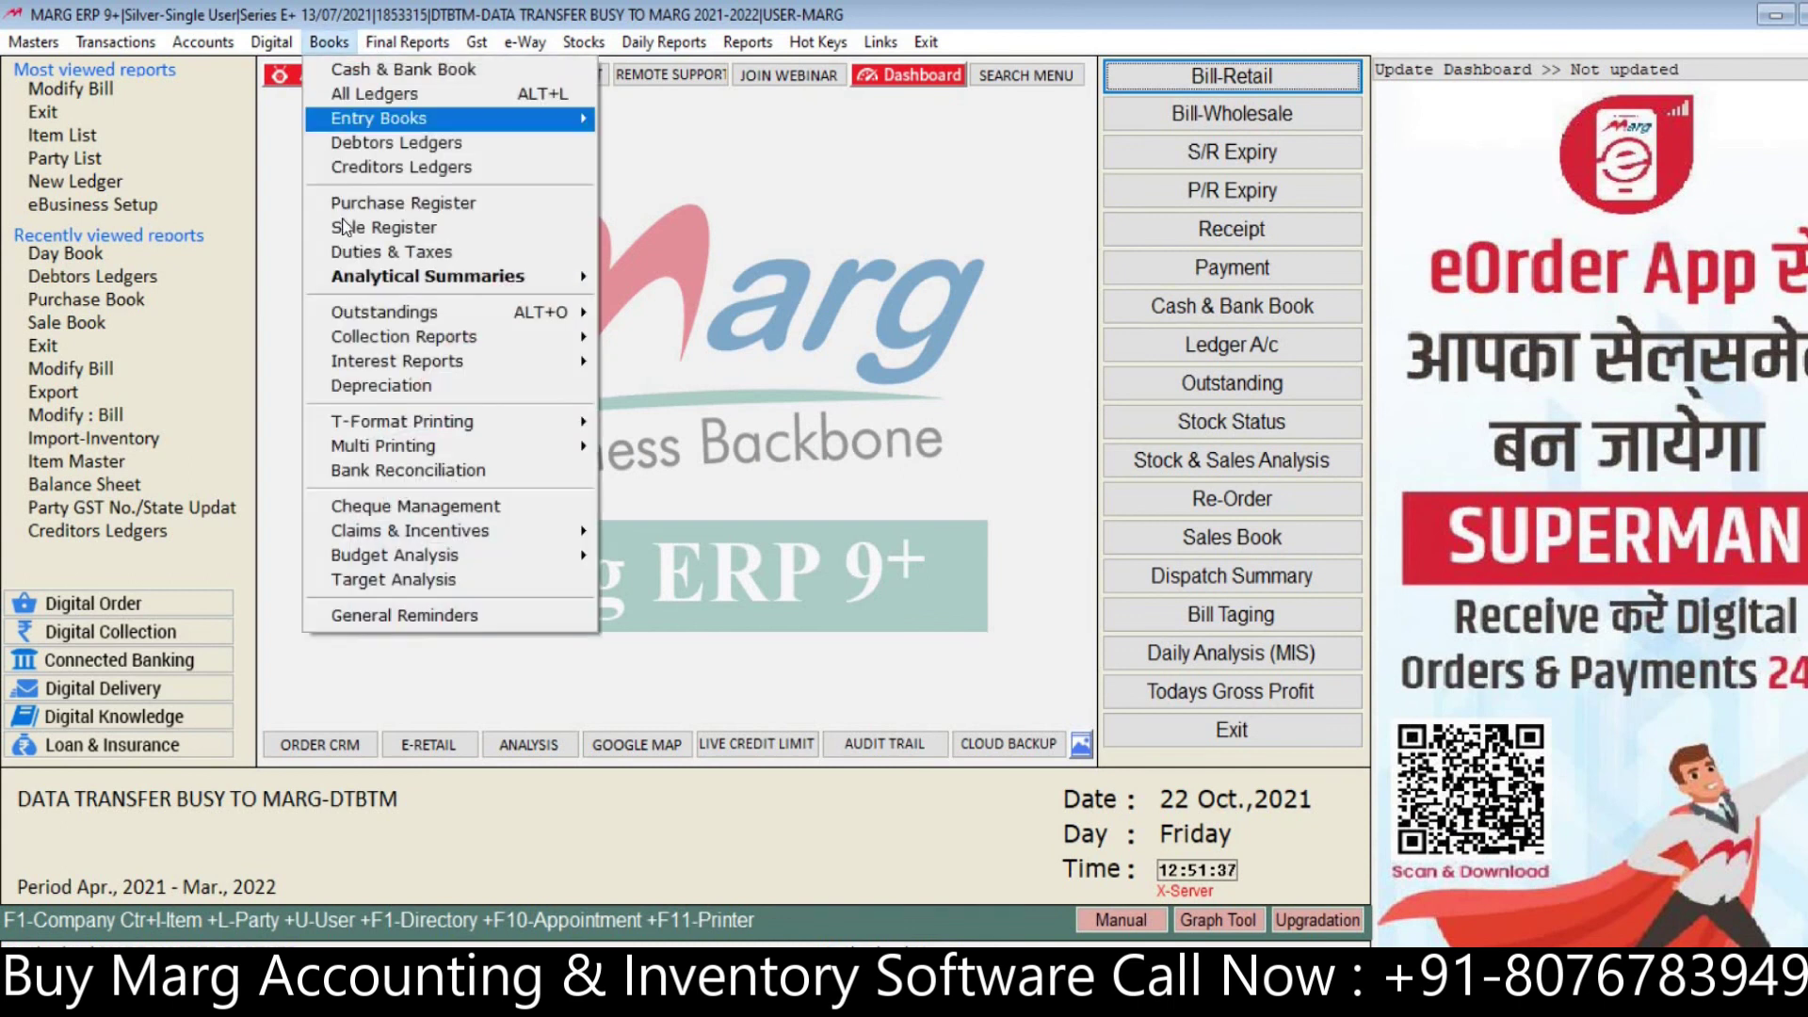
left_click(356, 145)
key("Return")
key("Up")
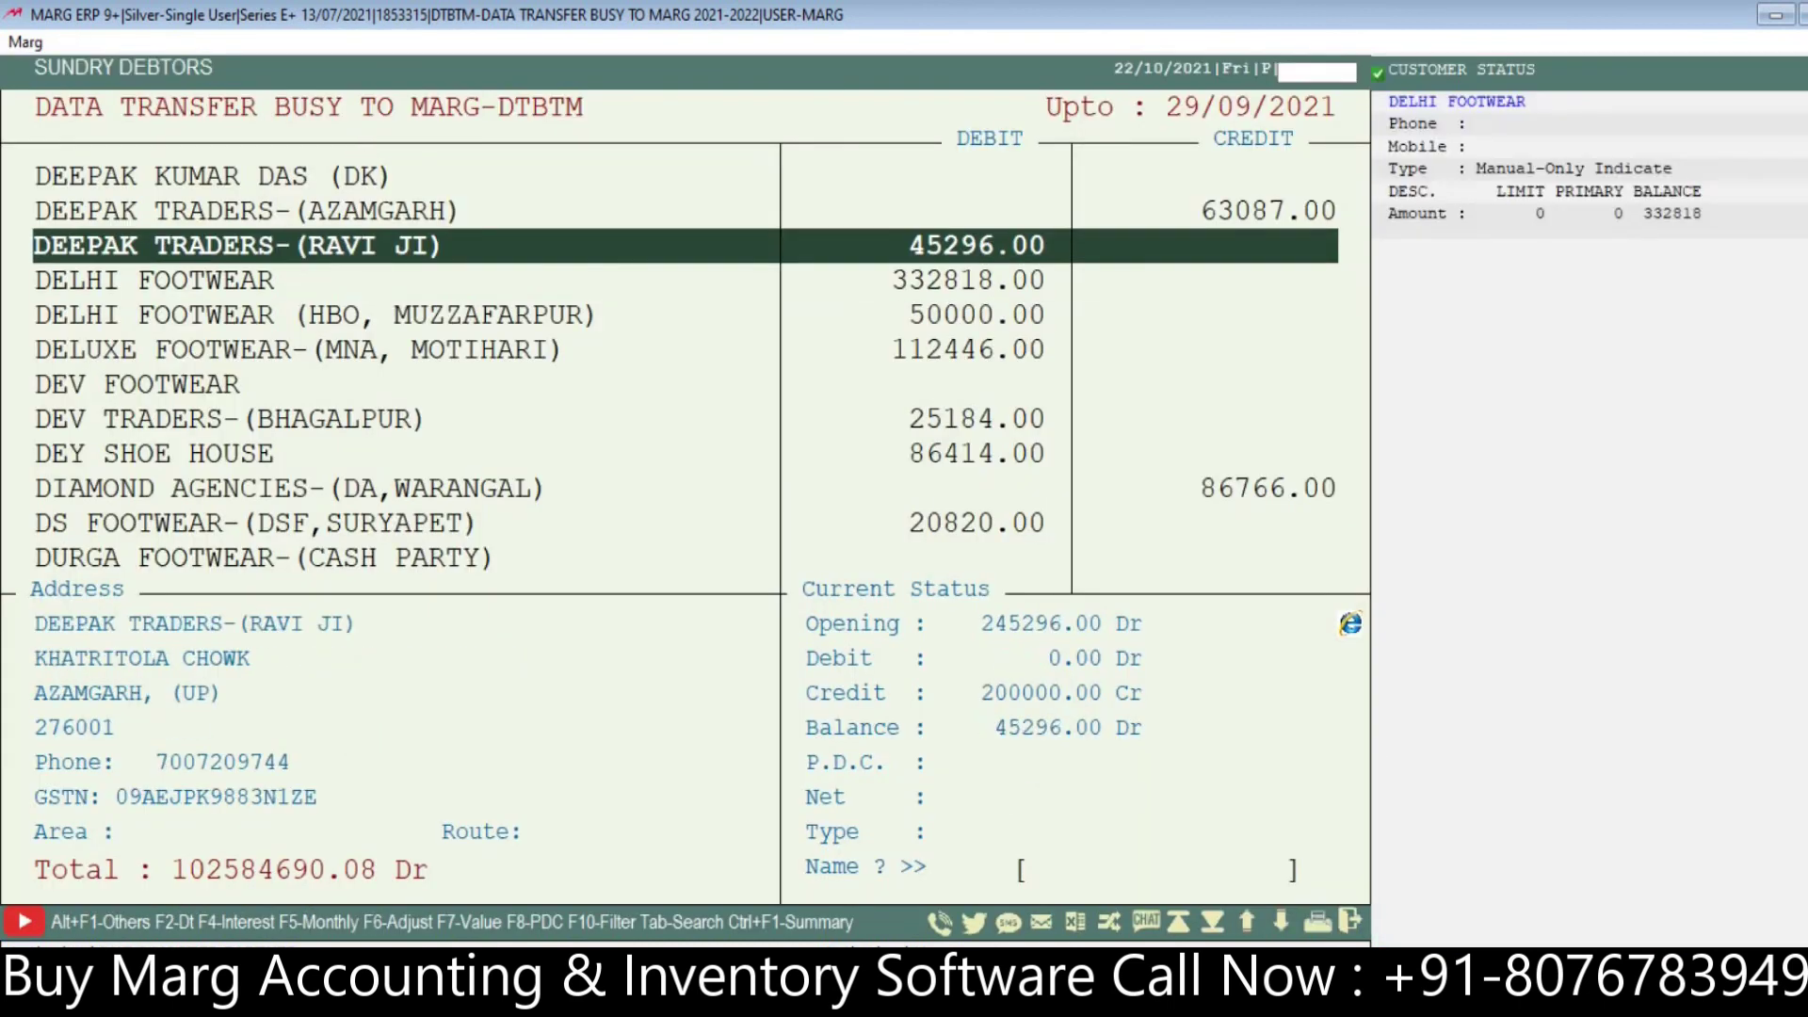
Step: Examine the sundry debtors' debit and credit balances down the ledger list, along with their address and opening details, and close the report
key("Down")
key("Down")
key("Down")
key("Down")
key("Down")
key("Down")
key("Down")
key("Down")
key("Down")
key("Down")
key("Down")
key("Down")
key("Down")
key("Down")
key("Down")
key("Down")
key("Down")
key("Down")
key("Down")
key("Down")
key("Down")
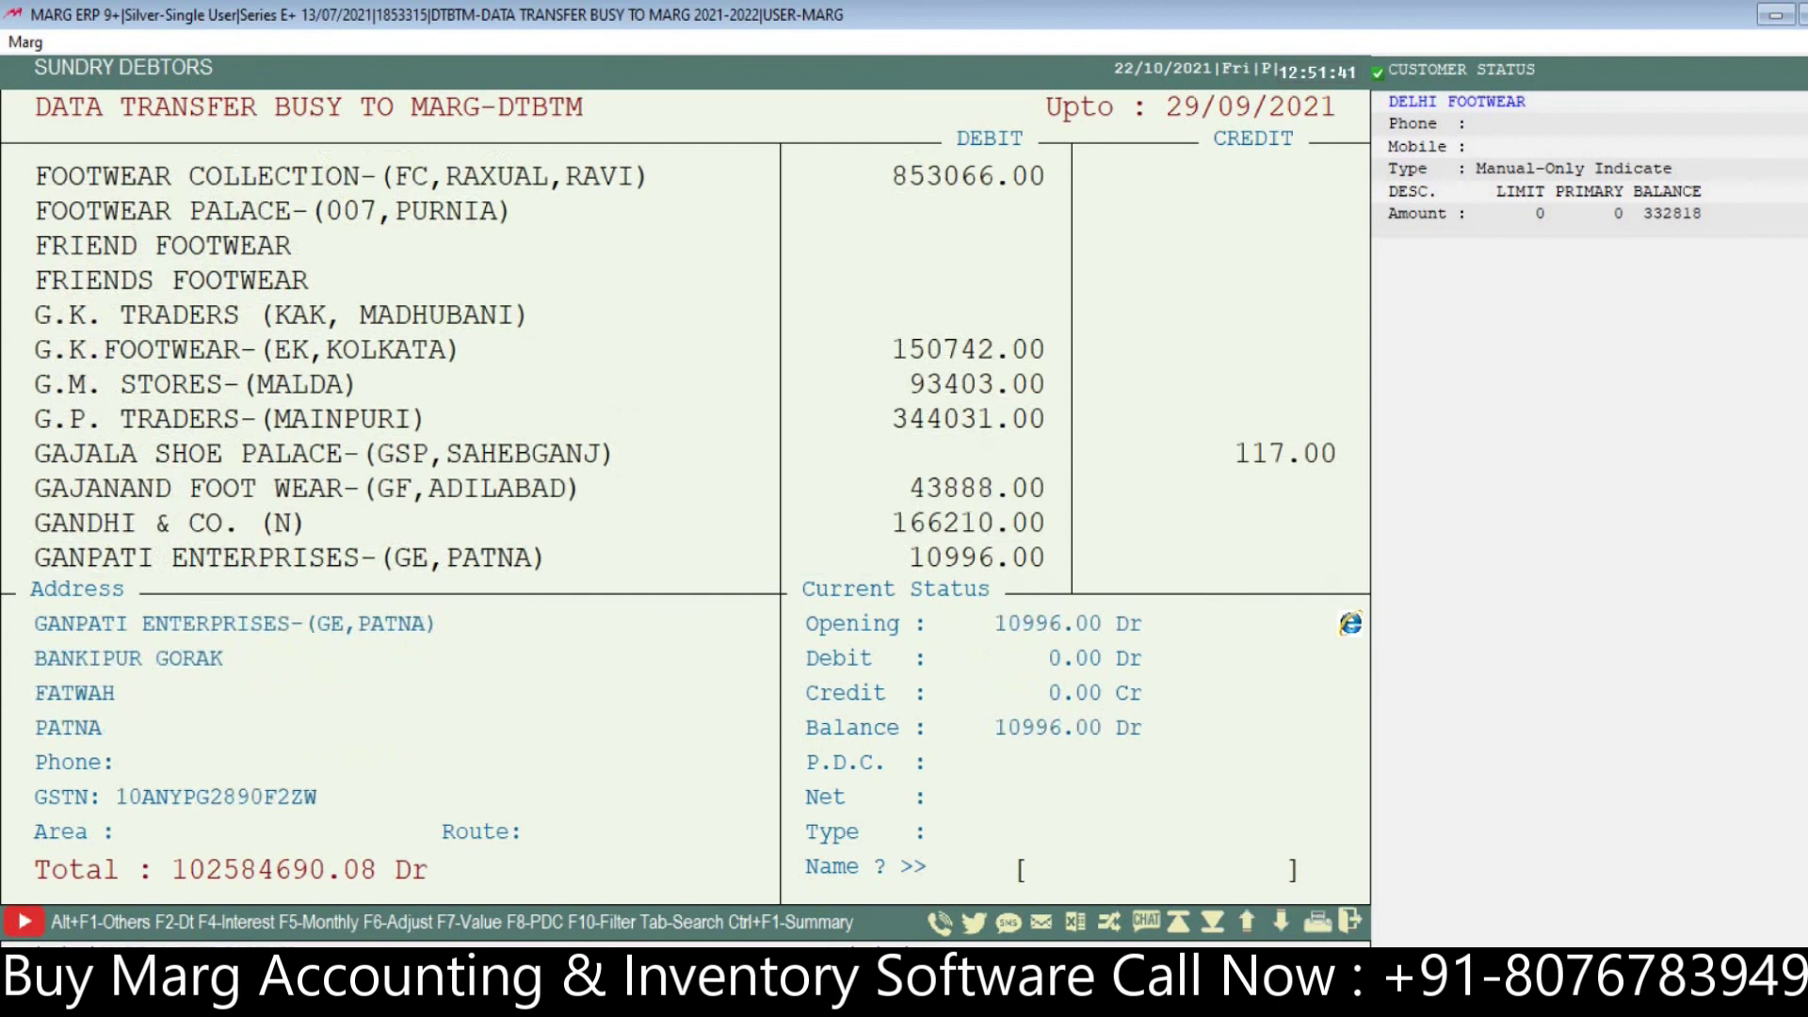
key("Down")
key("Down")
key("Down")
key("Down")
key("Down")
key("Down")
key("Down")
key("Down")
key("Down")
key("Down")
key("Down")
key("Down")
key("Escape")
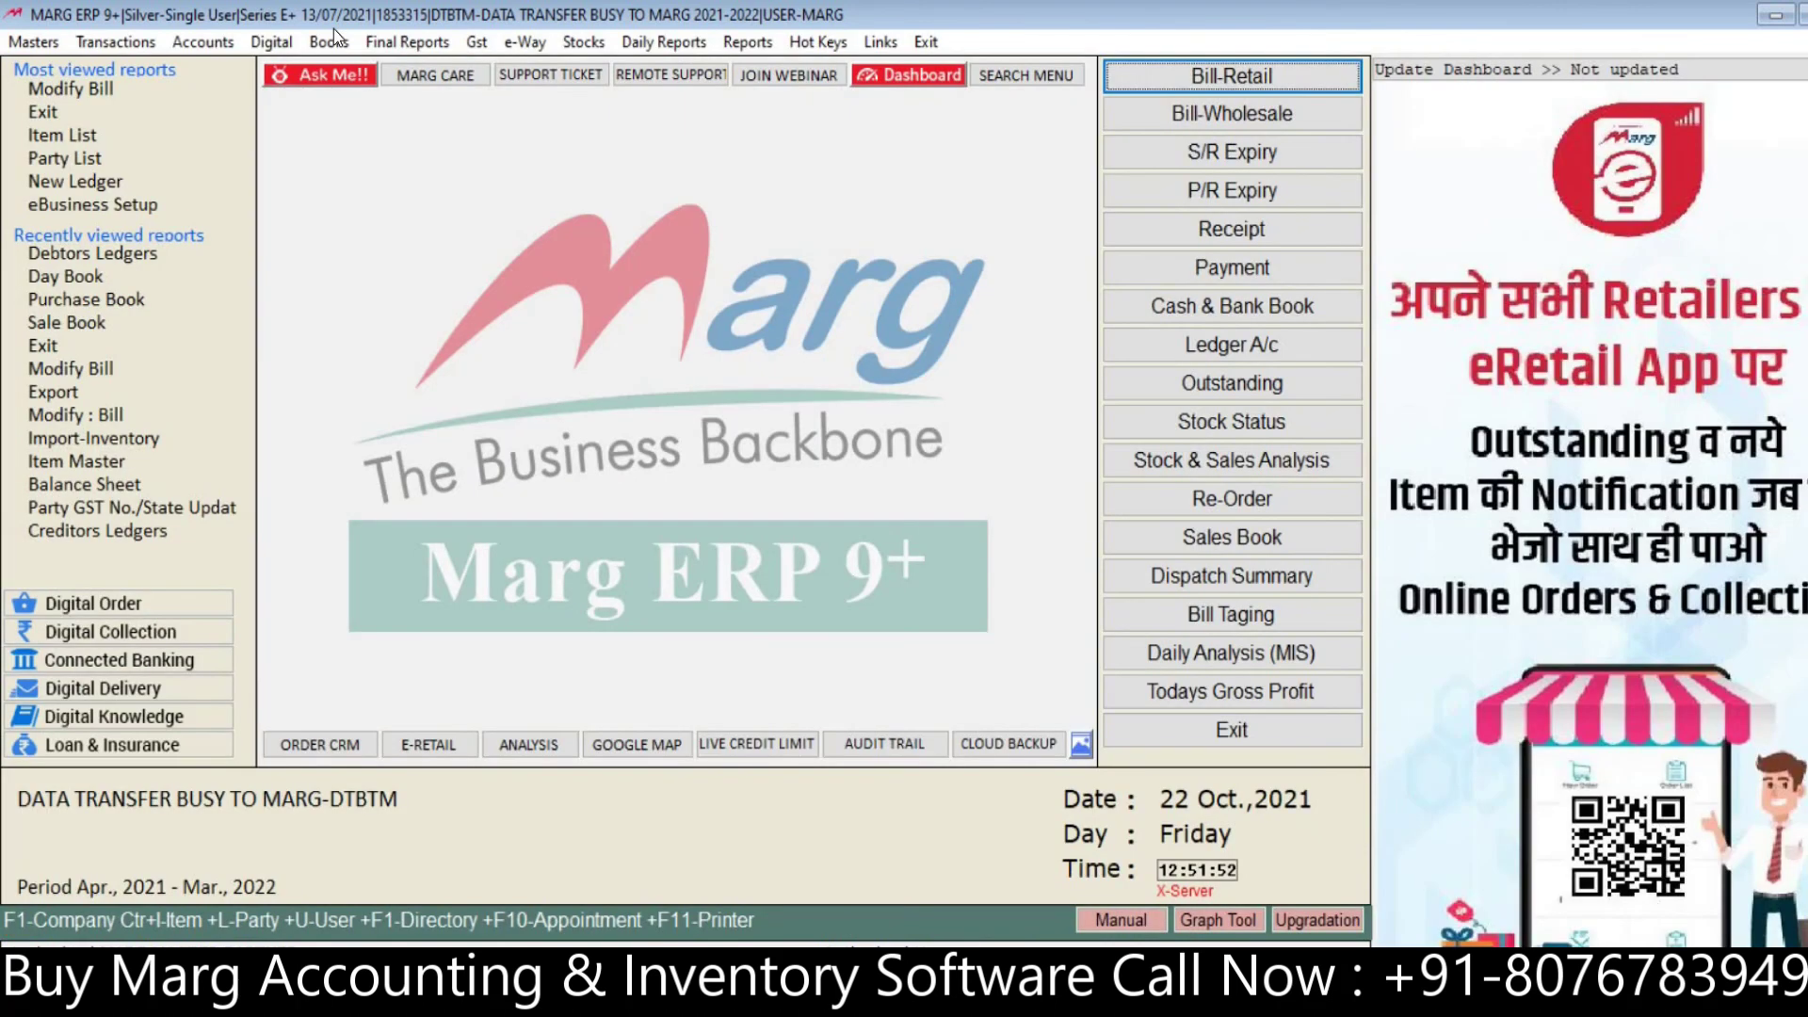